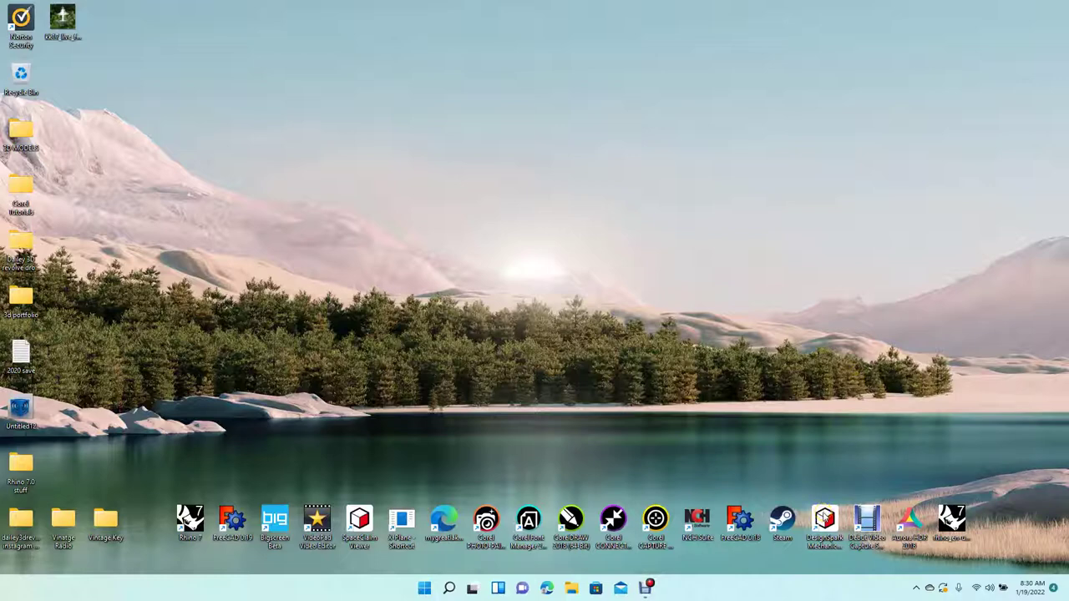
# Step: Launch DesignSpark Mechanical from its Windows desktop shortcut
pyautogui.click(825, 519)
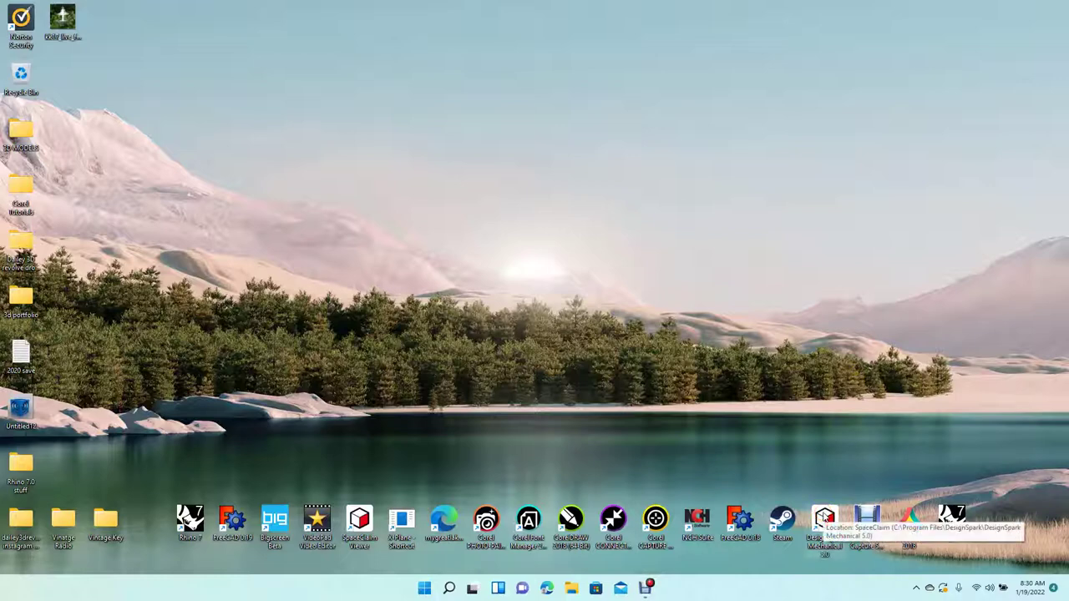
pyautogui.doubleClick(824, 518)
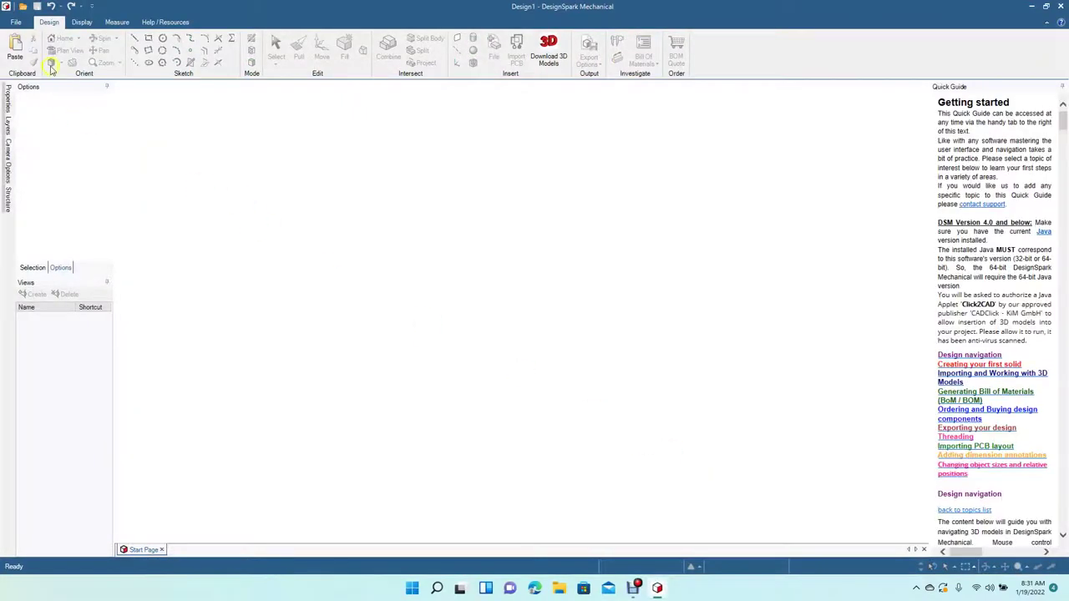
# Step: Create a new empty design from the File menu
pyautogui.click(15, 23)
pyautogui.click(22, 41)
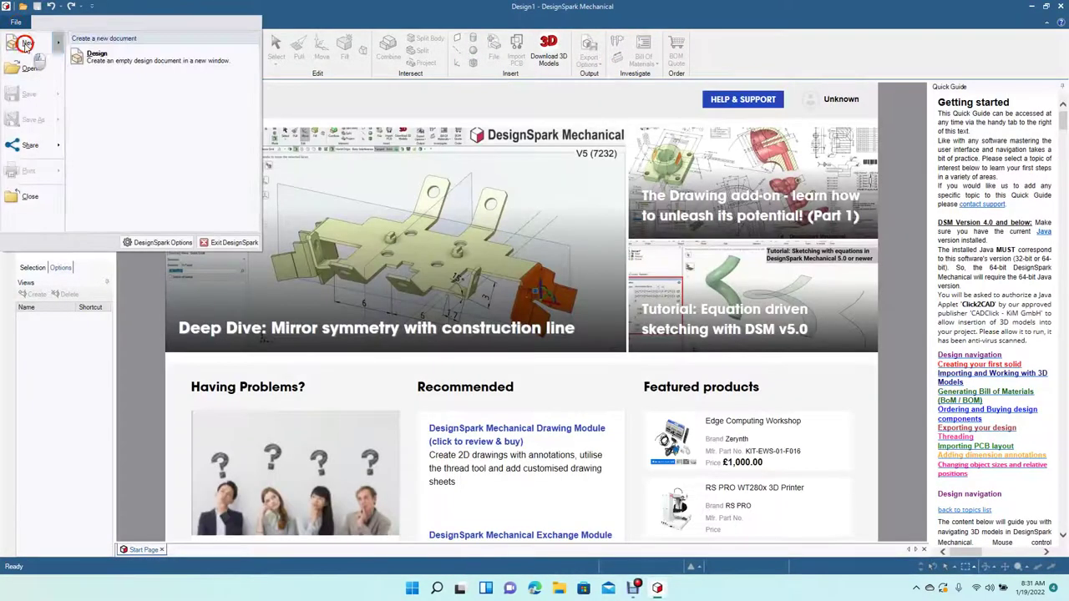
pyautogui.click(83, 55)
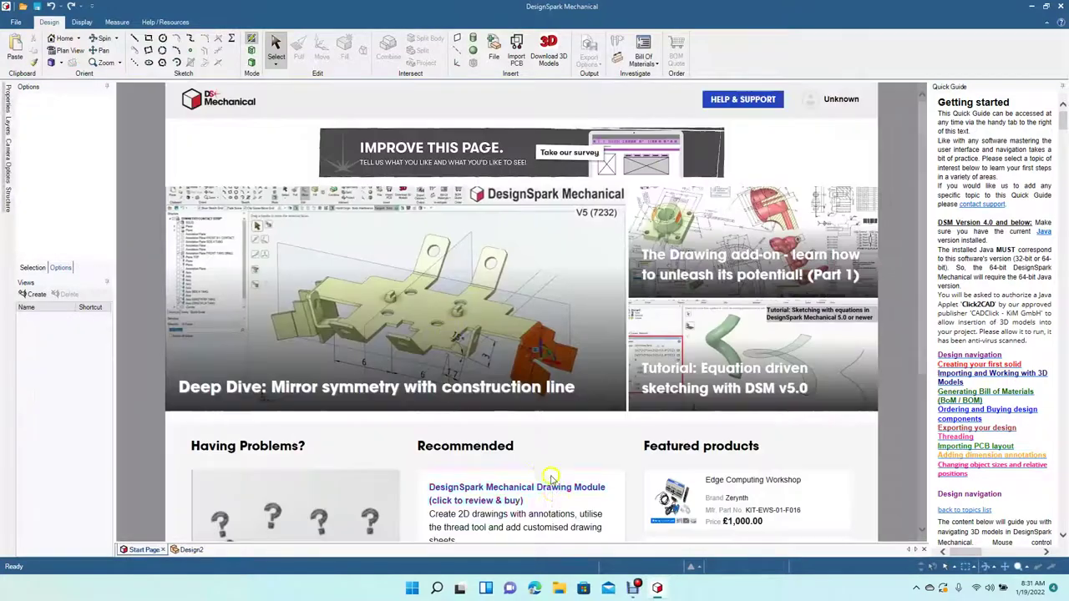
# Step: Switch Design2 to plan view and drag the bird-feeder photo onto the canvas
pyautogui.click(189, 550)
pyautogui.click(552, 531)
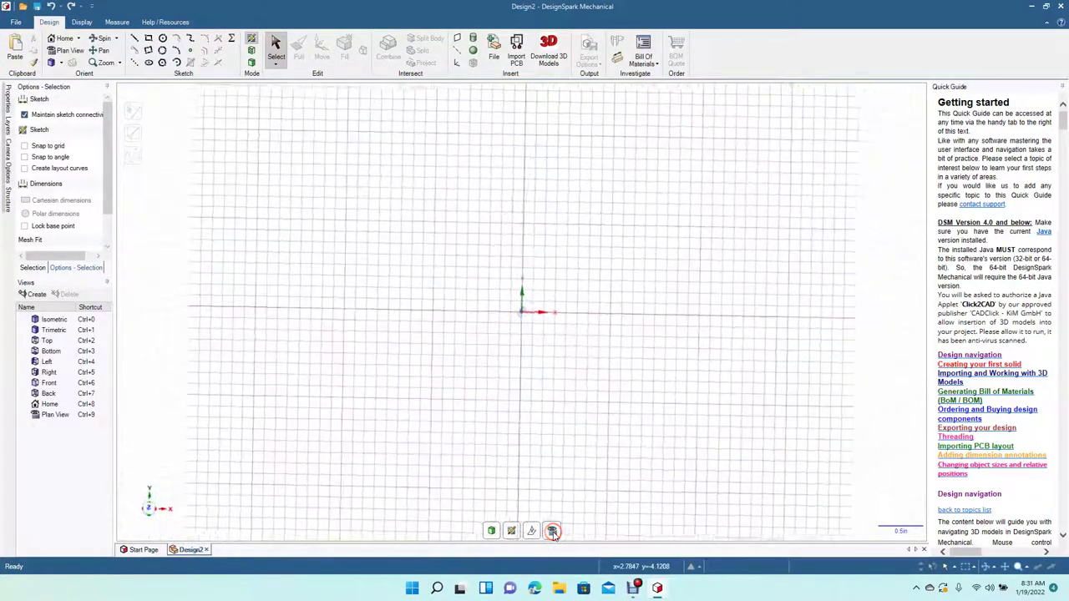
pyautogui.click(1048, 8)
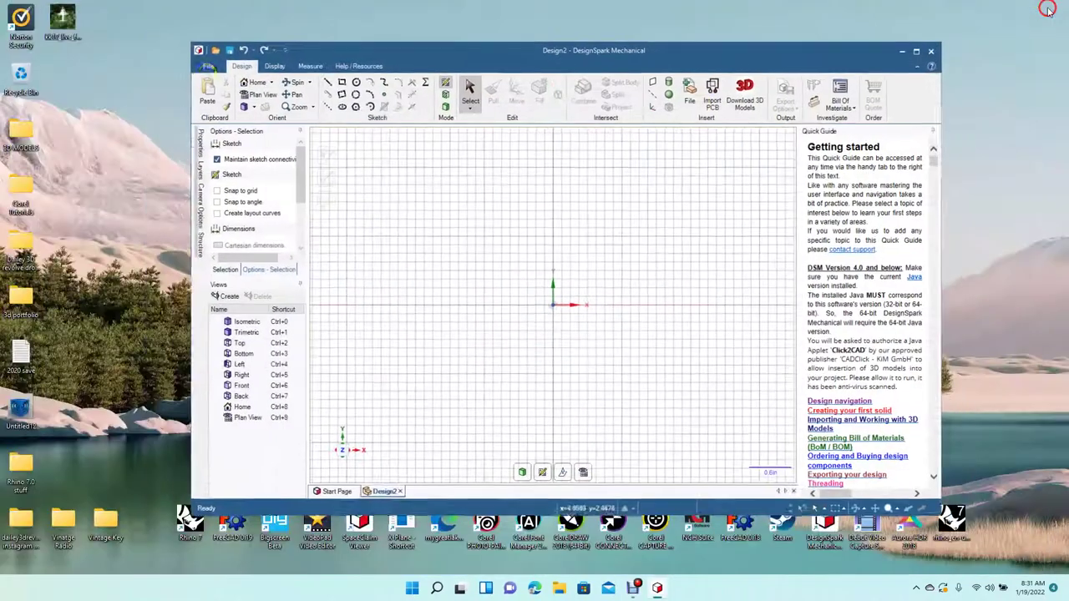
pyautogui.moveTo(65, 25); pyautogui.dragTo(547, 297)
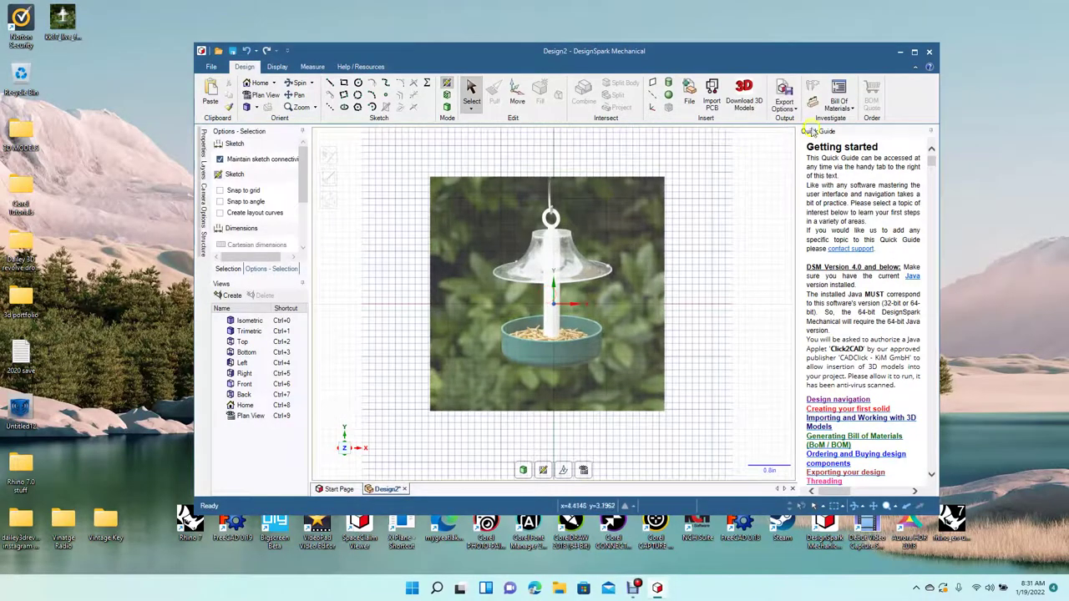
pyautogui.click(914, 51)
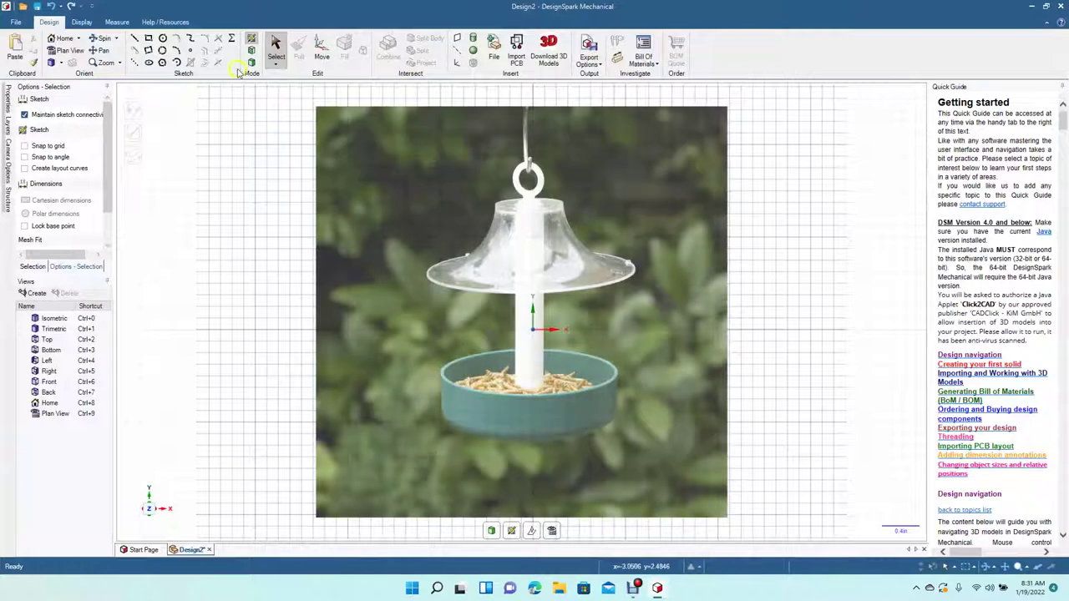
# Step: With grid snapping on, draw a vertical centre line from the hanging ring to below the bowl
pyautogui.click(132, 38)
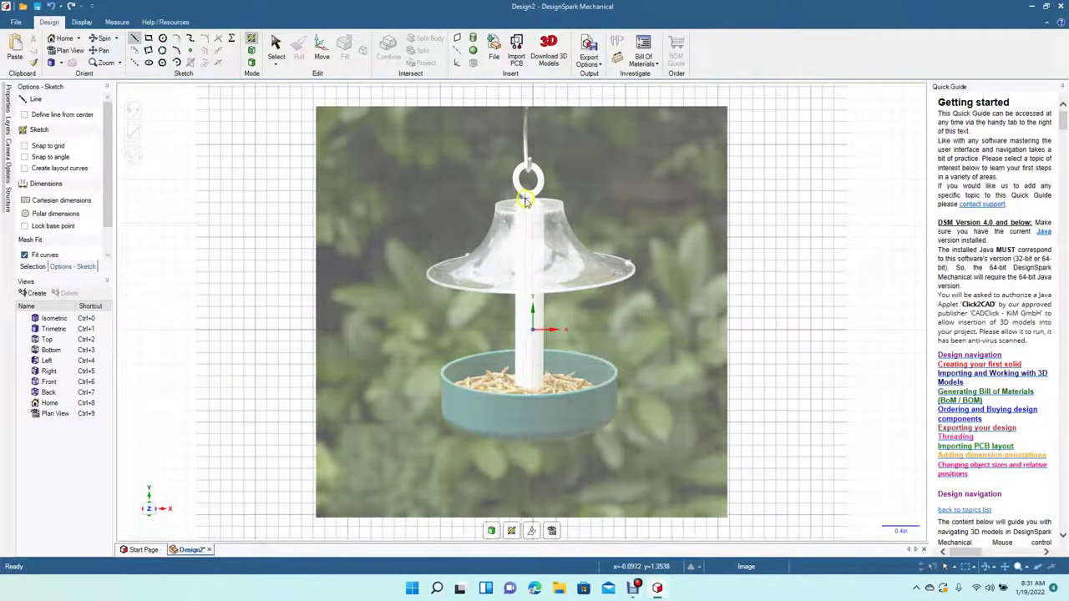
pyautogui.click(70, 146)
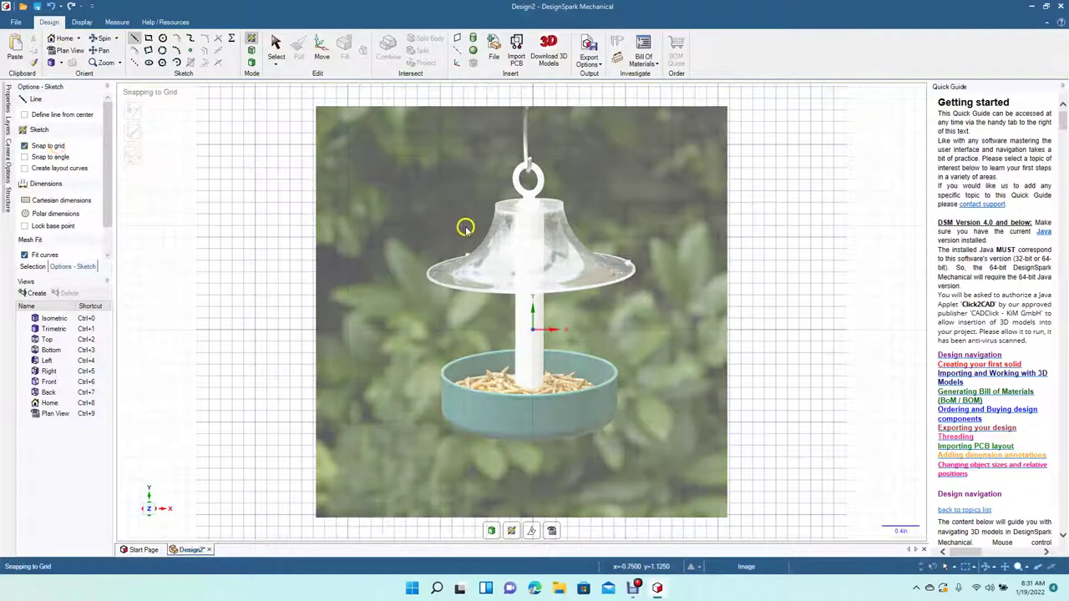
pyautogui.click(532, 165)
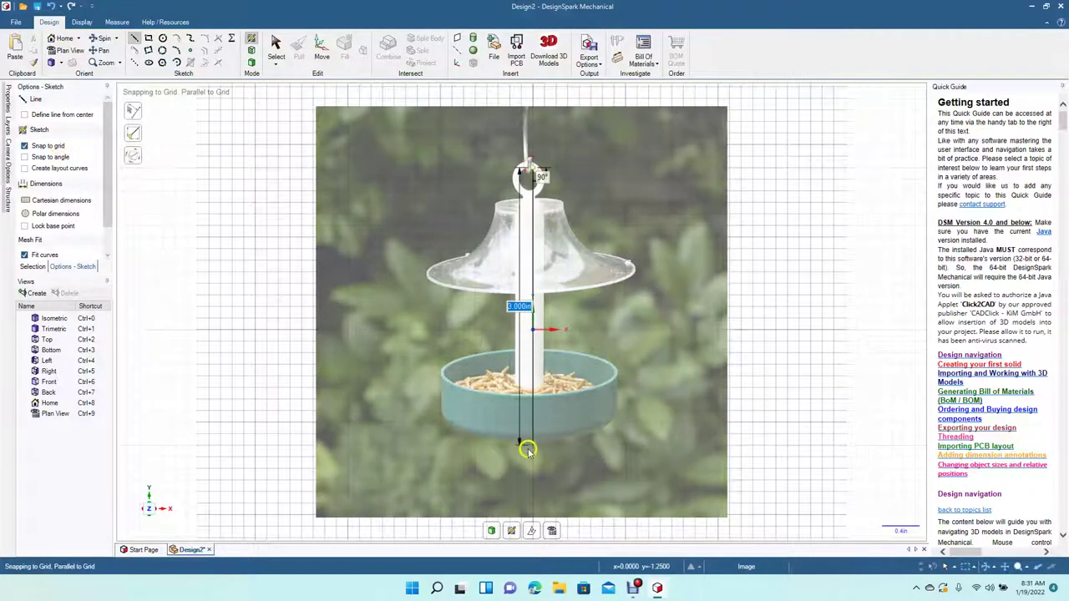
pyautogui.click(528, 458)
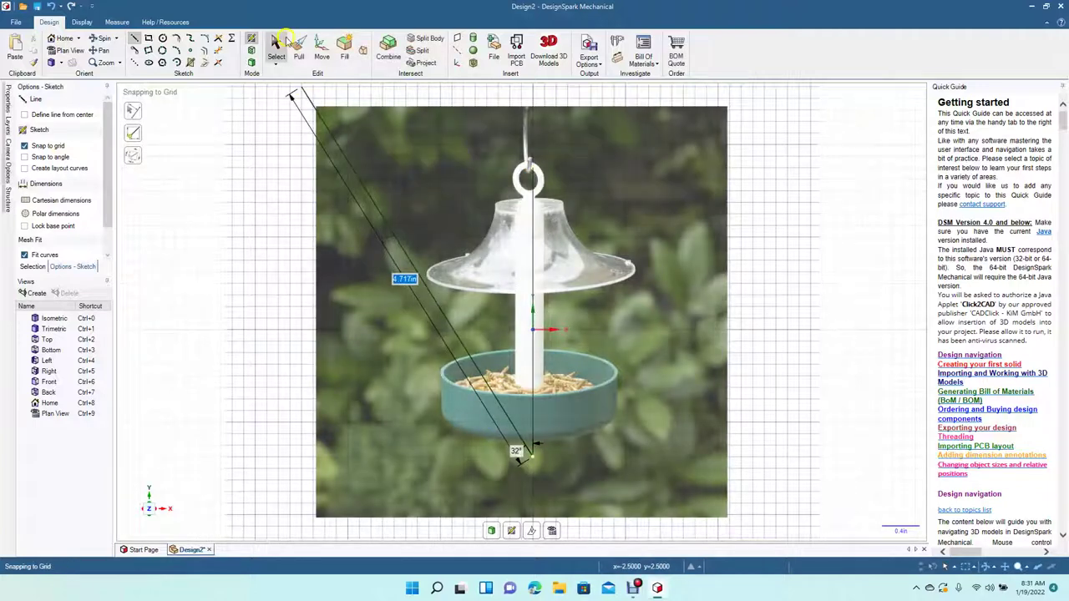
pyautogui.click(275, 44)
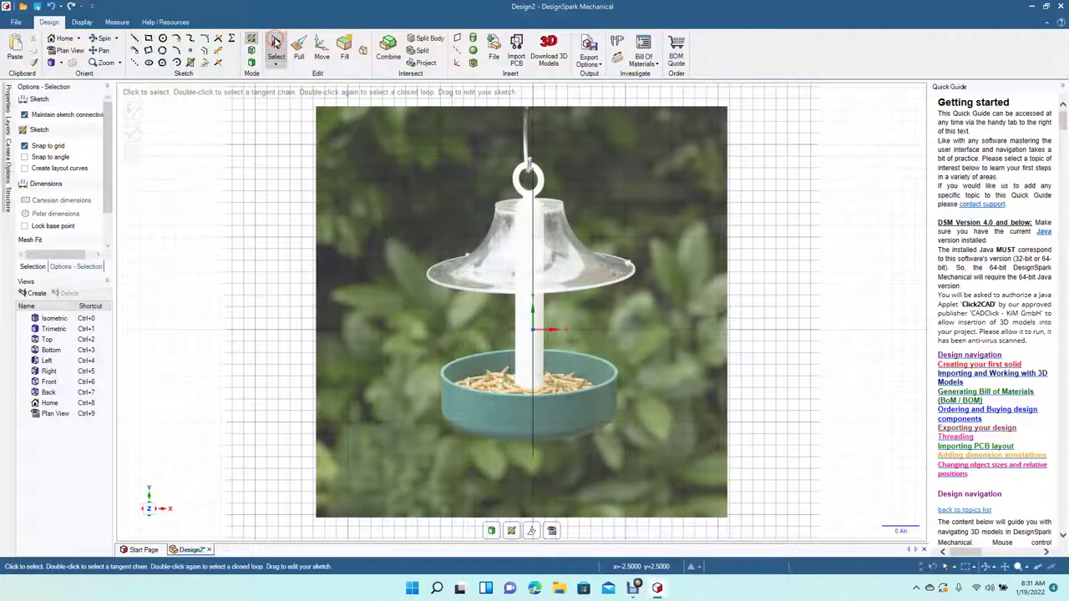
# Step: Draw a 3 in horizontal line rightward from the centre line's bottom end
pyautogui.click(133, 41)
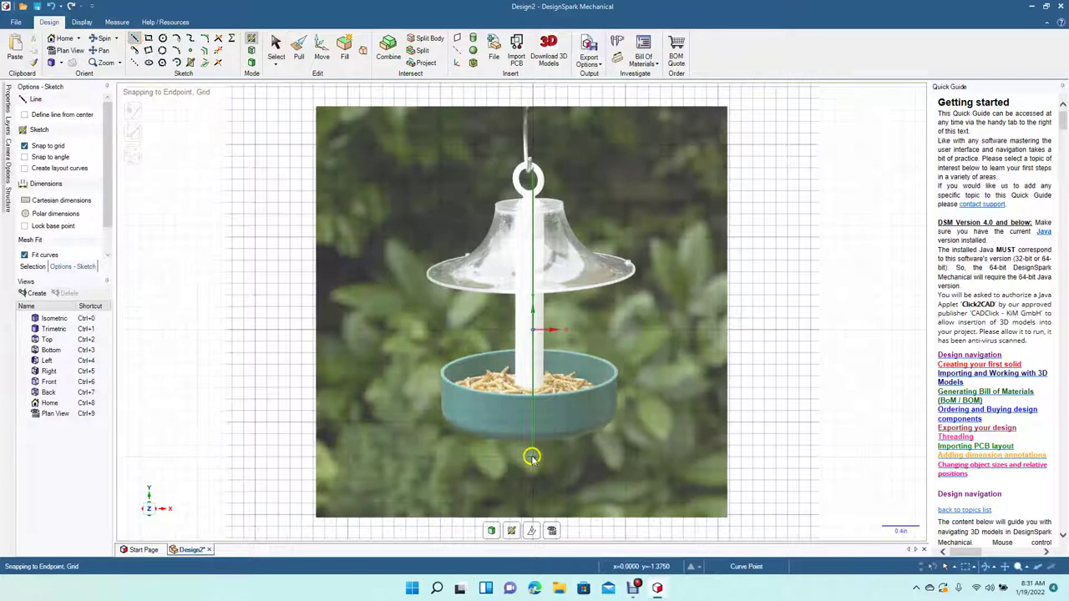
pyautogui.click(531, 458)
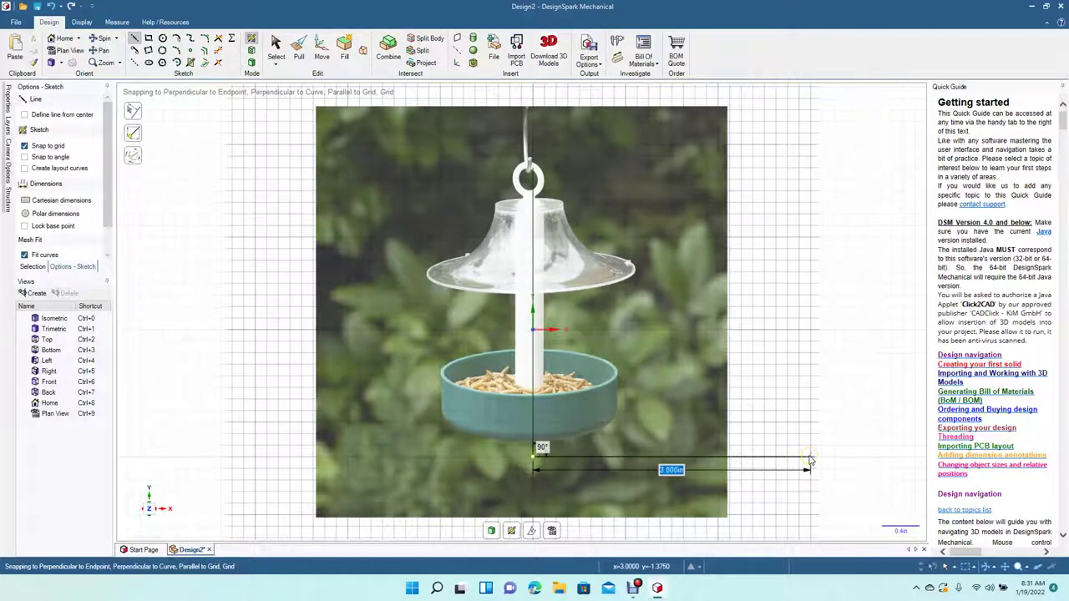
pyautogui.click(808, 457)
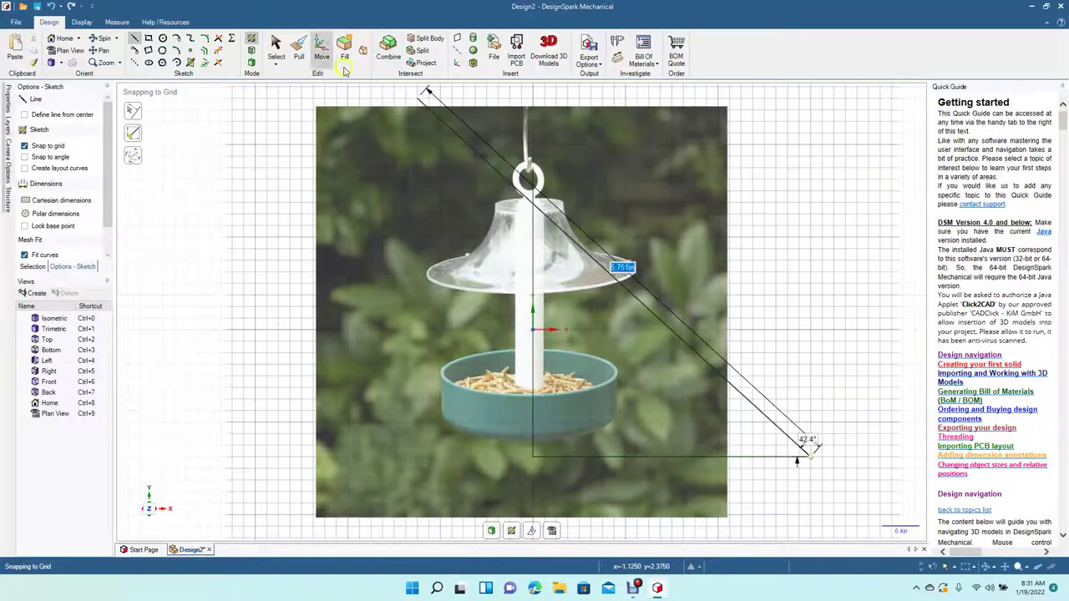
pyautogui.click(276, 50)
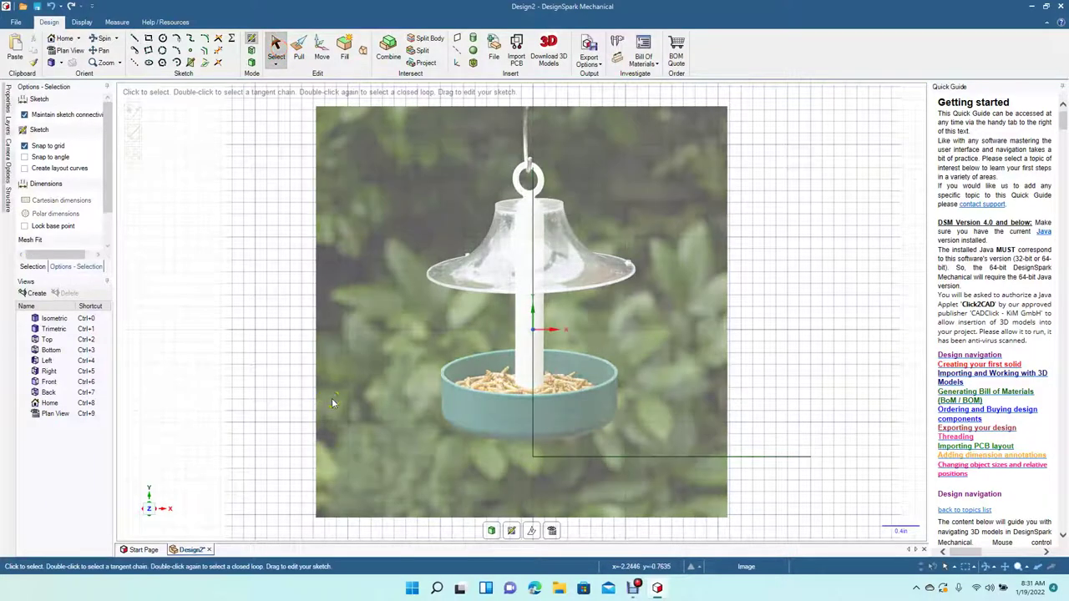
pyautogui.scroll(-5, 501, 376)
# Step: Scale up and shift the photo so its post sits on the centre line
pyautogui.click(577, 294)
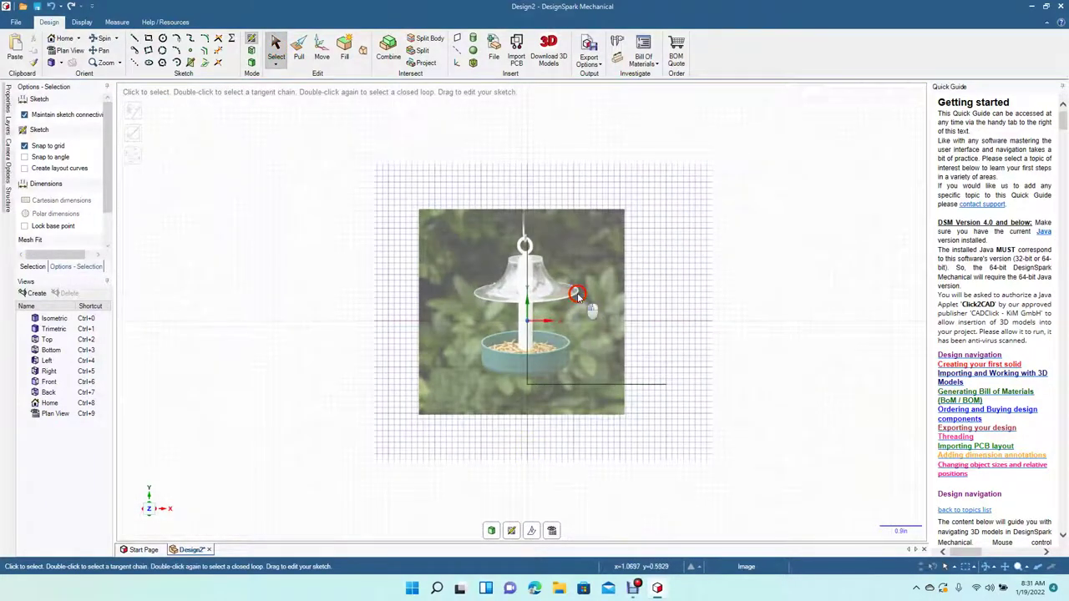
pyautogui.click(619, 228)
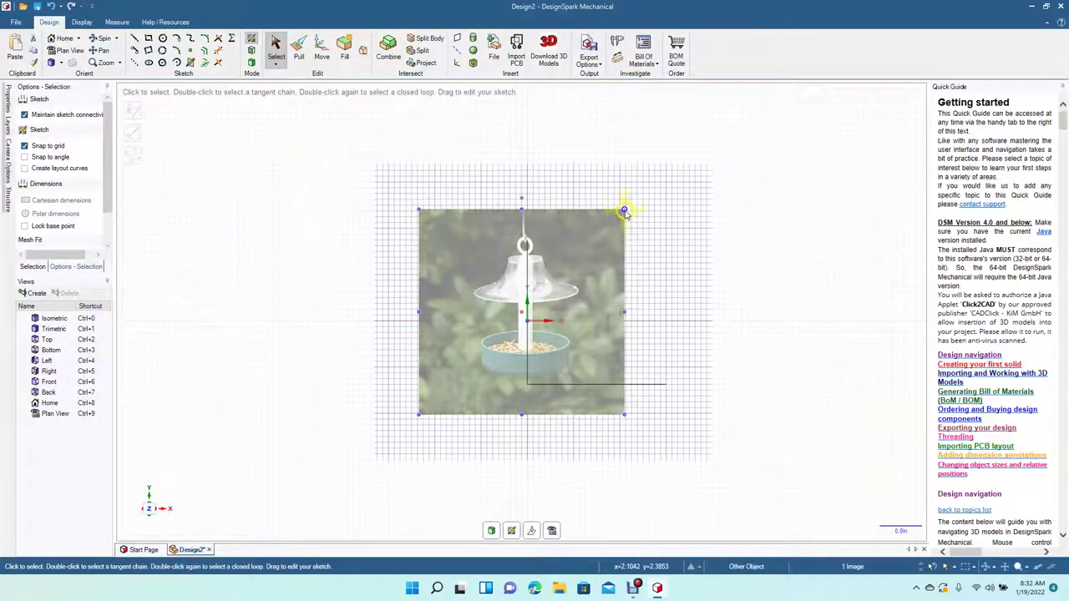
pyautogui.moveTo(624, 210); pyautogui.dragTo(929, 32)
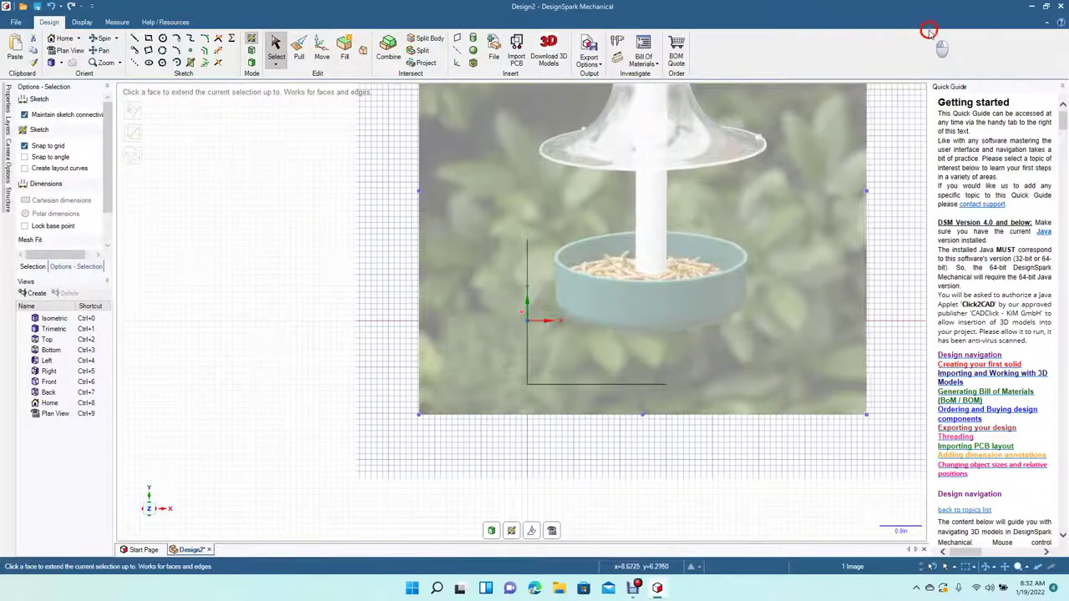
pyautogui.moveTo(759, 181); pyautogui.dragTo(639, 272)
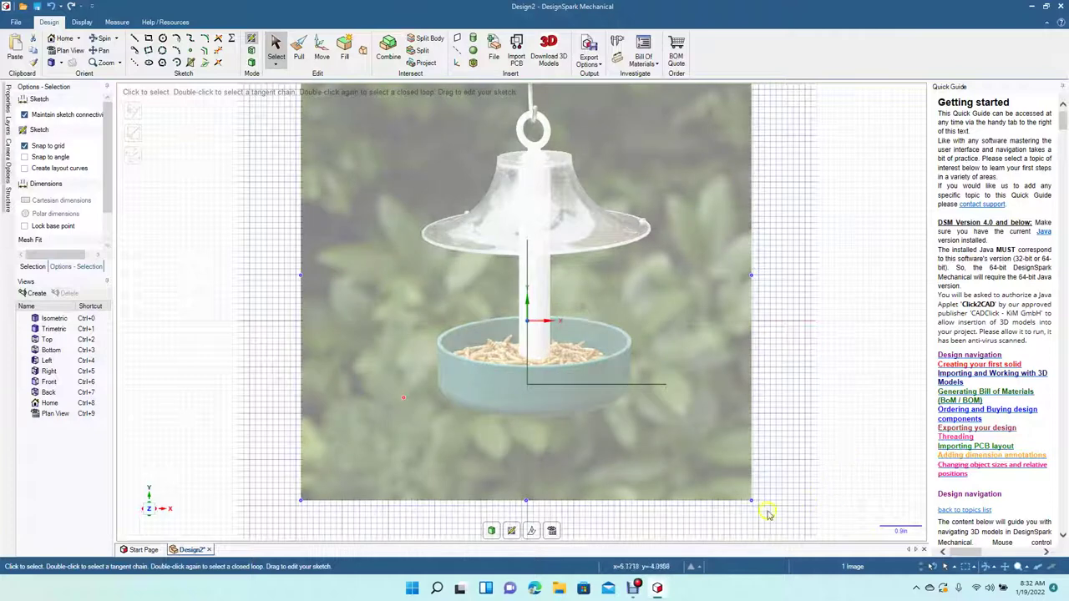
pyautogui.moveTo(754, 501); pyautogui.dragTo(846, 570)
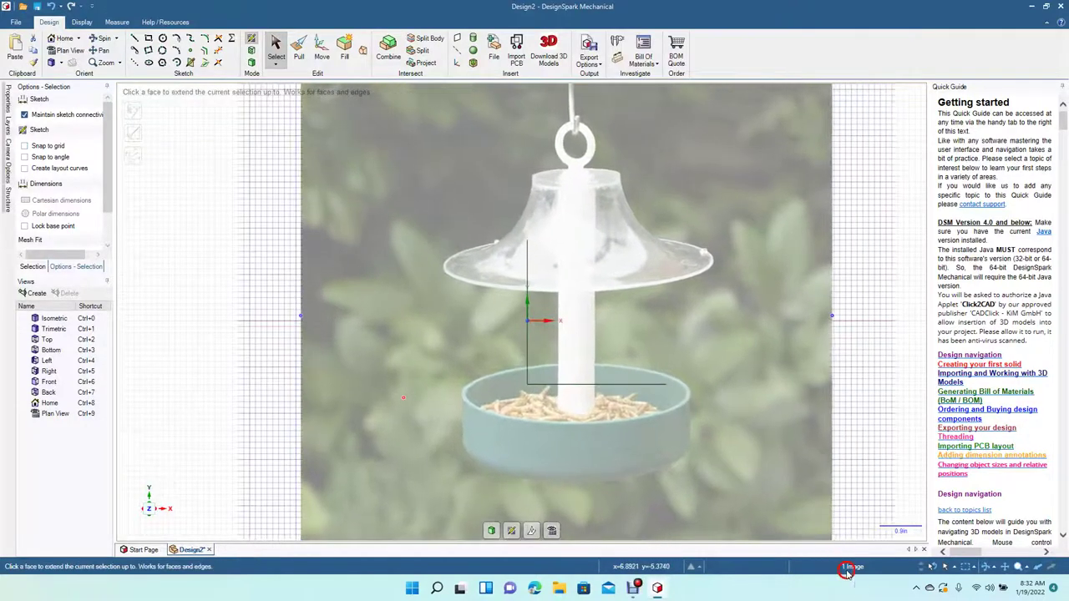
pyautogui.moveTo(746, 487); pyautogui.dragTo(700, 451)
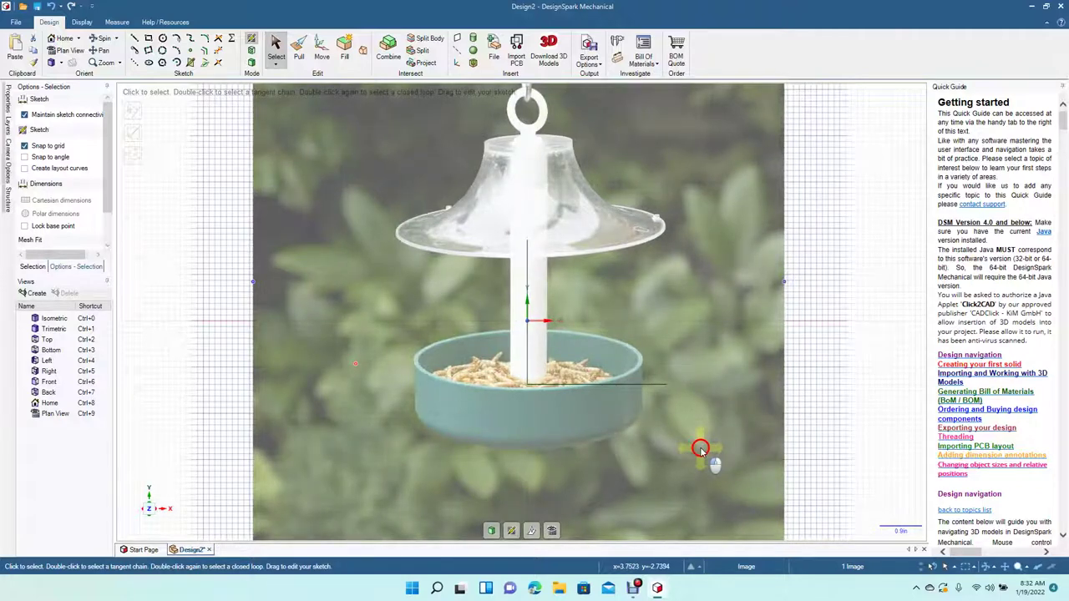
pyautogui.moveTo(700, 450); pyautogui.dragTo(700, 449)
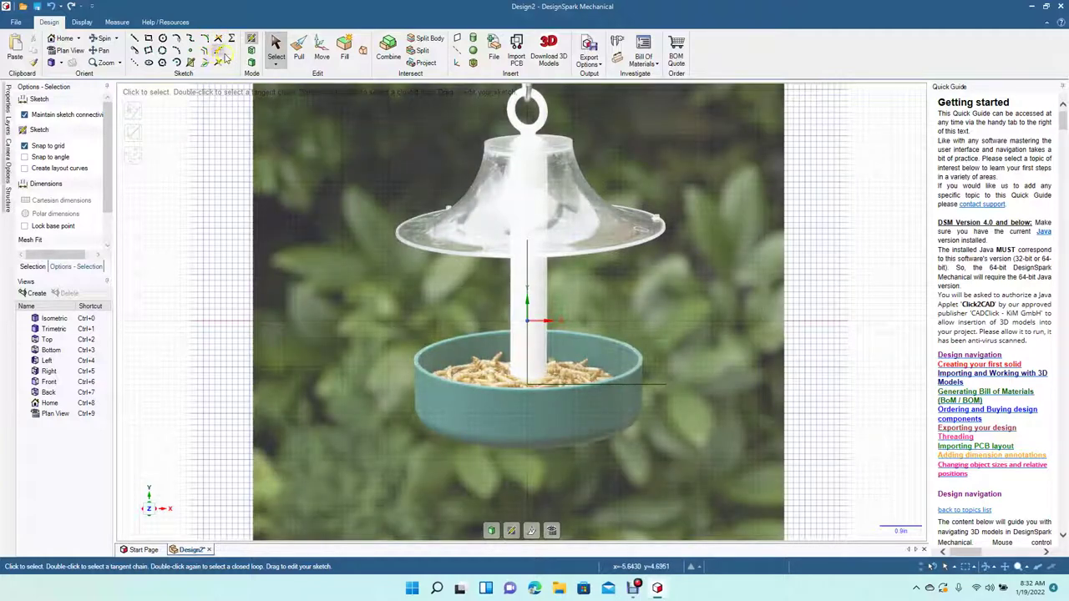
# Step: Close the 3 in bowl rectangle with an outer wall and a bottom line back to the axis
pyautogui.click(133, 38)
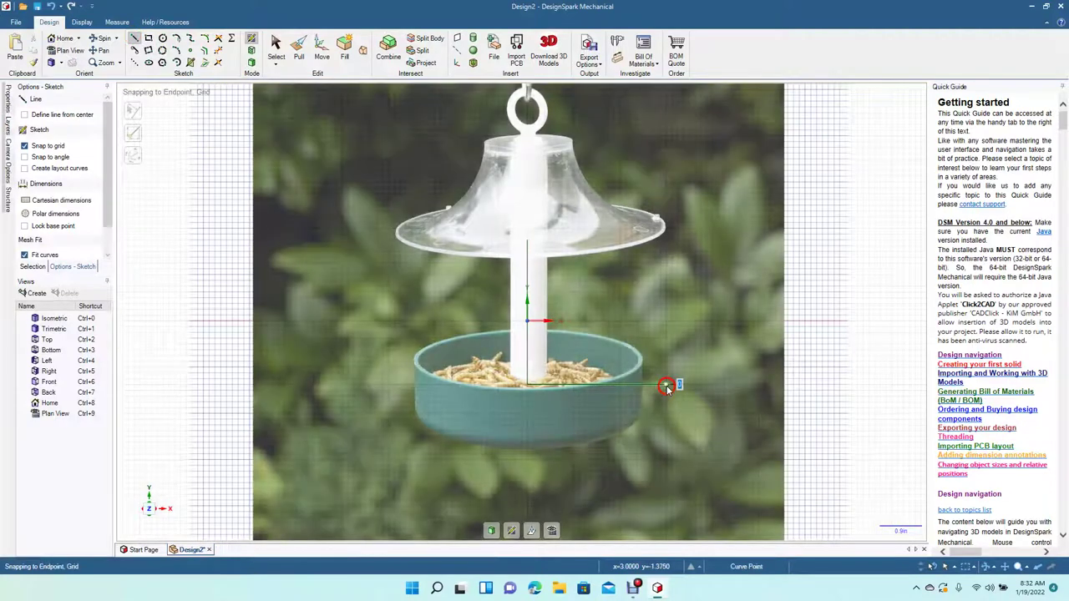
pyautogui.click(666, 386)
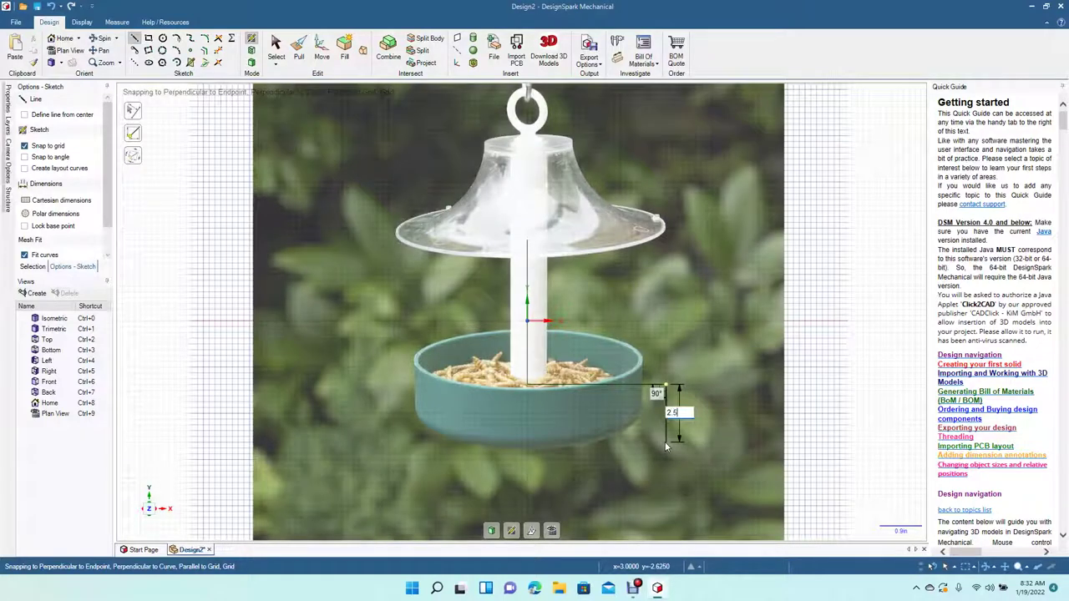
pyautogui.click(666, 491)
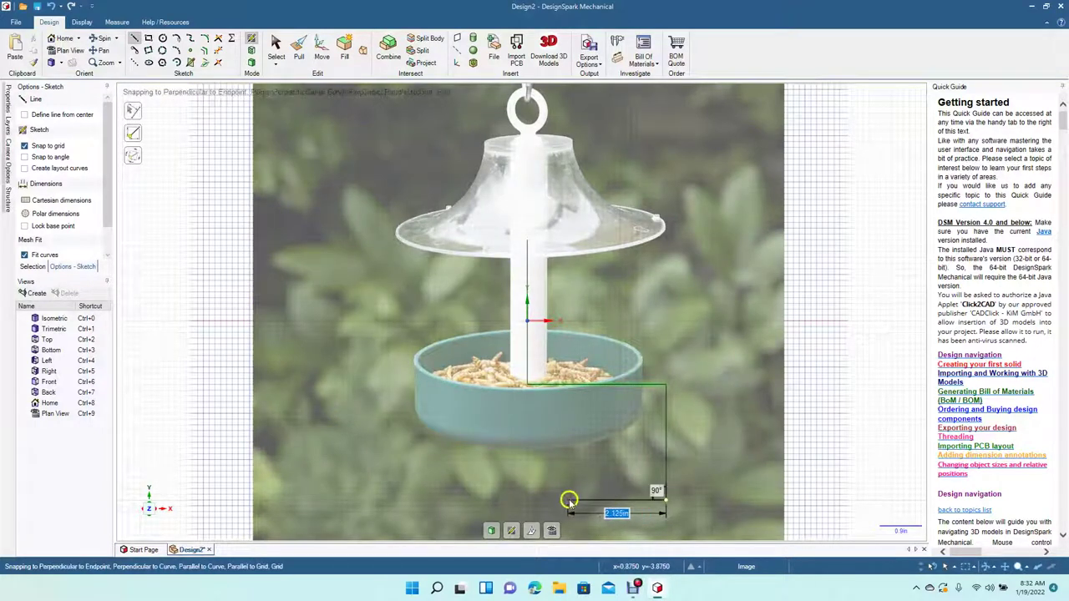
pyautogui.click(526, 500)
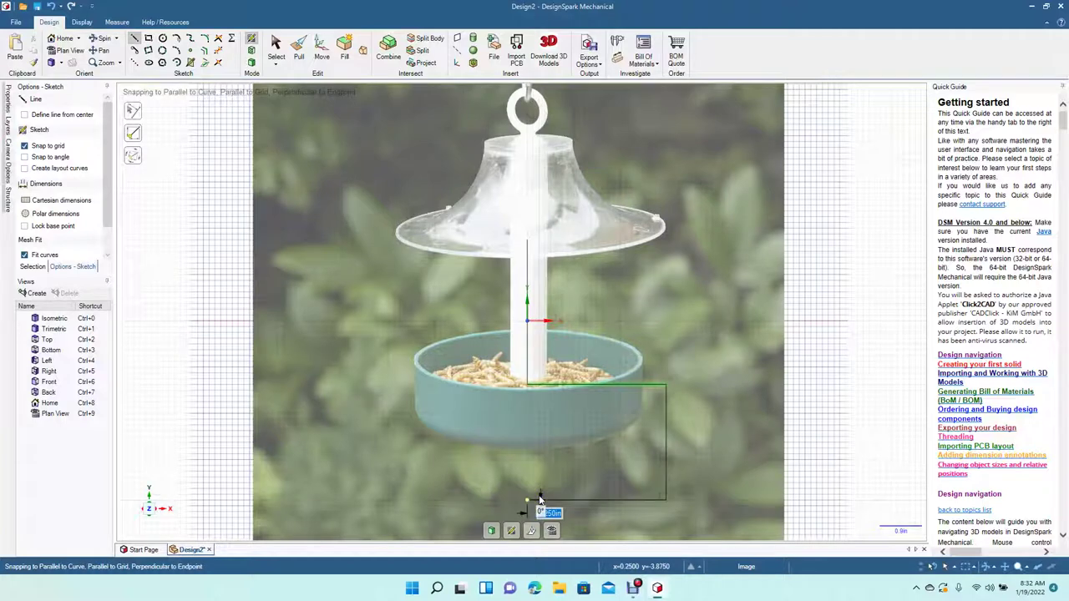
pyautogui.press('Escape')
pyautogui.hotkey('ctrl', 'z')
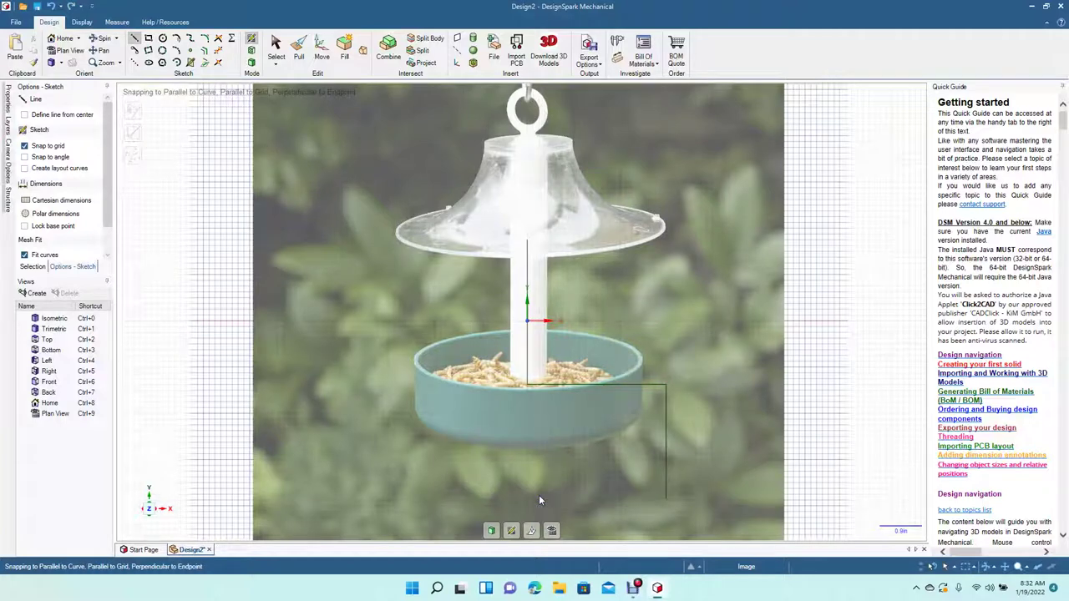
pyautogui.hotkey('ctrl', 'z')
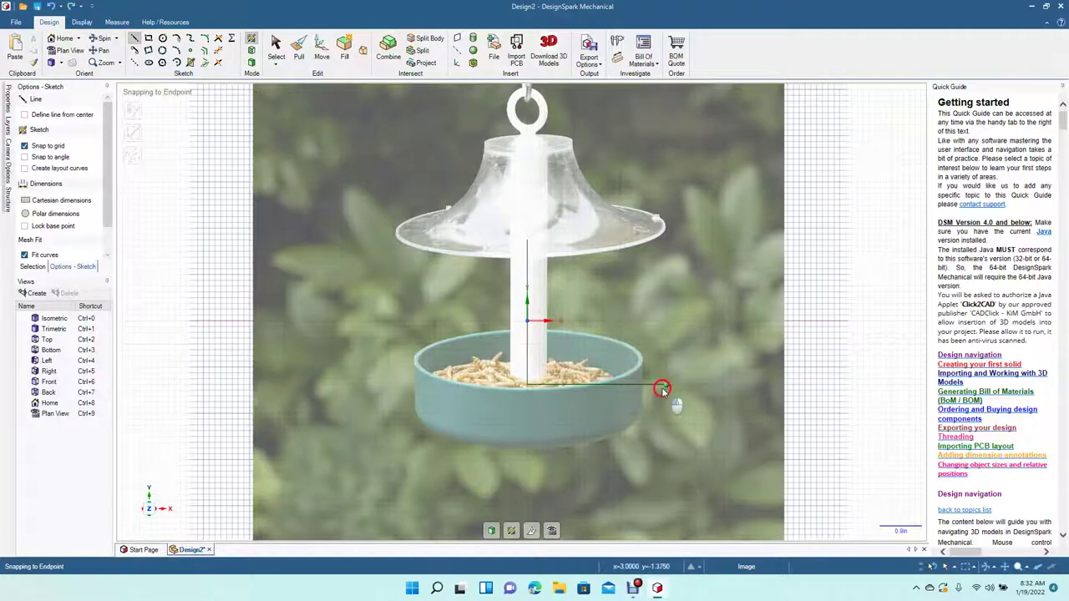
pyautogui.click(661, 390)
pyautogui.click(666, 475)
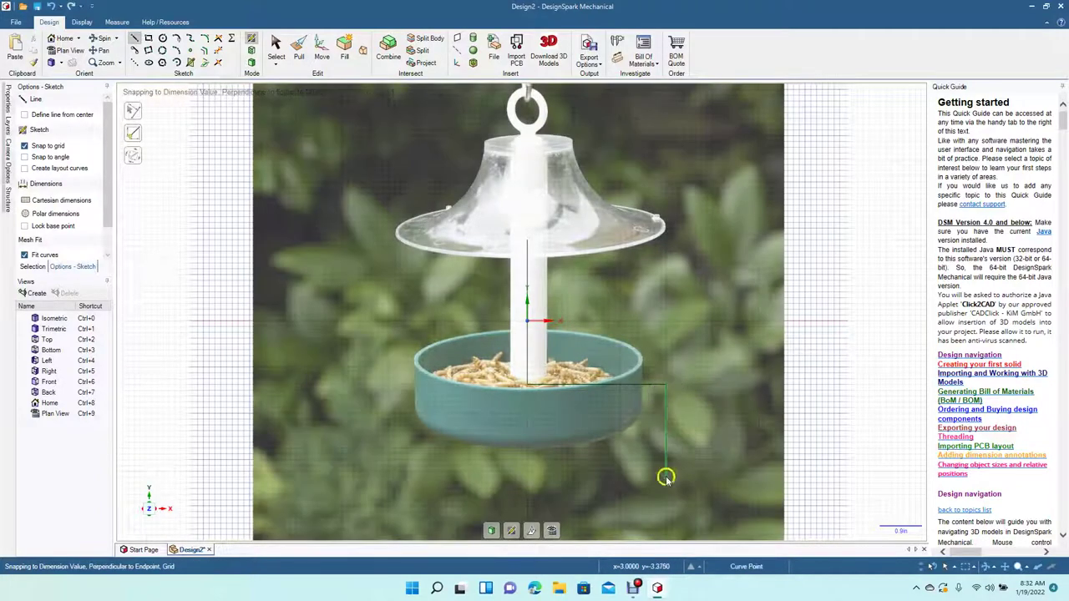
pyautogui.click(524, 476)
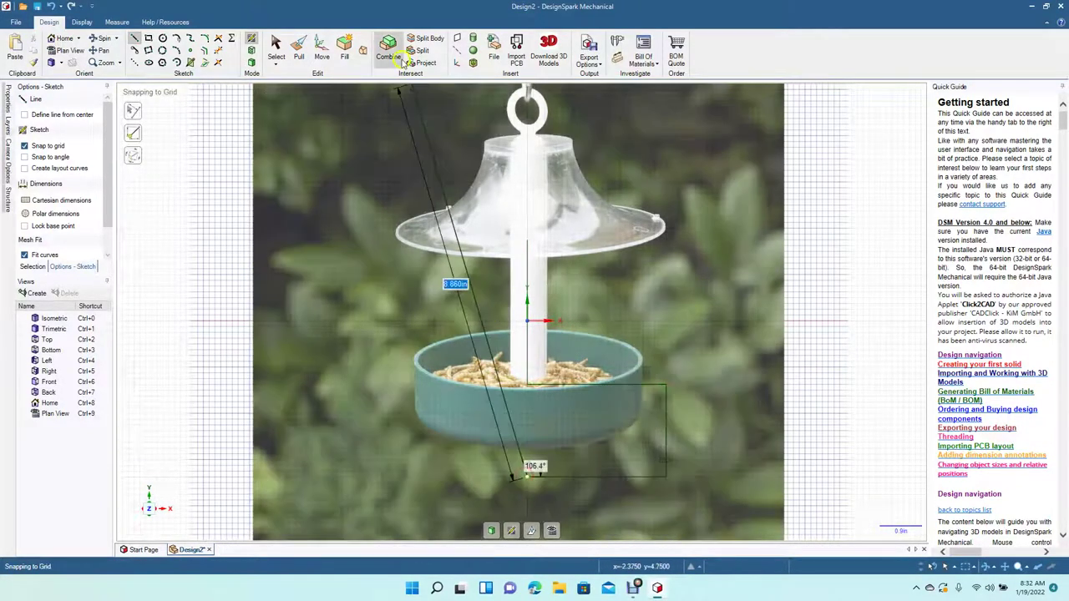
pyautogui.click(276, 52)
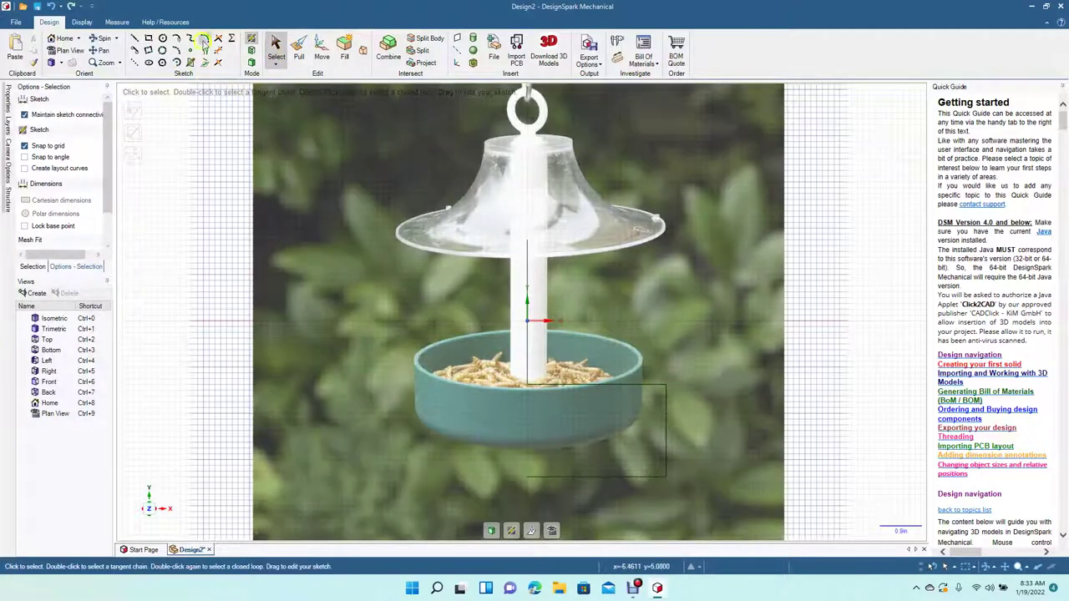
# Step: Round the bowl's outer bottom corner with a 0.625 in sketch fillet
pyautogui.click(204, 41)
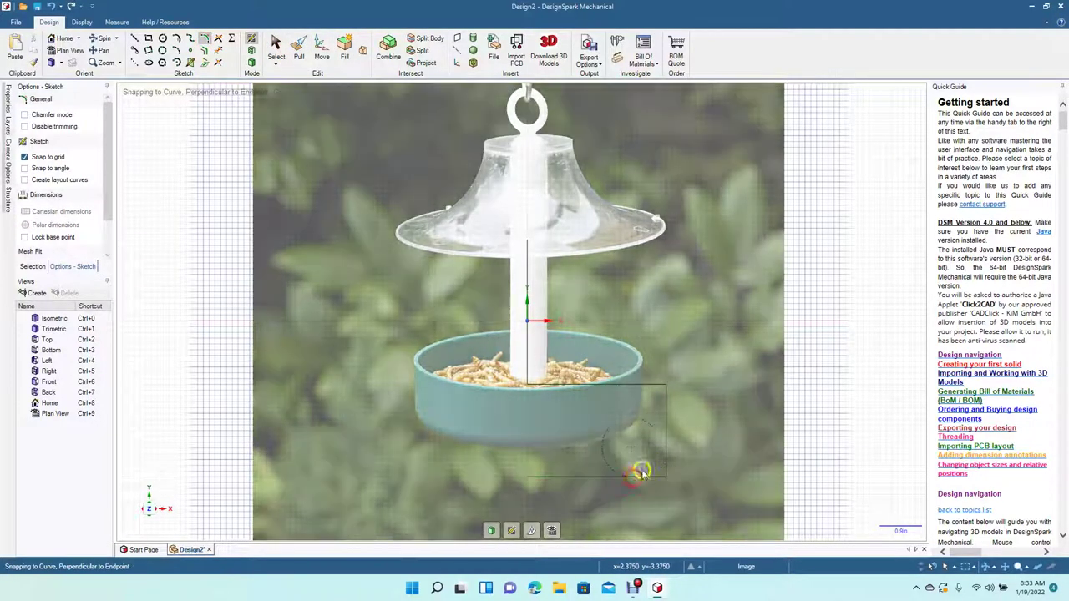
pyautogui.click(641, 472)
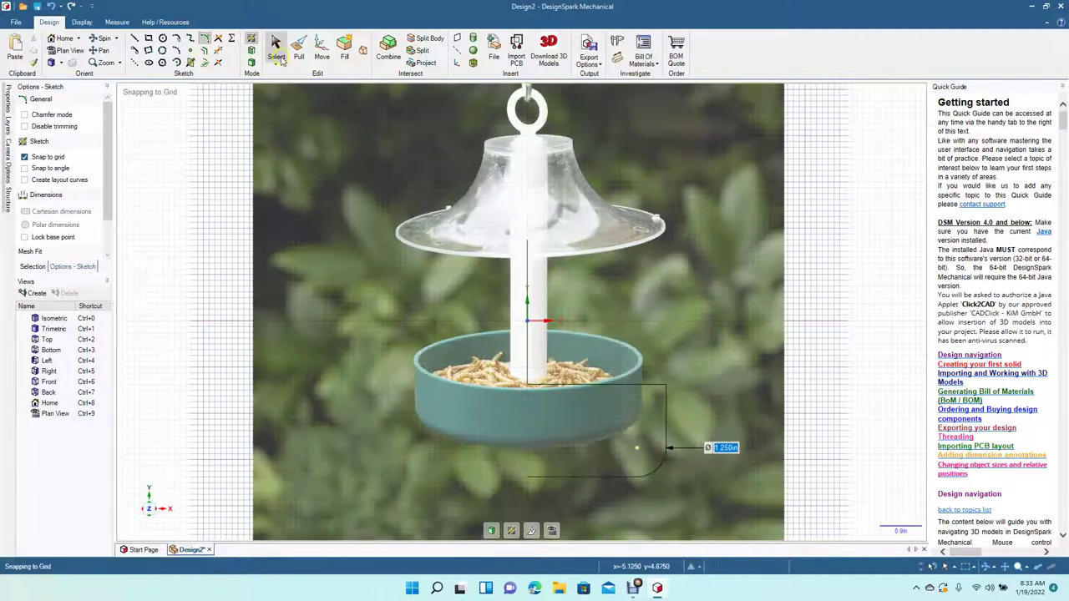
pyautogui.click(279, 56)
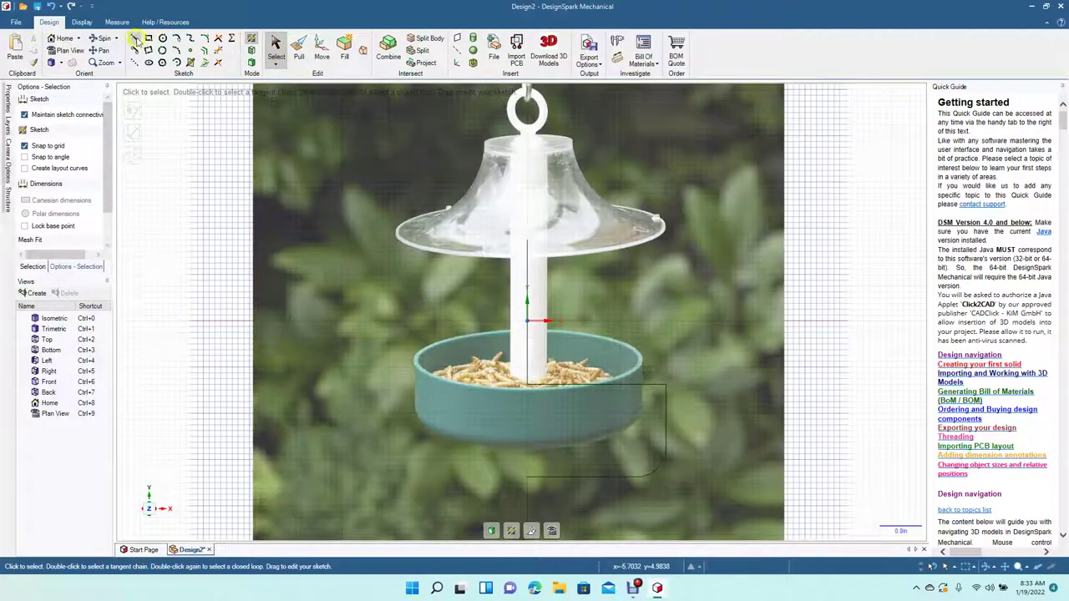
# Step: Draw a 2.182 in radius three-point arc from the roof top to the rim's right edge
pyautogui.click(135, 39)
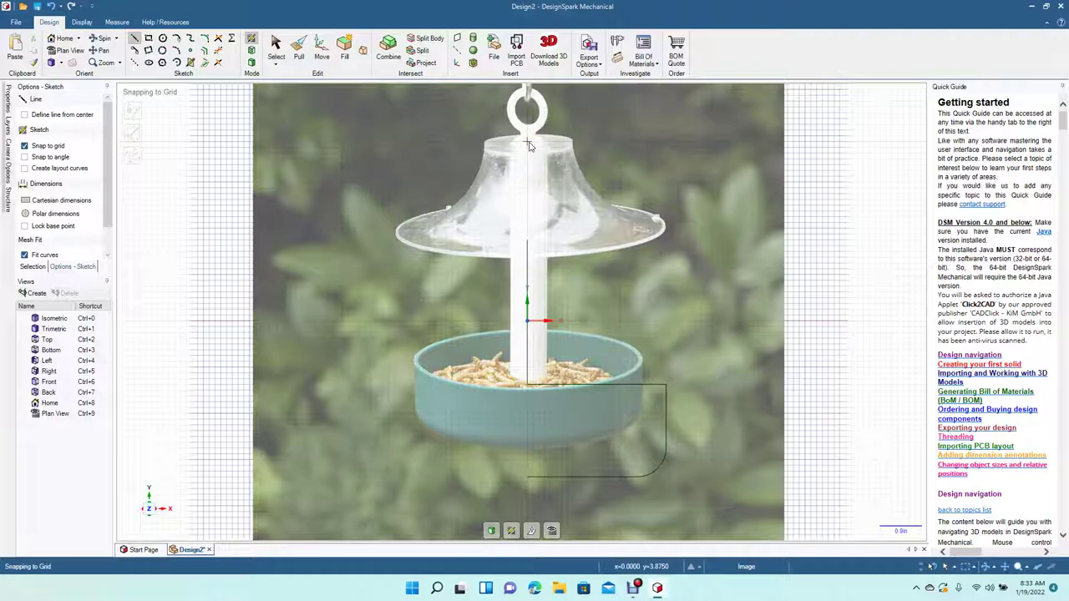
pyautogui.moveTo(529, 146); pyautogui.dragTo(564, 143)
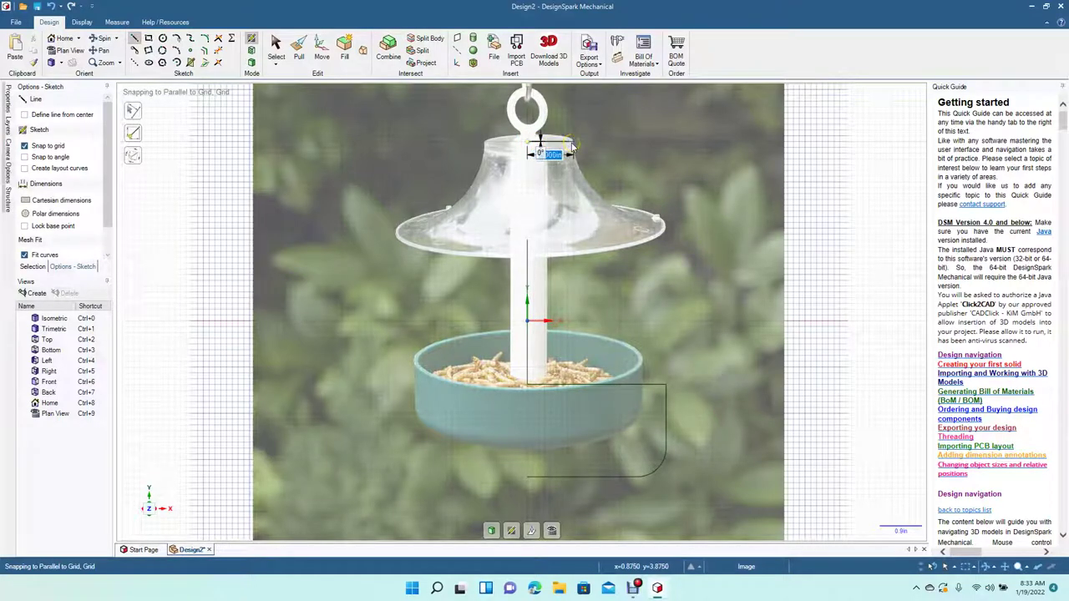
pyautogui.moveTo(572, 148)
pyautogui.mouseDown()
pyautogui.moveTo(573, 139)
pyautogui.moveTo(299, 62)
pyautogui.mouseUp()
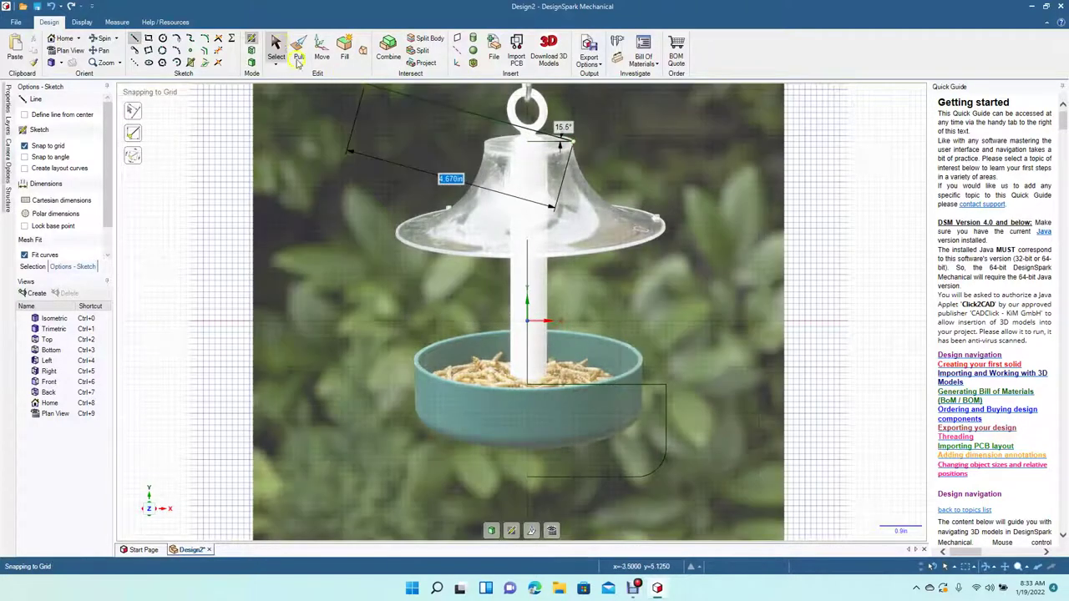
pyautogui.click(277, 43)
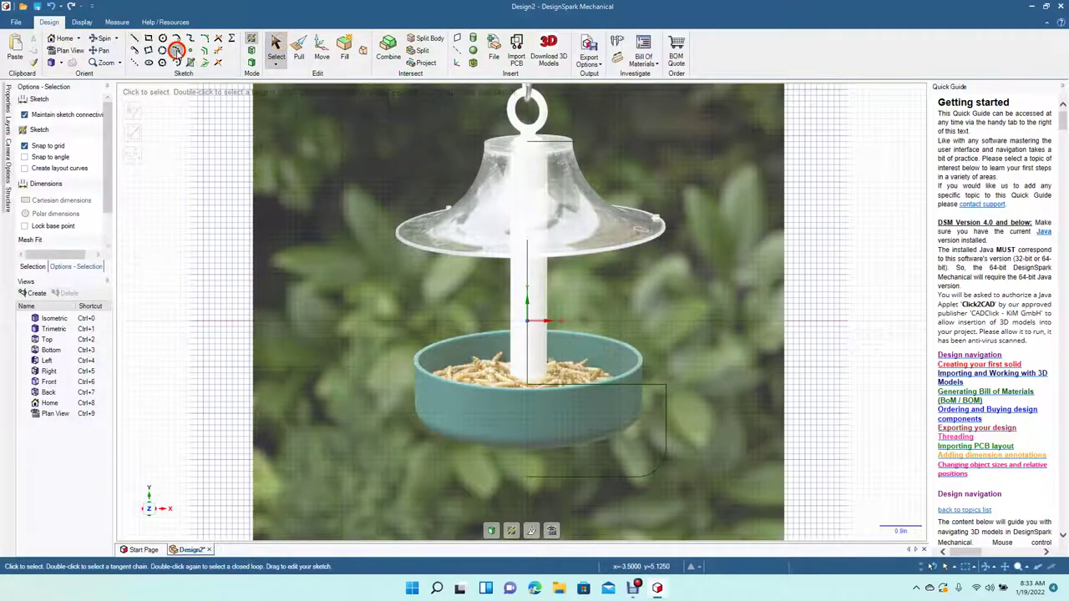
pyautogui.click(175, 50)
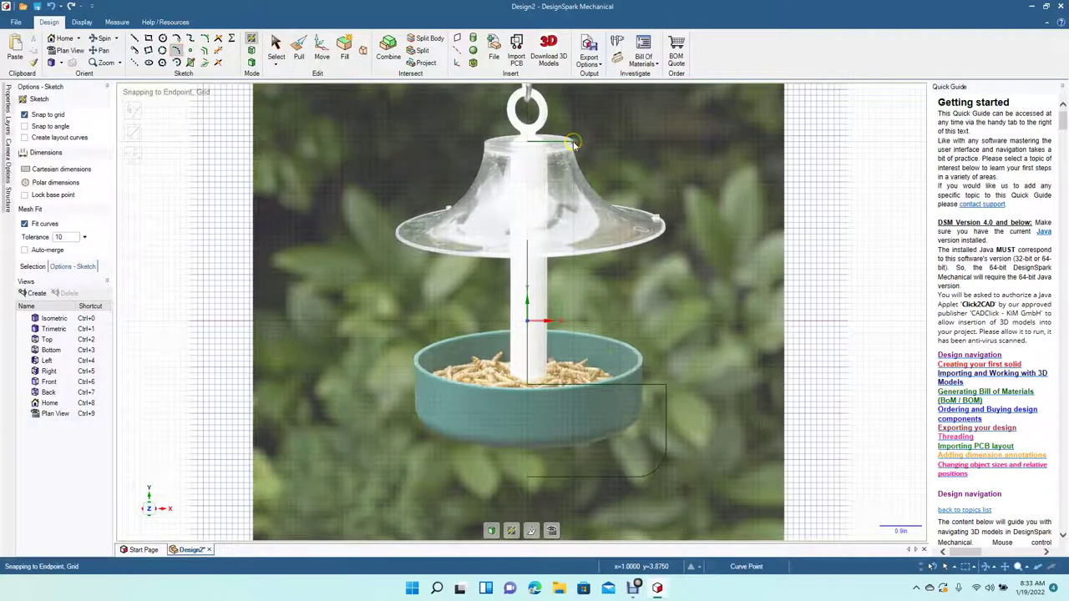
pyautogui.click(571, 140)
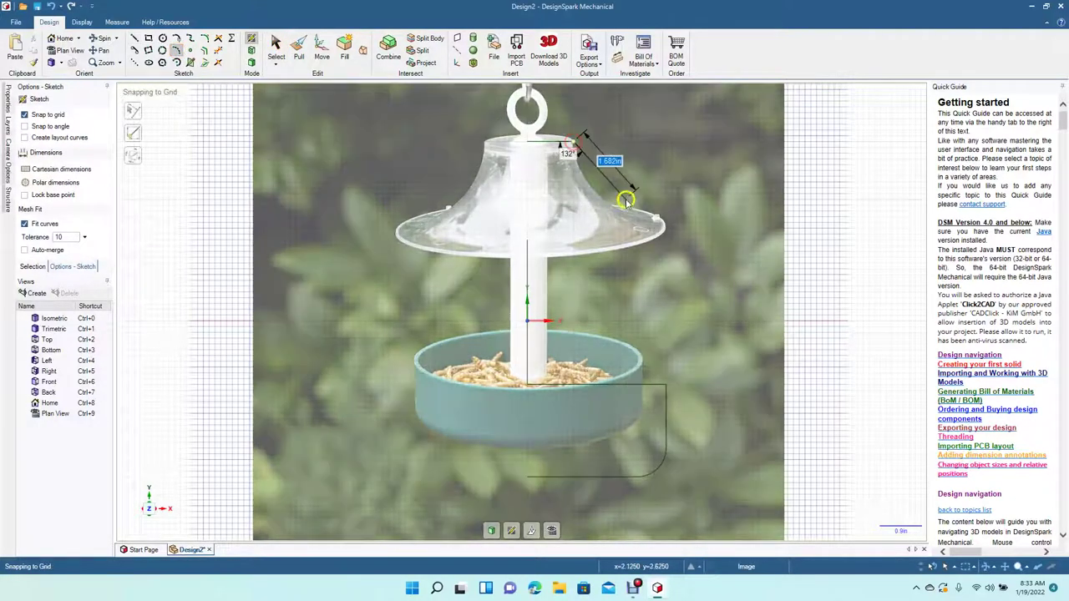
pyautogui.click(665, 224)
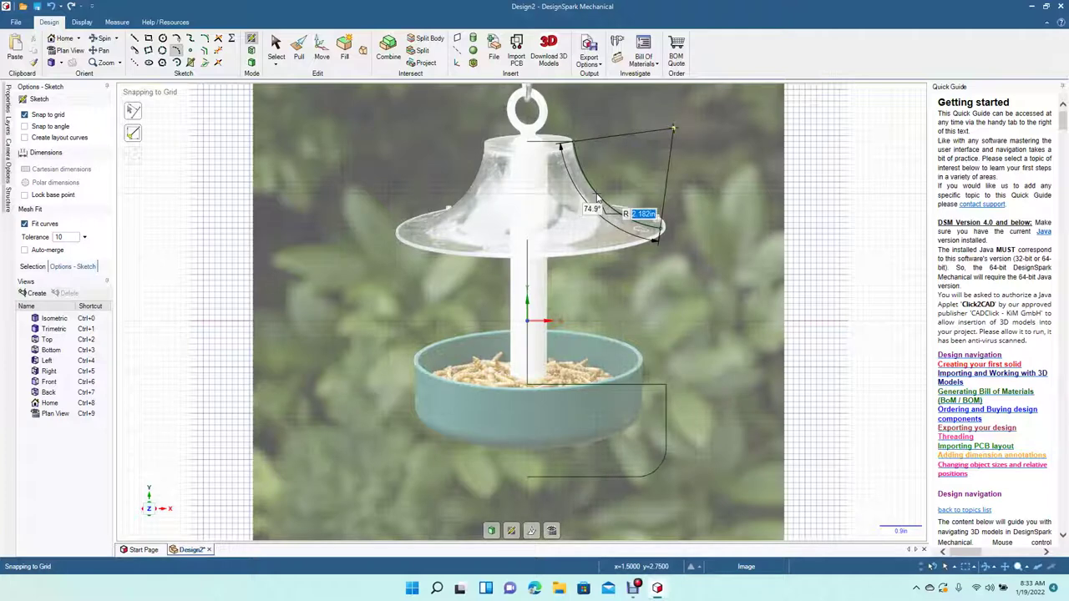
pyautogui.click(603, 203)
pyautogui.click(596, 196)
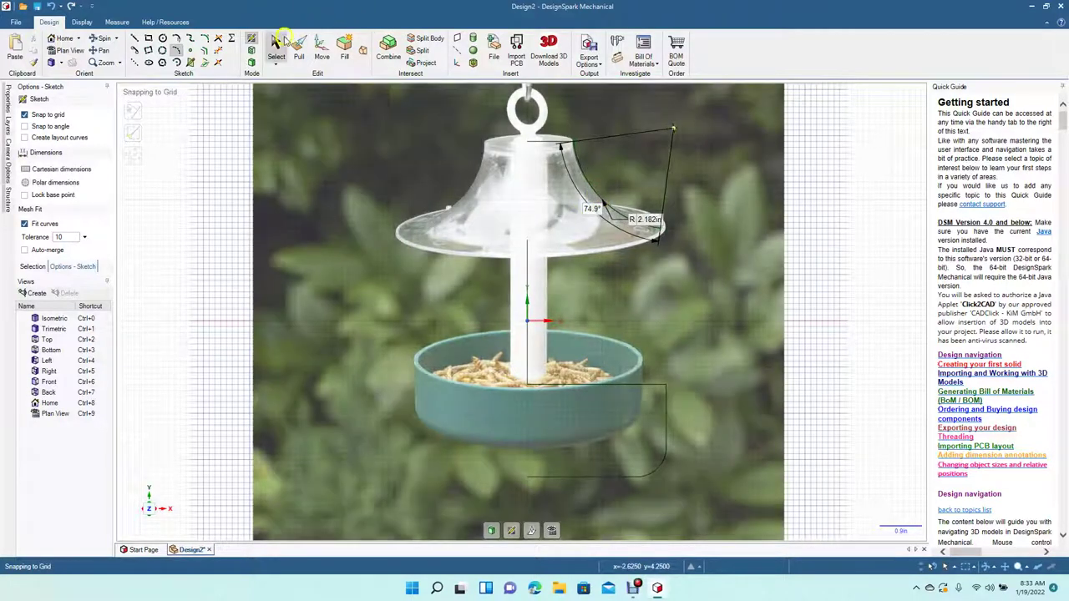
pyautogui.click(274, 46)
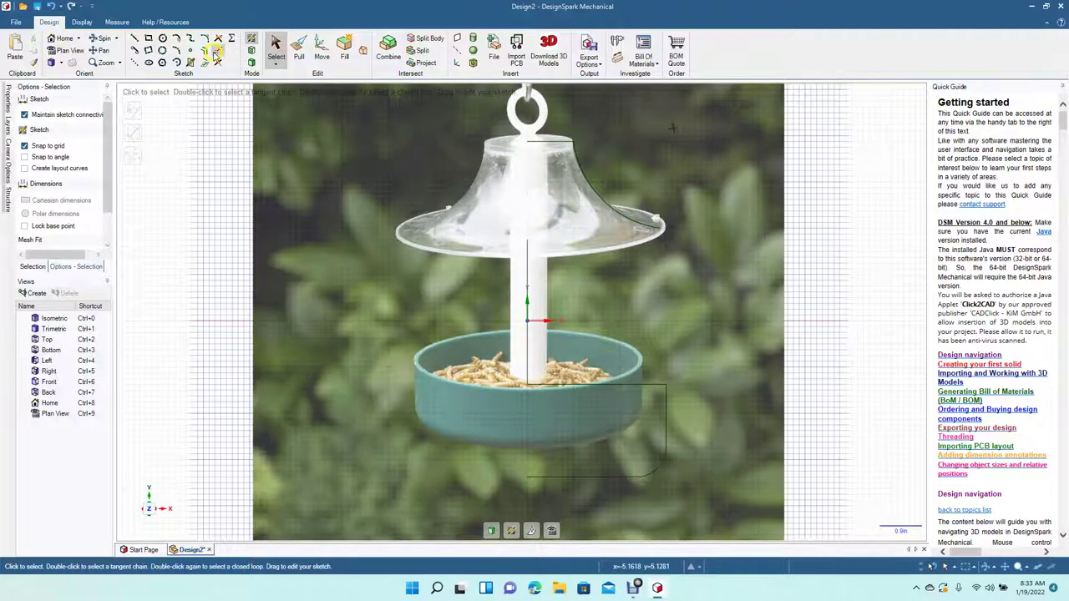
# Step: Offset the roof arc by 0.125 in to give the roof a thin wall
pyautogui.click(204, 50)
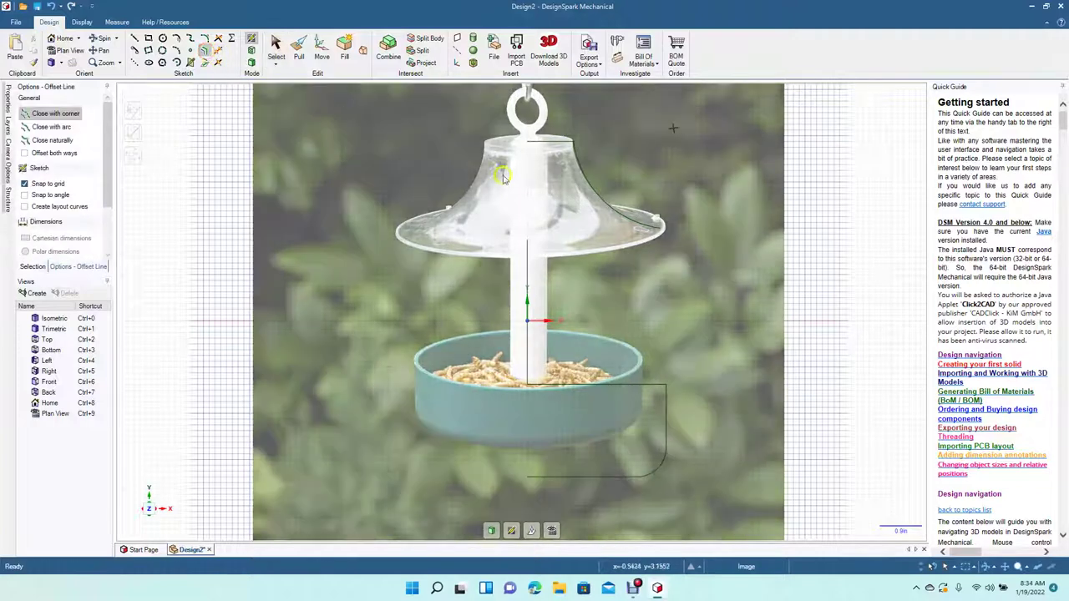
pyautogui.moveTo(550, 143); pyautogui.dragTo(550, 151)
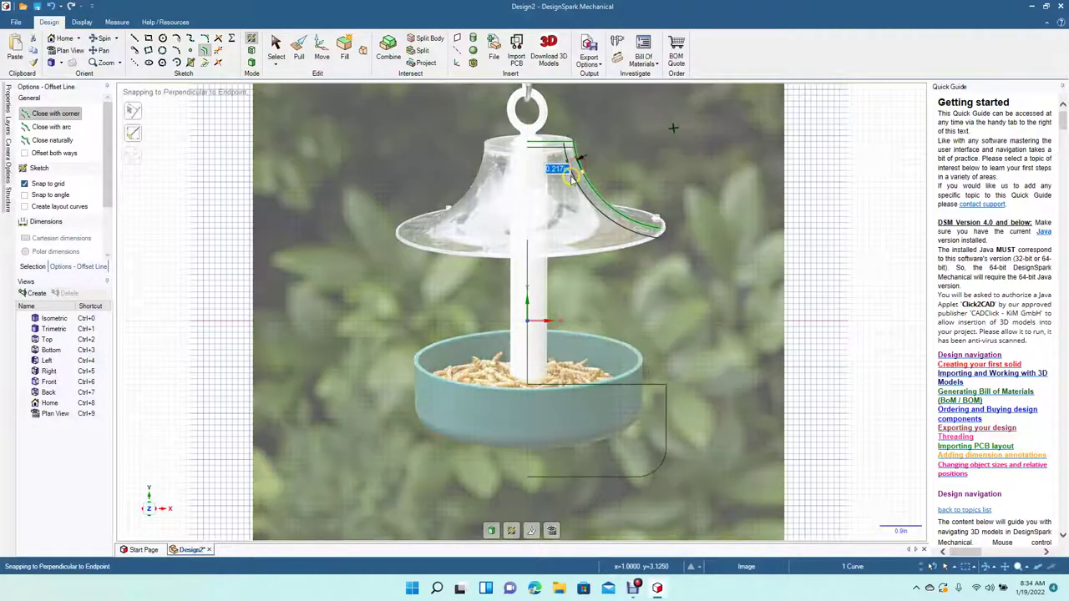
pyautogui.write('125')
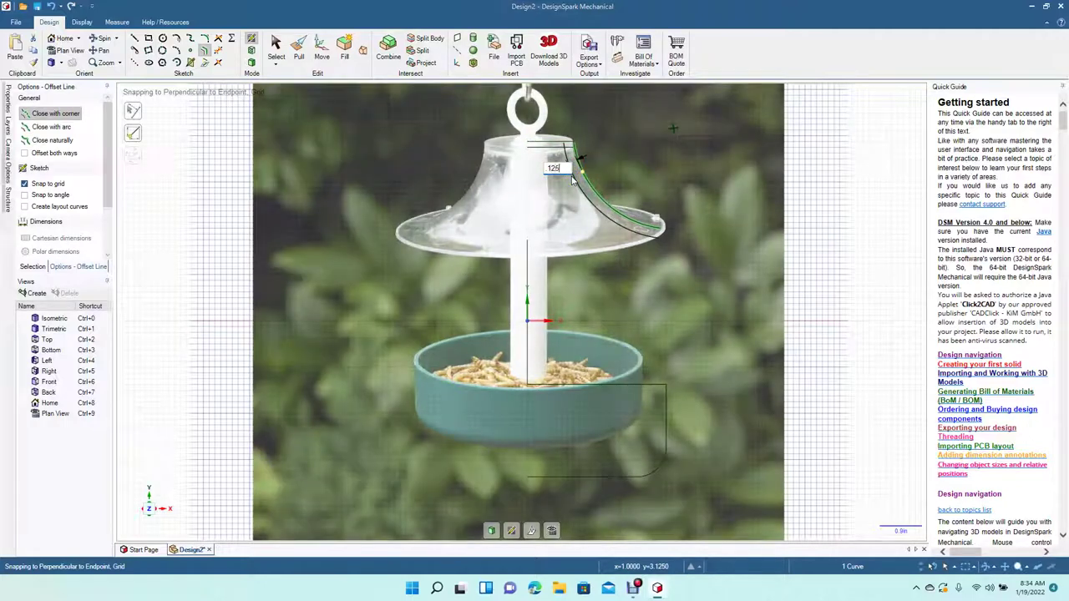
pyautogui.press('Return')
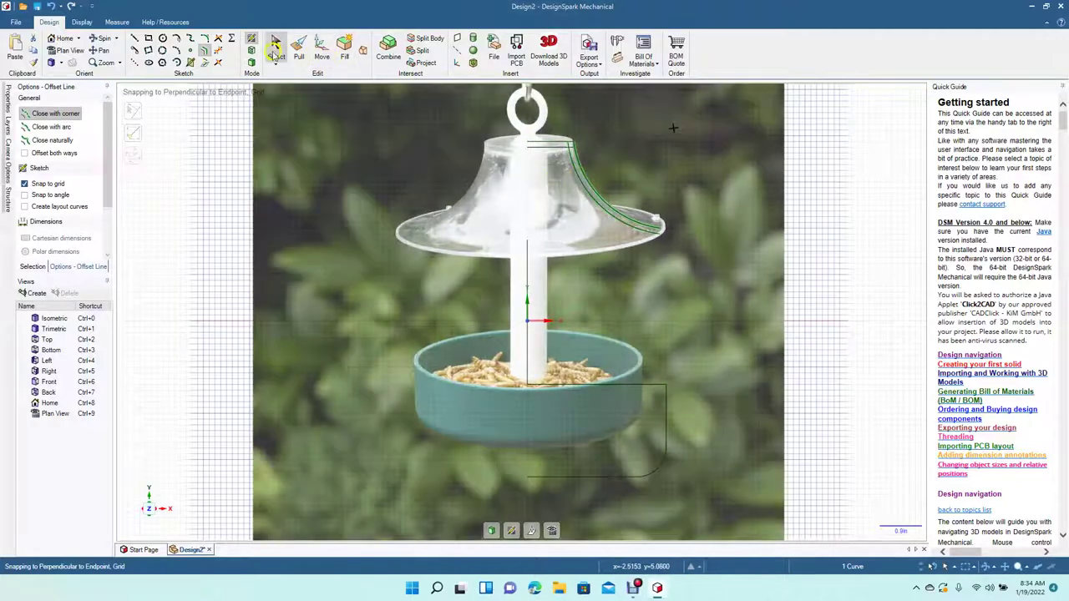
pyautogui.click(272, 46)
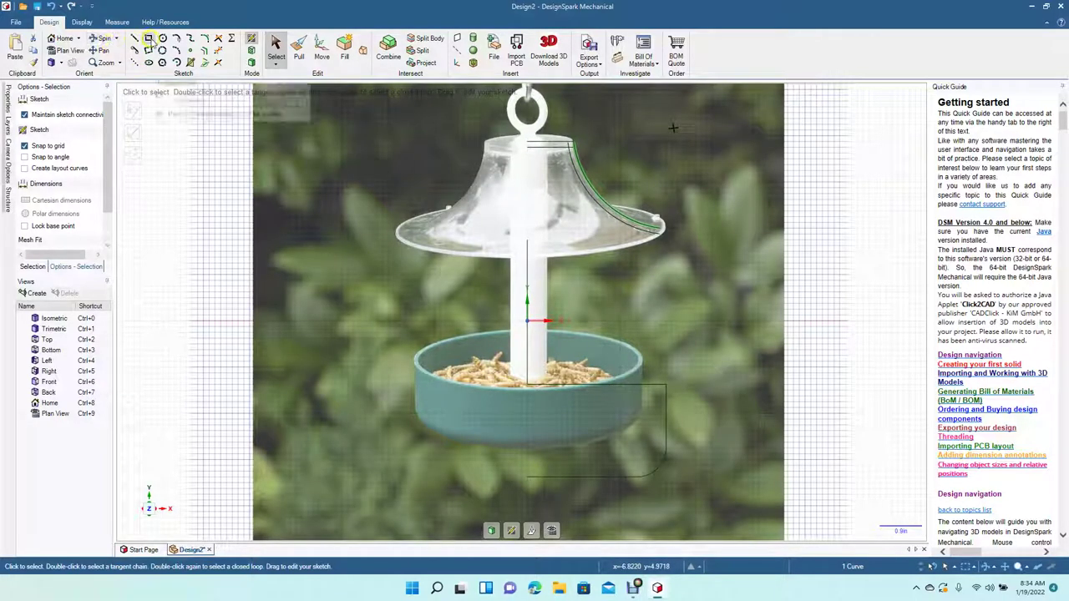
# Step: Draw the 0.375 in × 7.250 in post rectangle from the roof top down to the bowl base
pyautogui.click(148, 39)
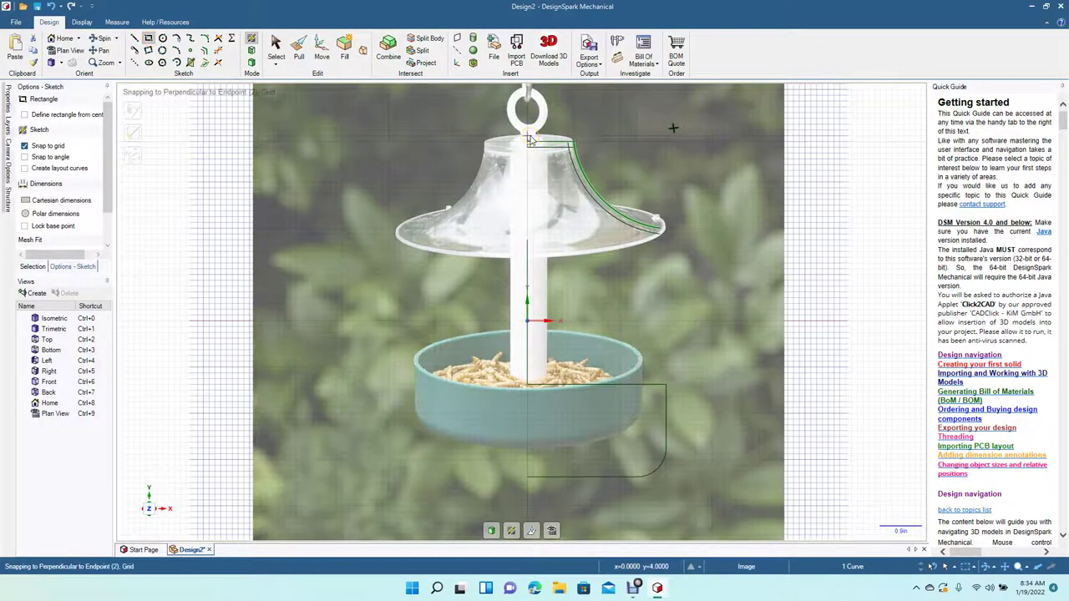
pyautogui.click(529, 140)
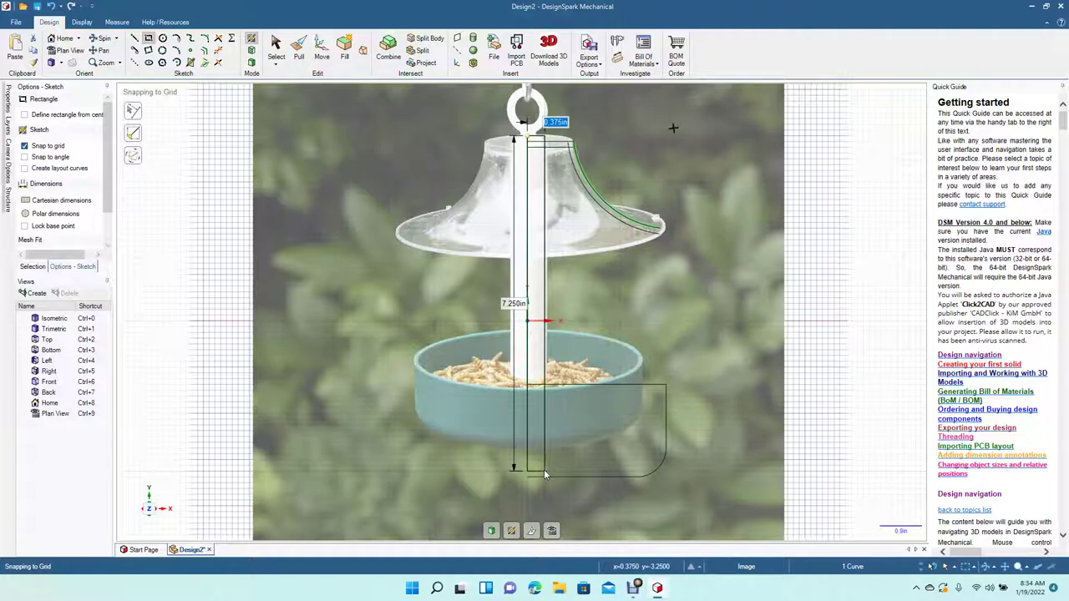
pyautogui.click(544, 472)
pyautogui.click(275, 48)
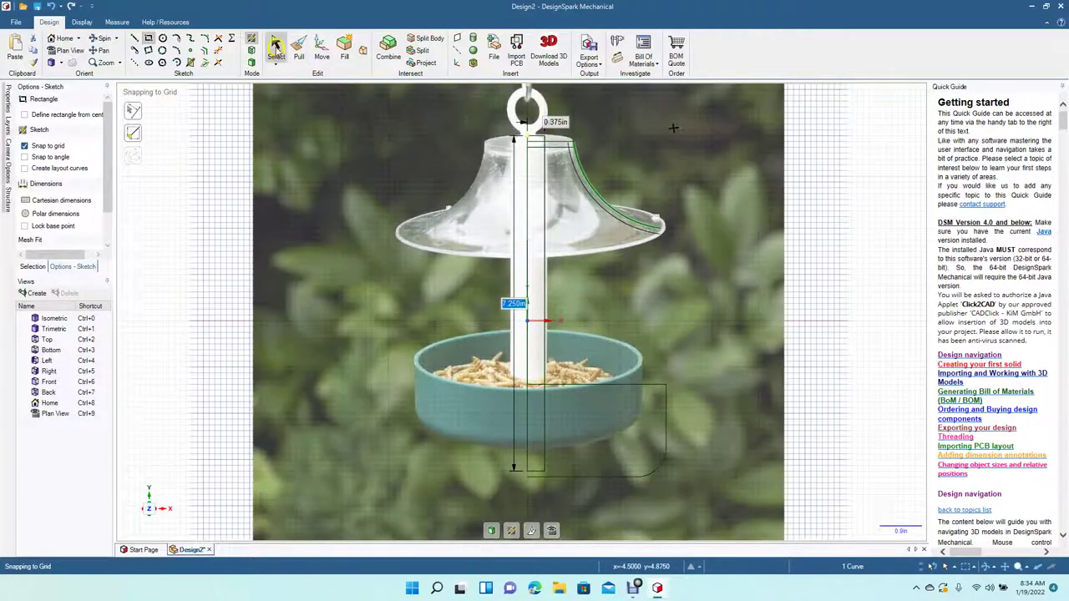
pyautogui.click(616, 273)
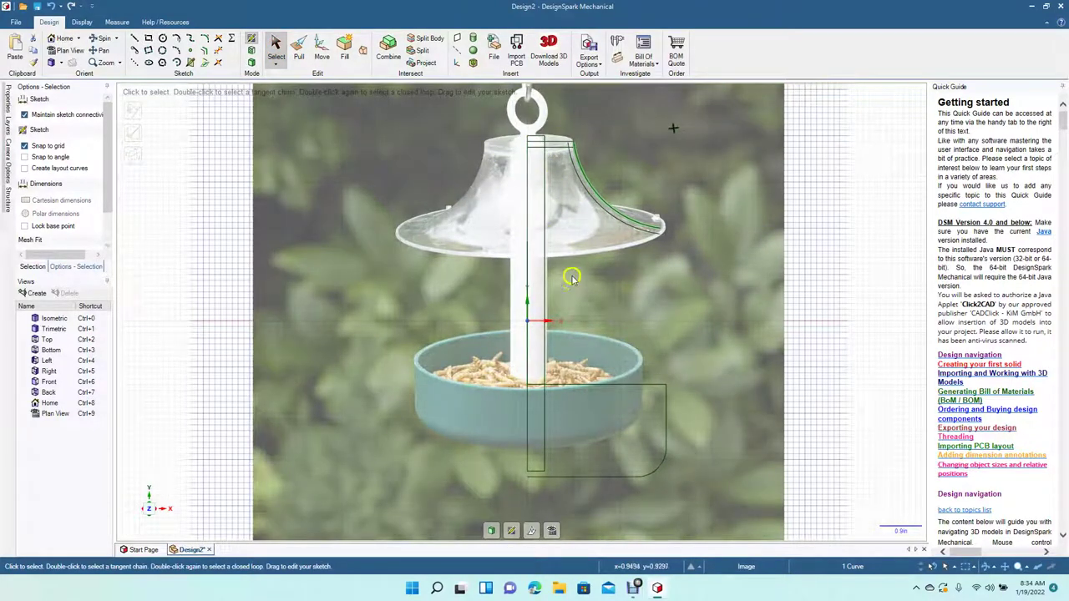
pyautogui.click(211, 115)
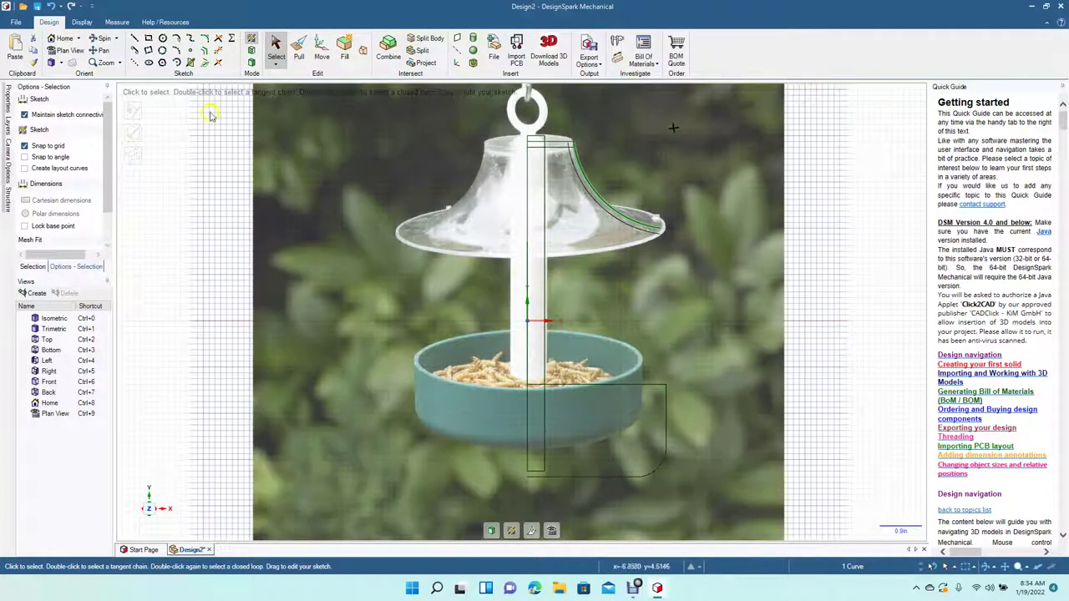
# Step: Draw a circle of about 0.559 in diameter centred on the hanging ring above the roof
pyautogui.click(164, 38)
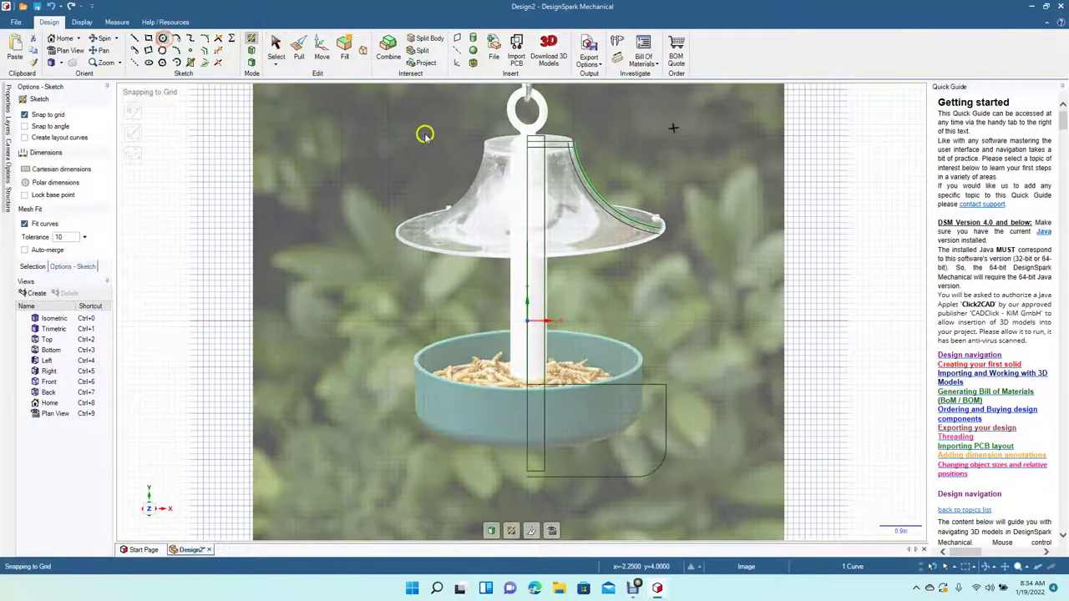
pyautogui.click(527, 112)
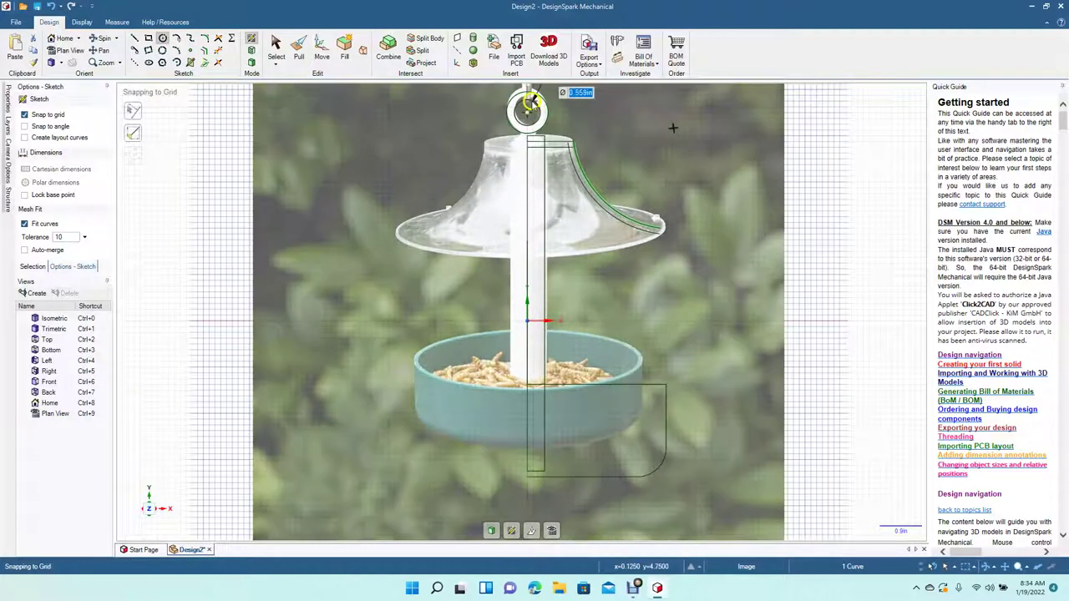
pyautogui.press('Escape')
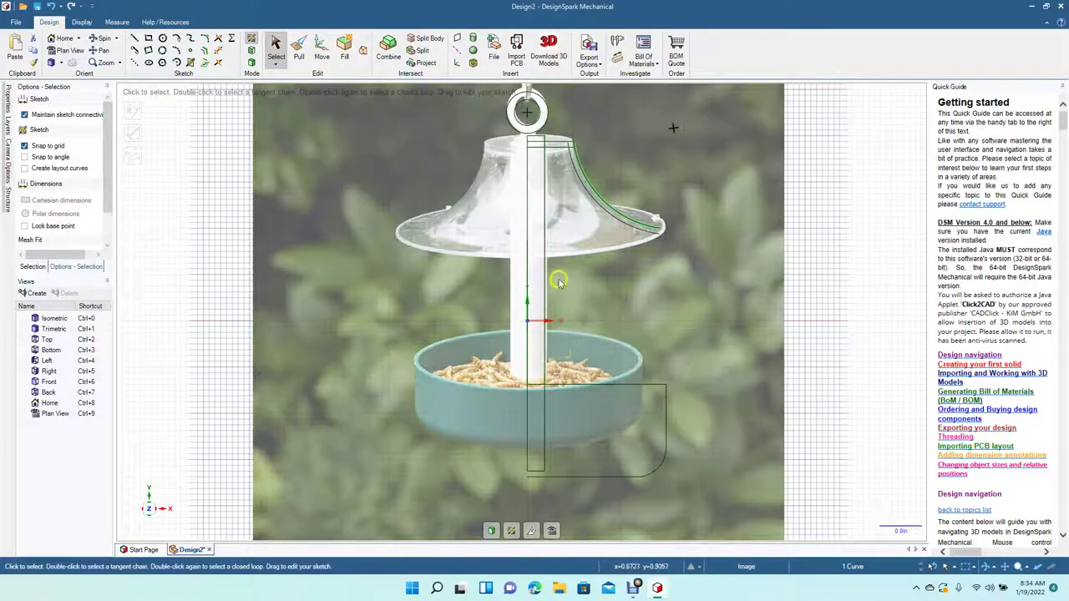
pyautogui.click(688, 313)
# Step: Delete the reference photo and offset the bowl's bottom line and rounded corner by 0.125 in
pyautogui.press('Delete')
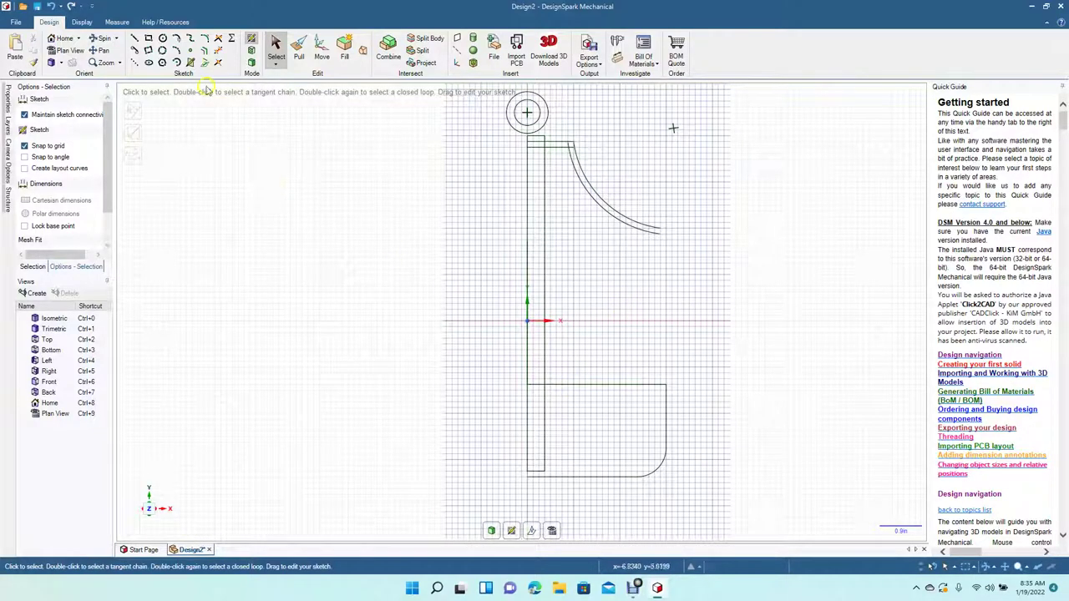
pyautogui.click(206, 51)
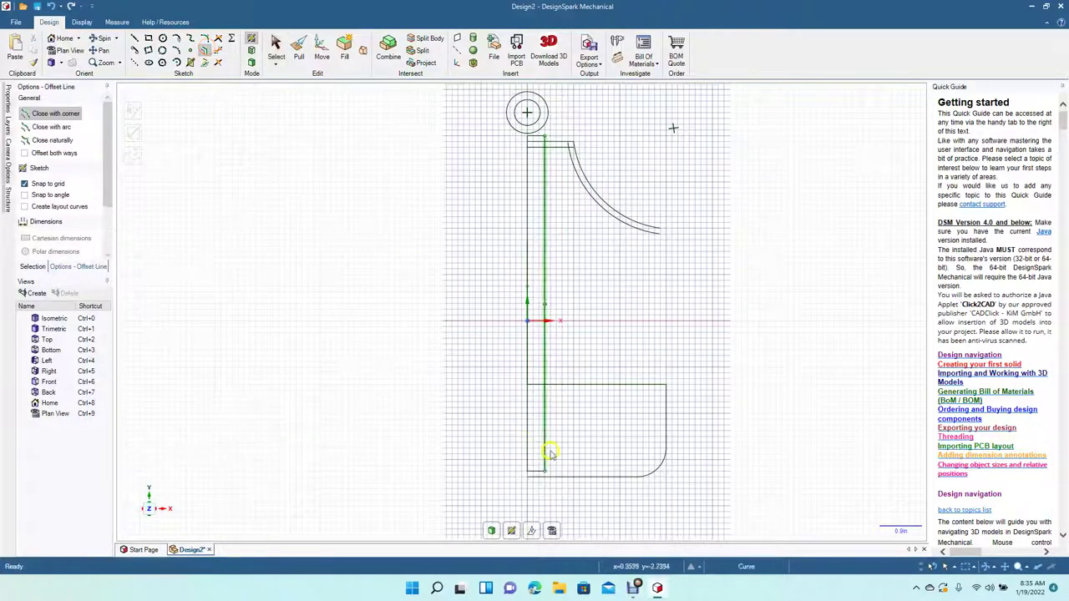
pyautogui.click(565, 475)
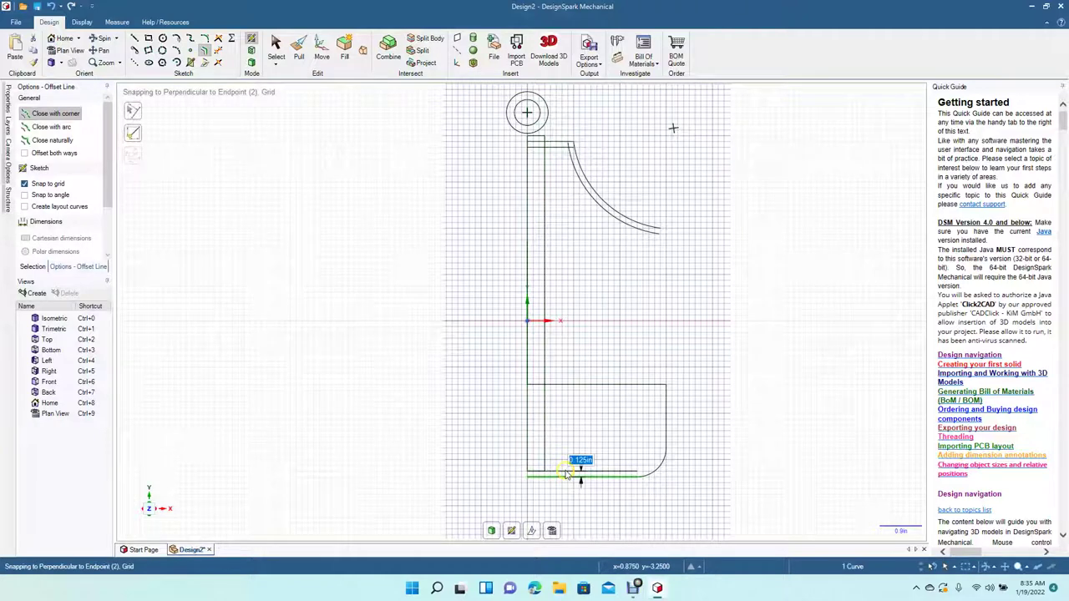
pyautogui.click(656, 470)
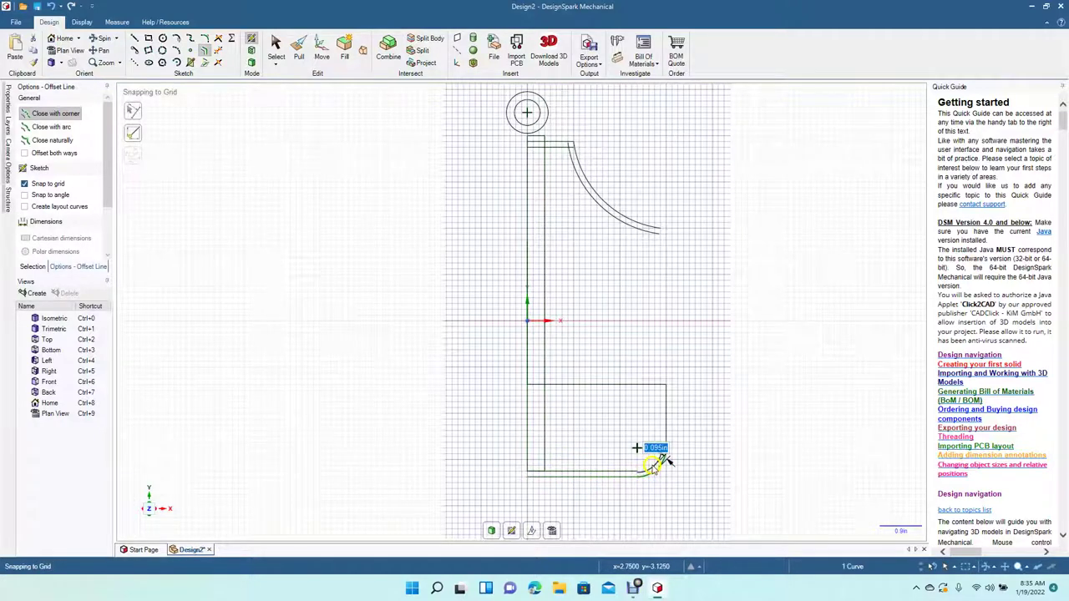
pyautogui.write('.125')
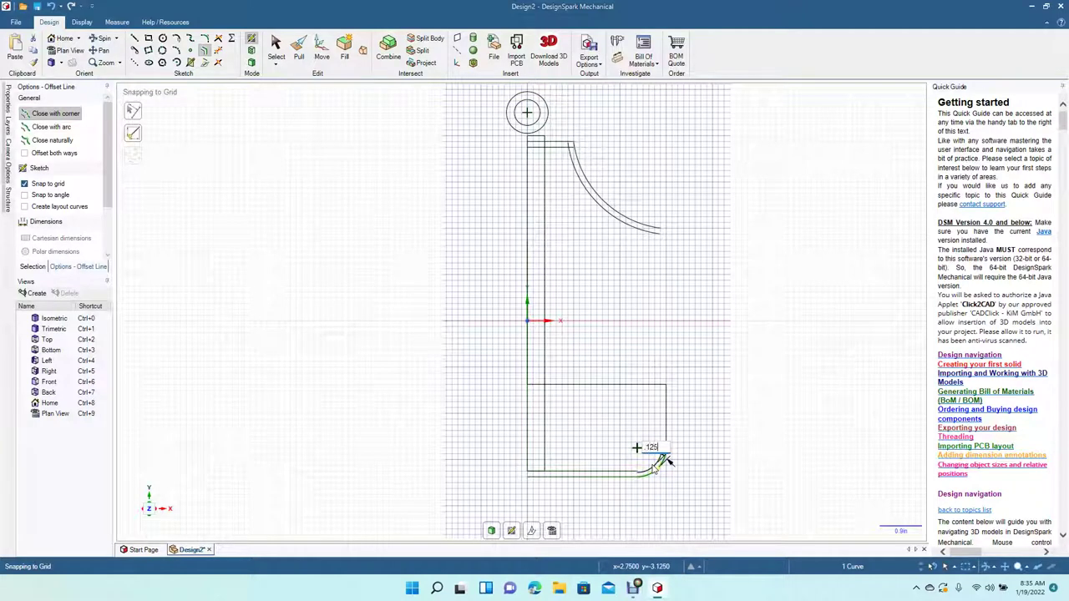
pyautogui.press('Return')
# Step: Offset the bowl's right side wall by 0.125 in and delete the bowl's top line
pyautogui.click(666, 437)
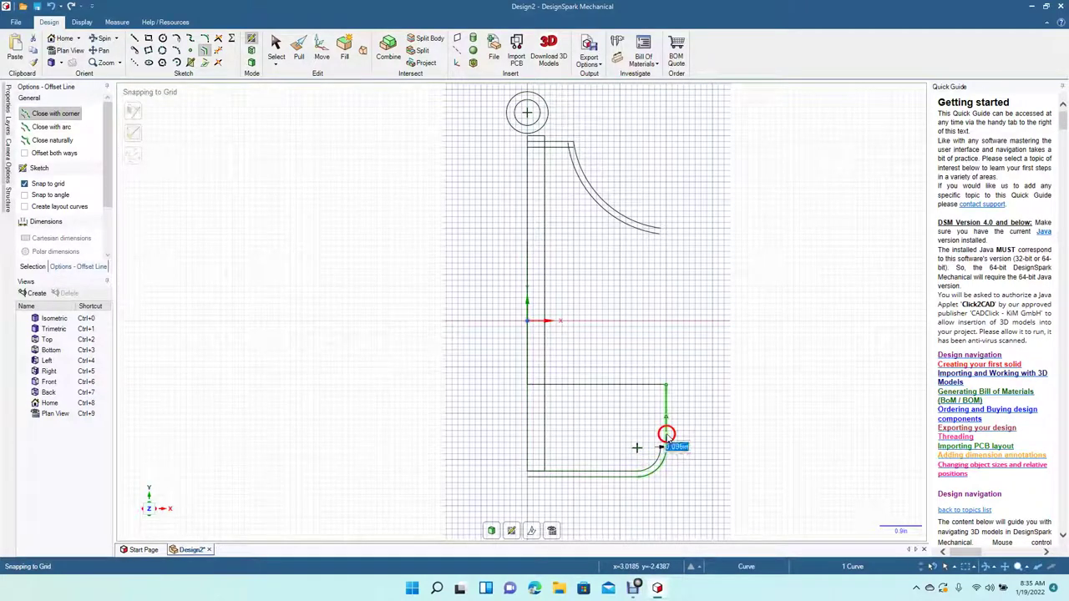
pyautogui.press('BackSpace')
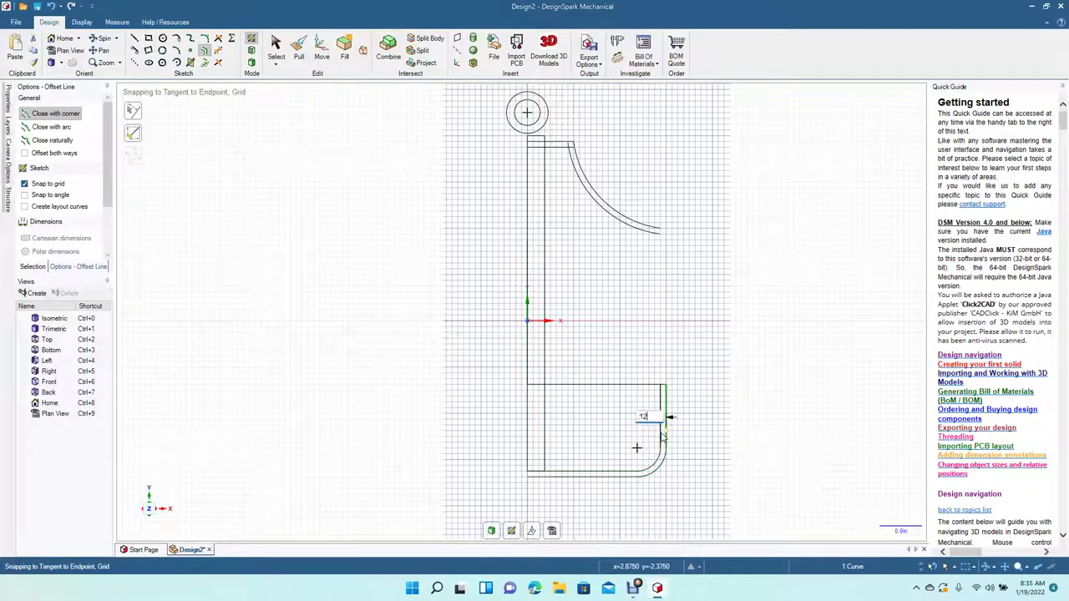
pyautogui.write('.125')
pyautogui.press('Return')
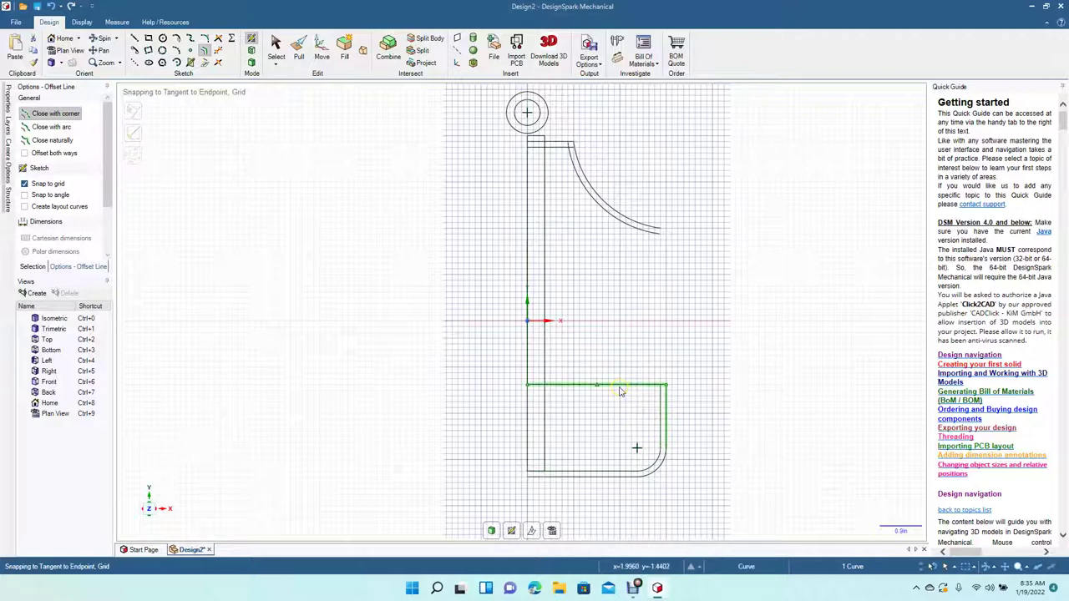
pyautogui.click(620, 388)
pyautogui.press('Delete')
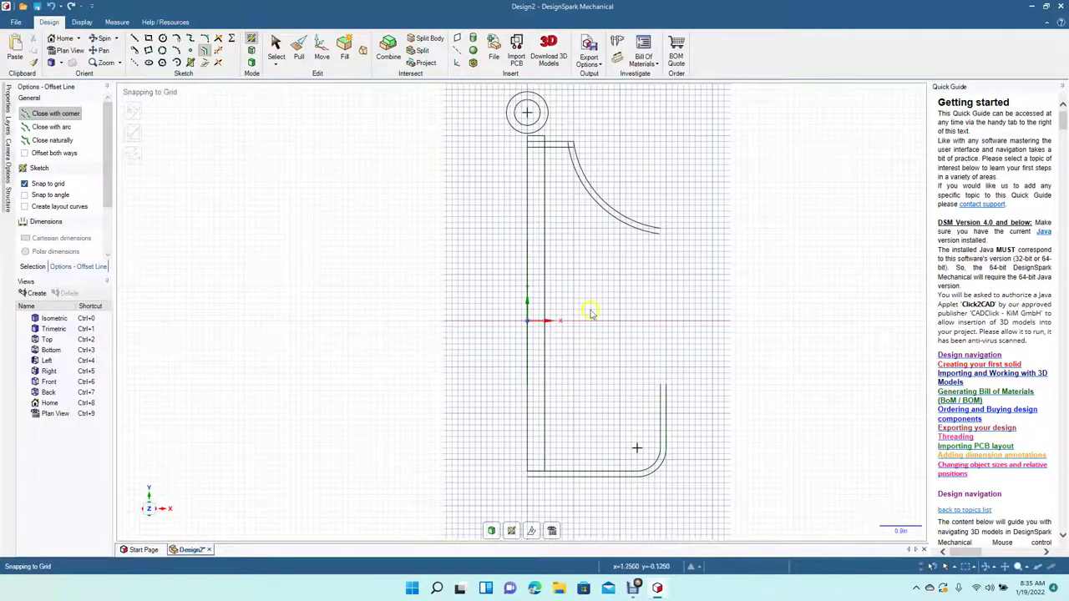
# Step: Draw a short vertical line capping the lower outer end of the roof's two arcs
pyautogui.scroll(3, 624, 298)
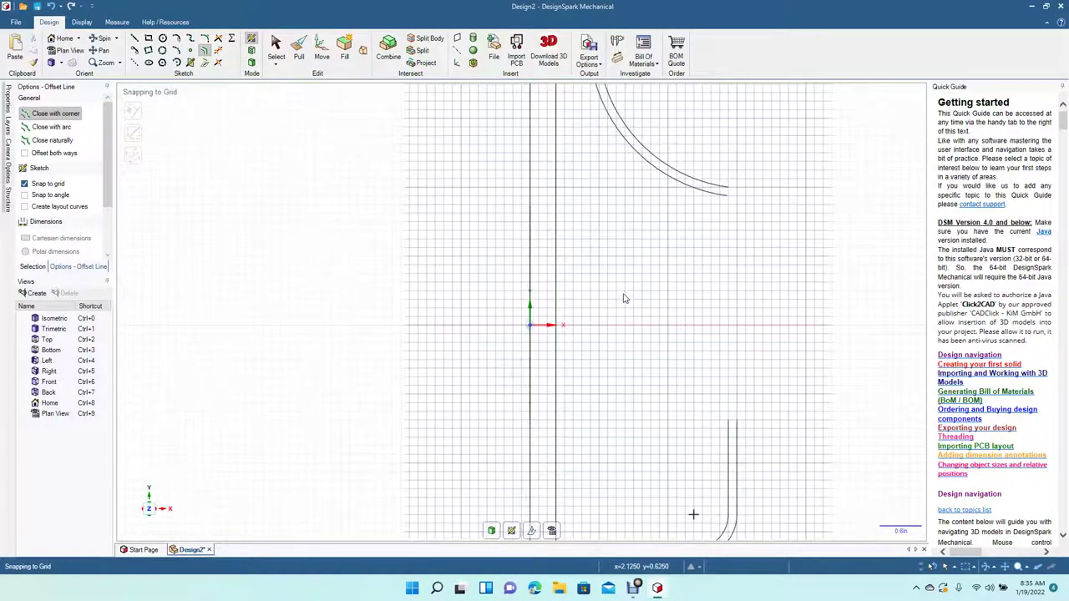
pyautogui.click(102, 50)
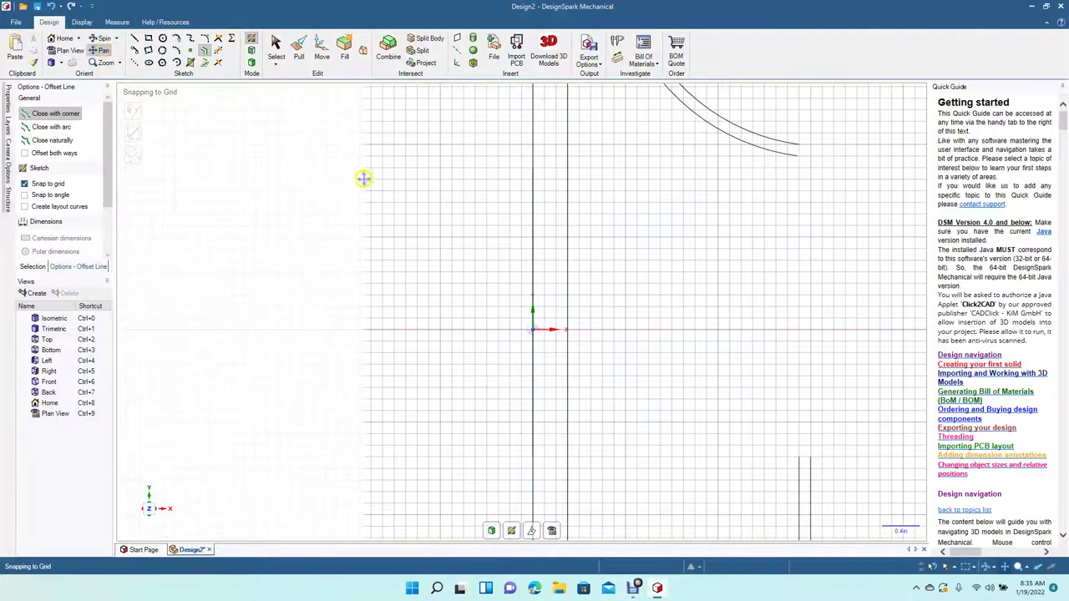
pyautogui.moveTo(365, 178)
pyautogui.mouseDown()
pyautogui.moveTo(277, 284)
pyautogui.moveTo(260, 384)
pyautogui.mouseUp()
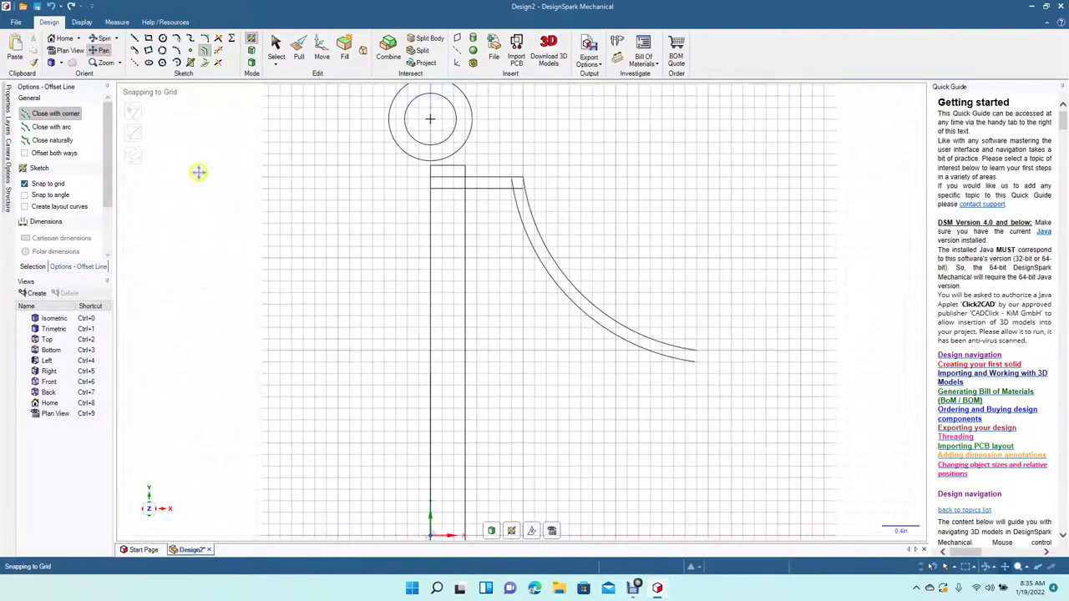
pyautogui.click(135, 38)
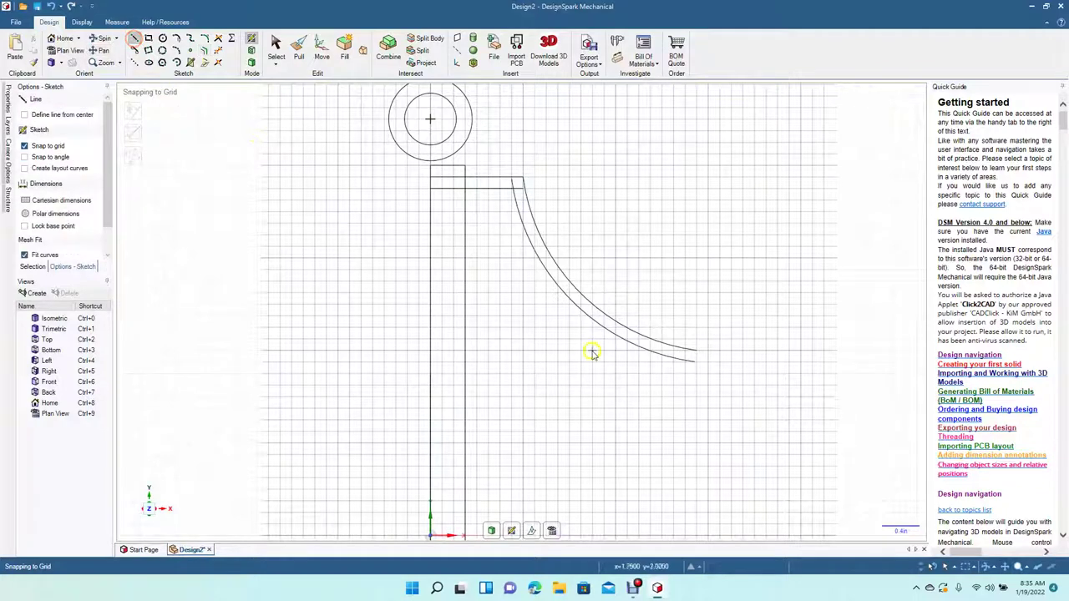
pyautogui.click(691, 368)
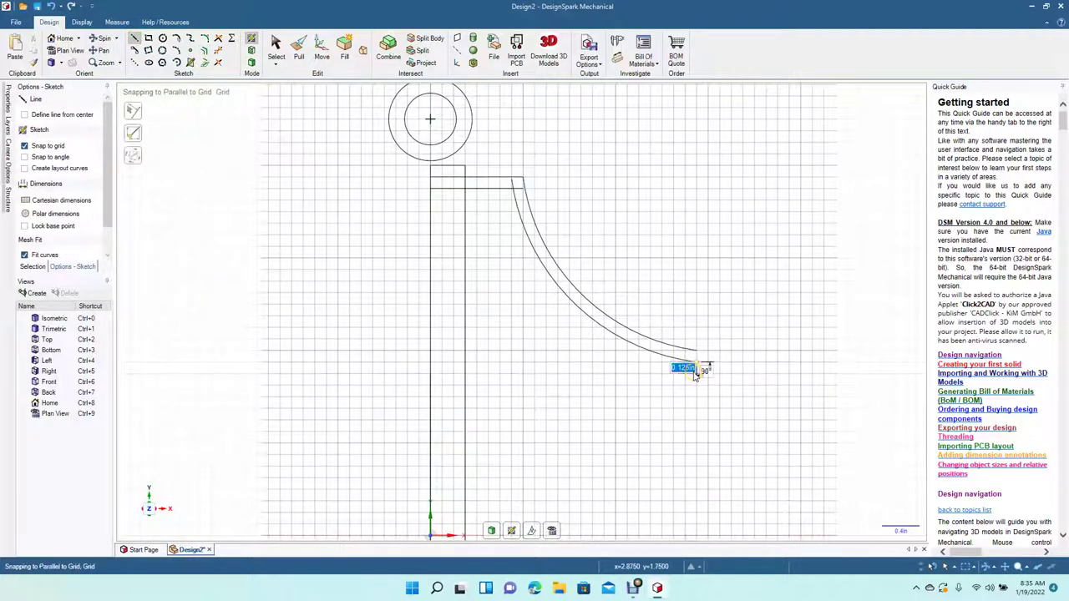
pyautogui.press('Escape')
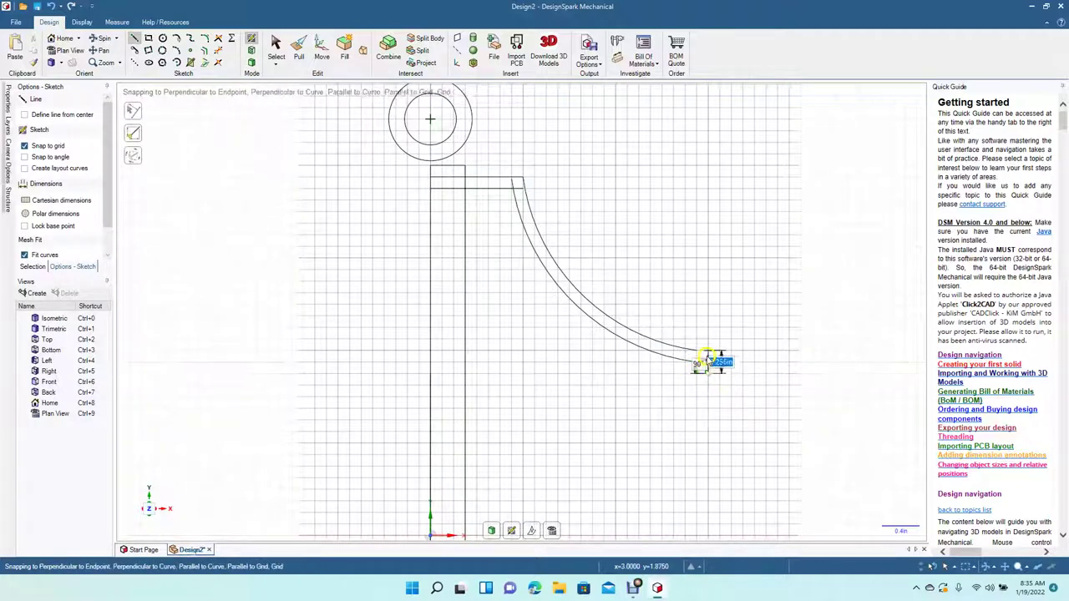
pyautogui.click(707, 341)
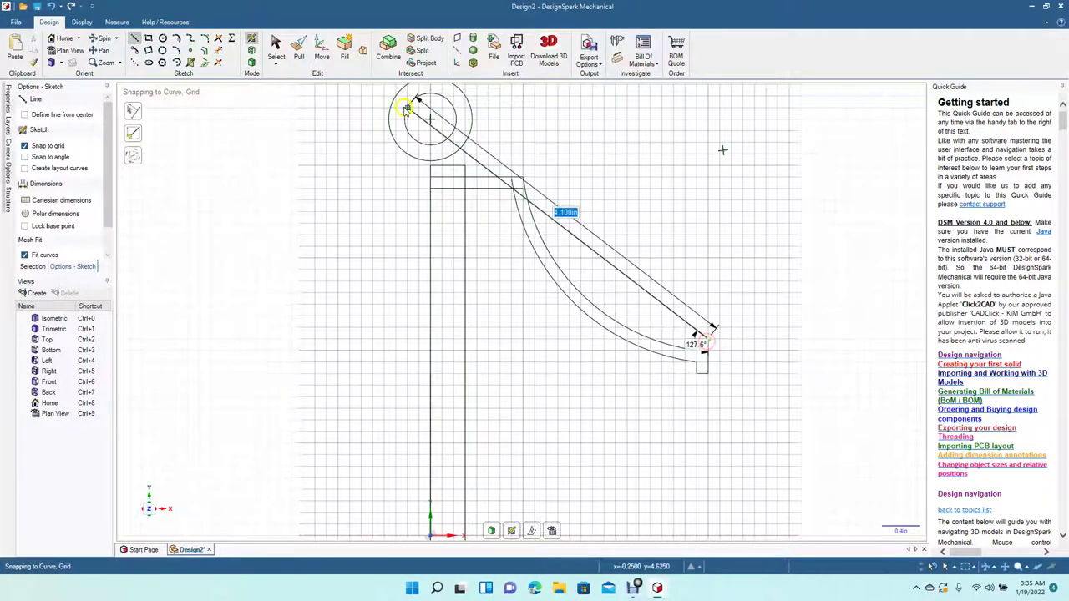
pyautogui.click(276, 50)
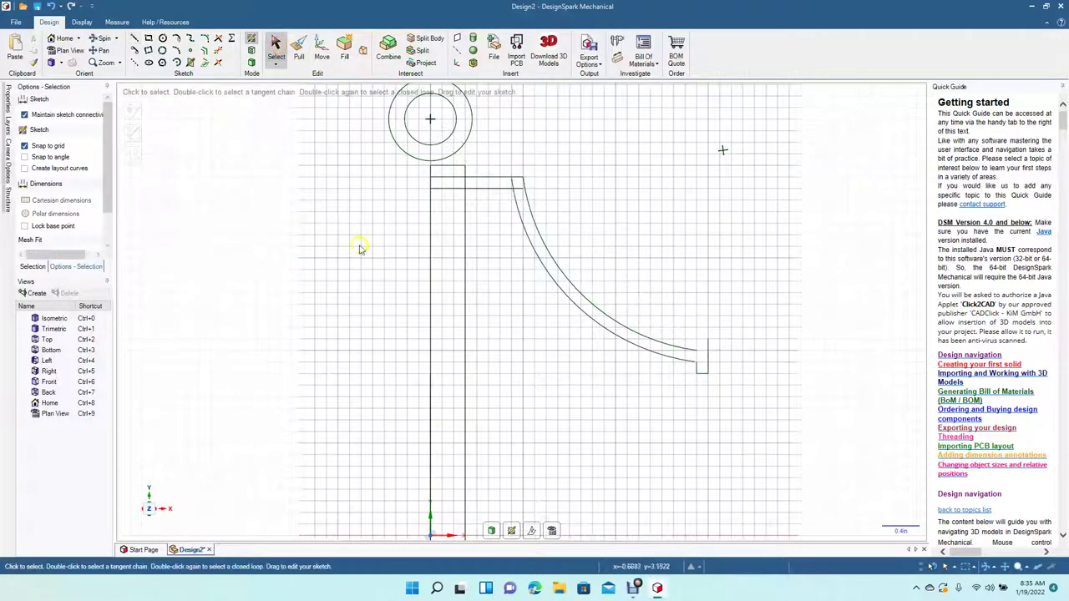
# Step: Trim the excess at the roof's lower end and close it with a short vertical line
pyautogui.click(218, 42)
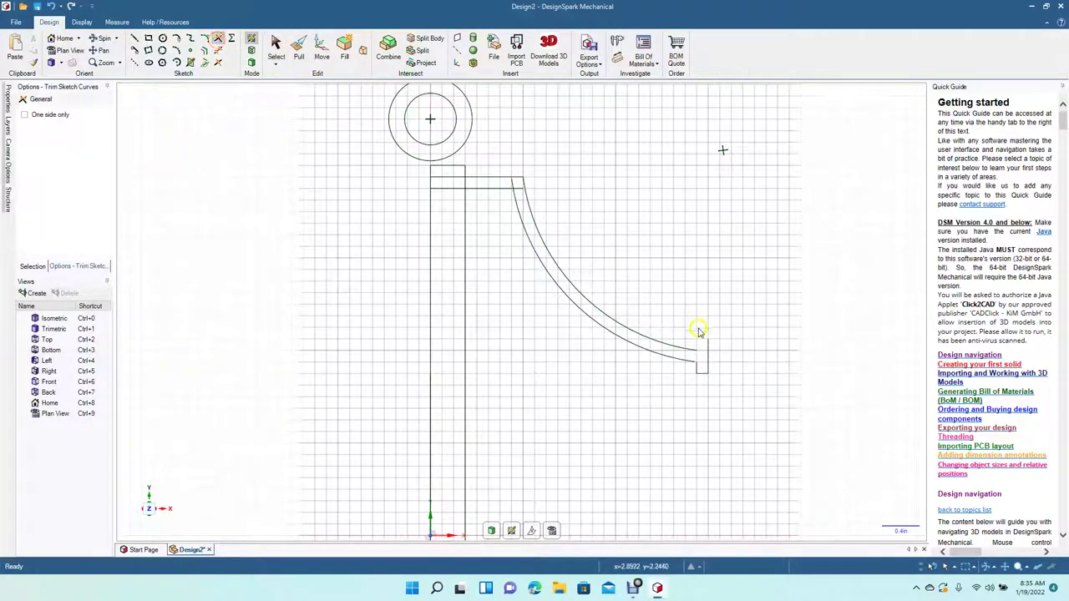
pyautogui.click(693, 352)
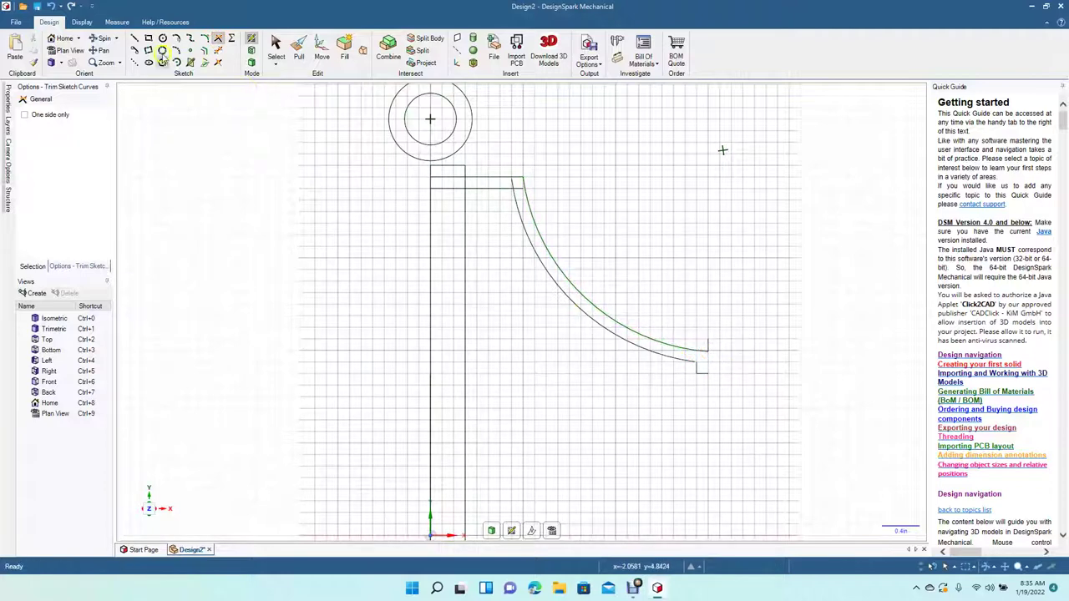
pyautogui.click(136, 40)
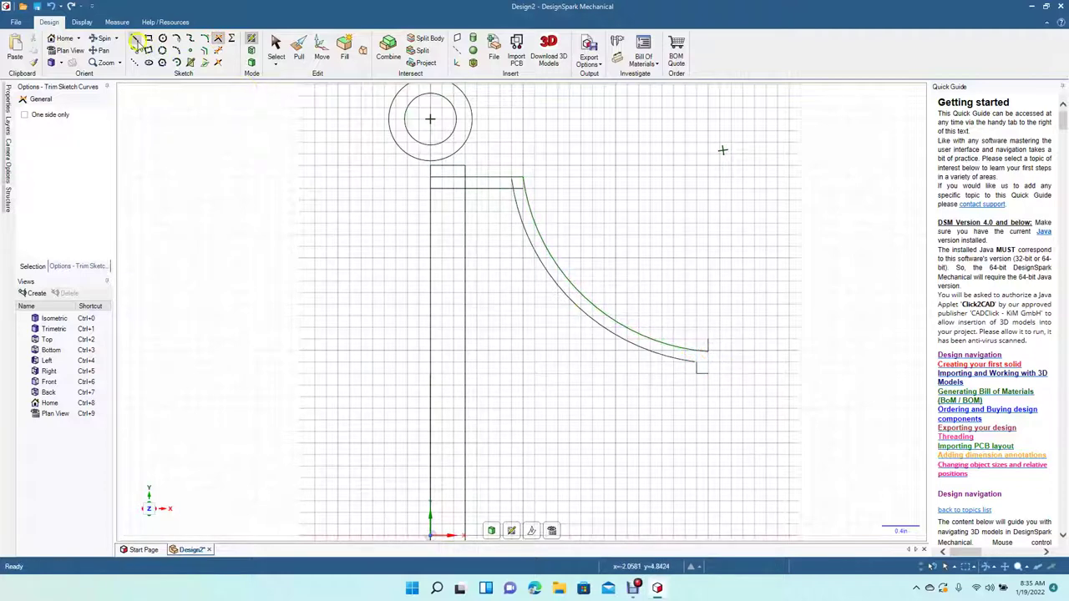
pyautogui.click(709, 351)
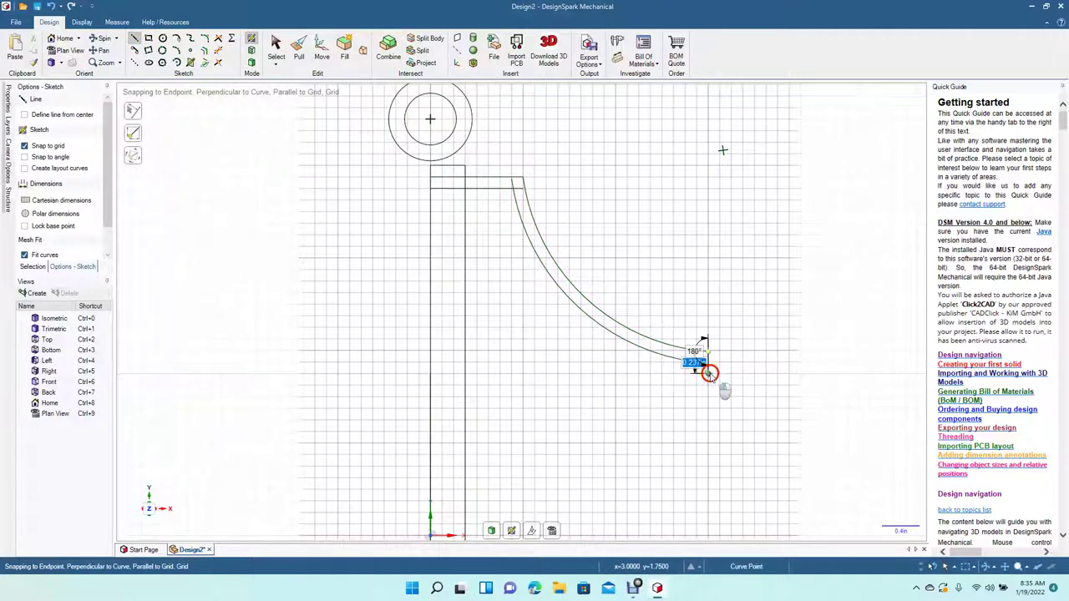
pyautogui.click(709, 373)
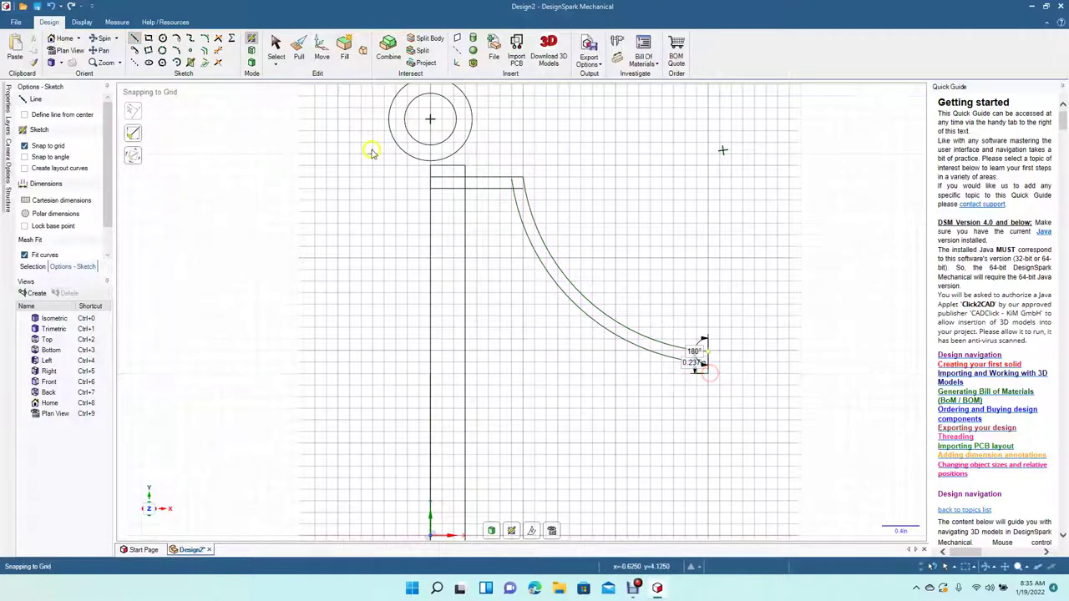
pyautogui.click(279, 49)
# Step: Trim the leftover stubs at the roof's lower end and top corner
pyautogui.click(219, 53)
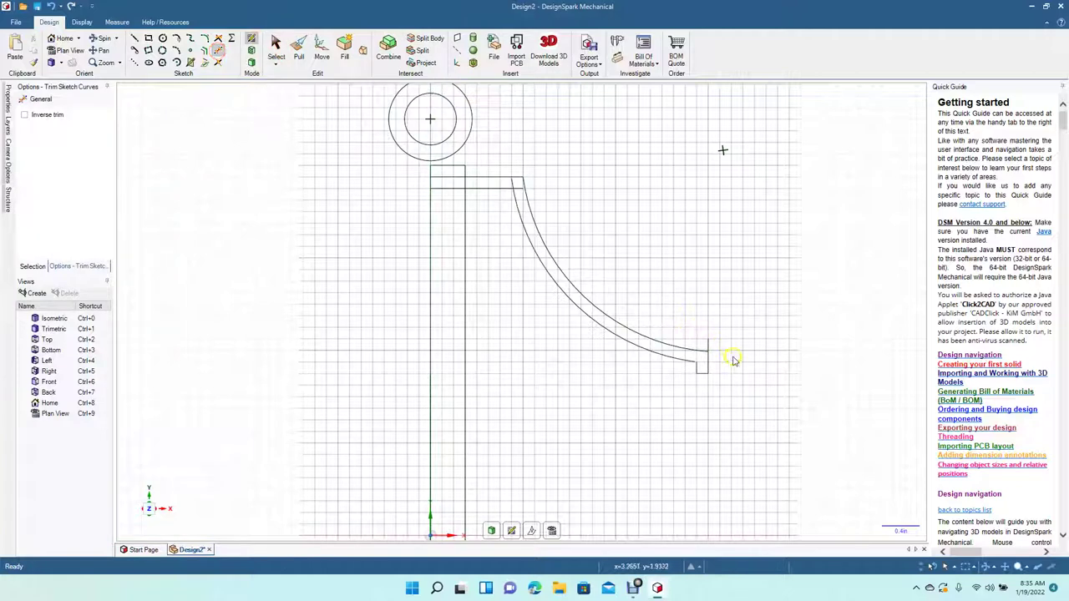
pyautogui.click(707, 345)
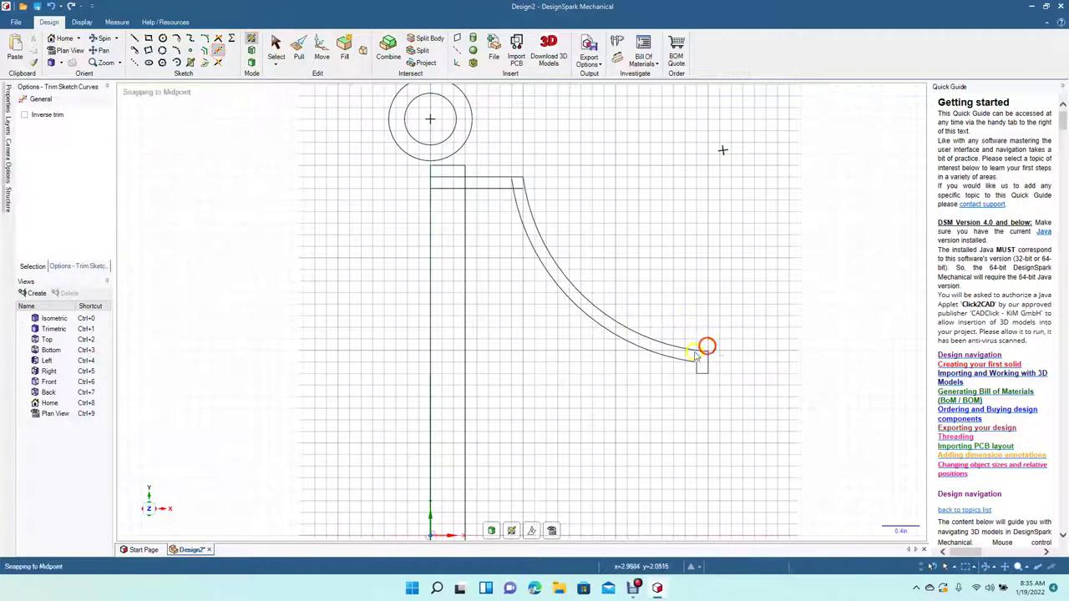
pyautogui.click(518, 190)
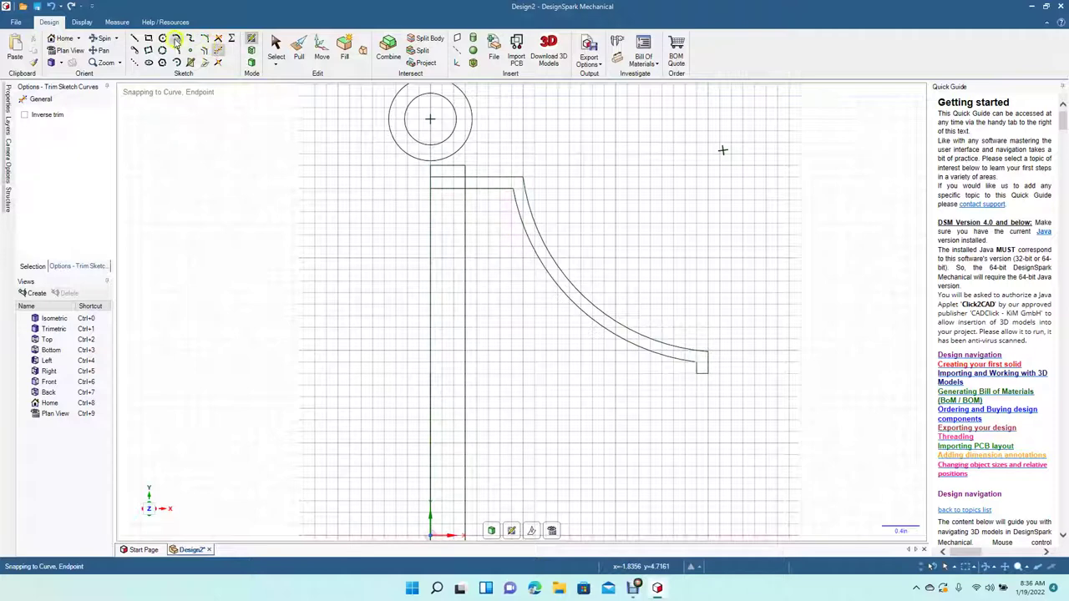
# Step: Round the corner where the collar line meets the roof arc
pyautogui.click(204, 38)
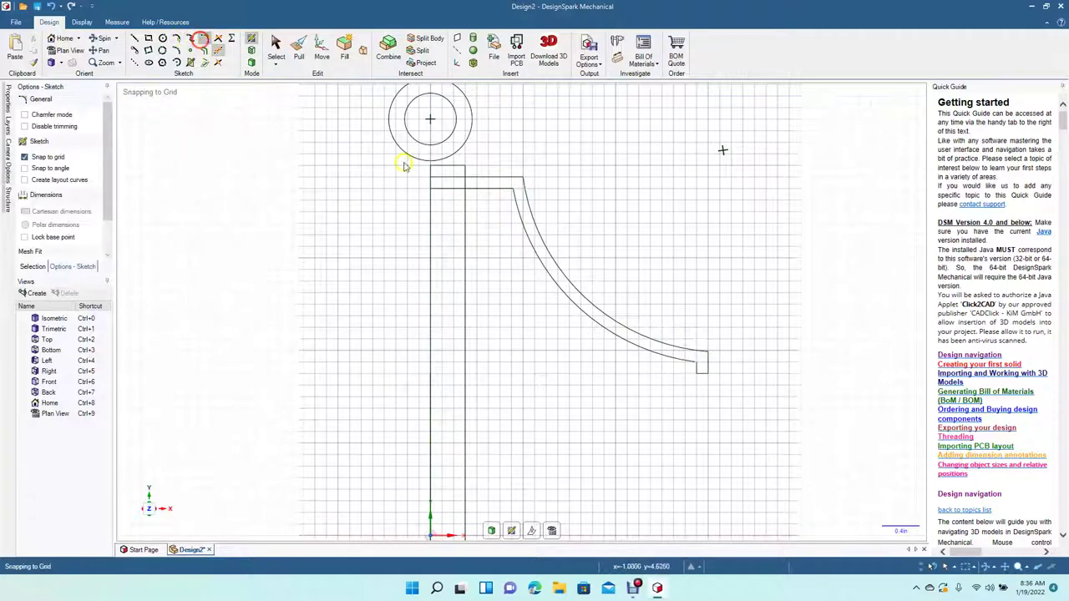
pyautogui.click(499, 191)
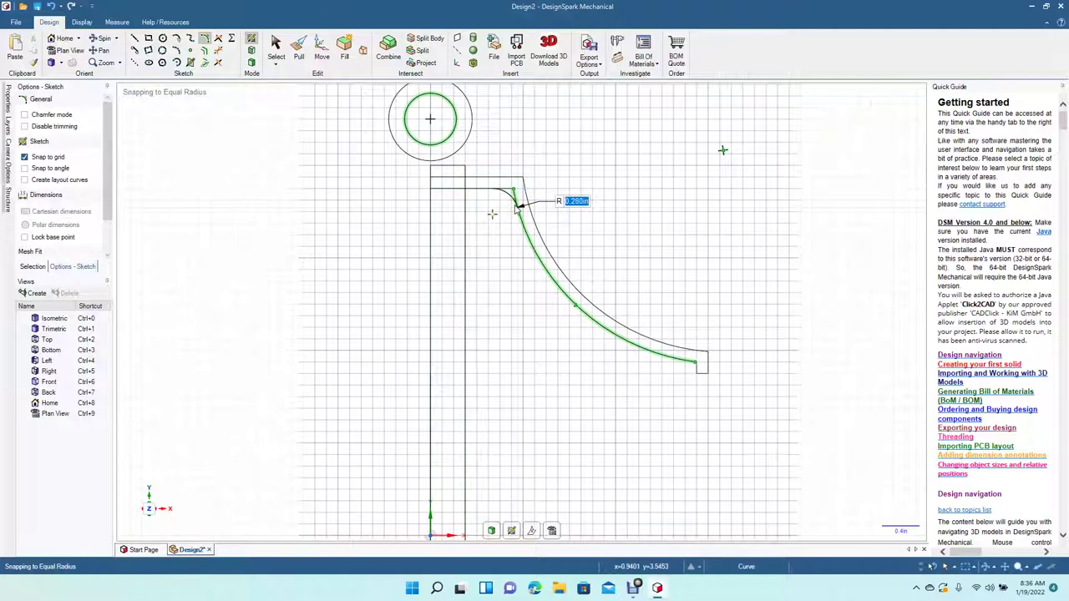
pyautogui.click(516, 206)
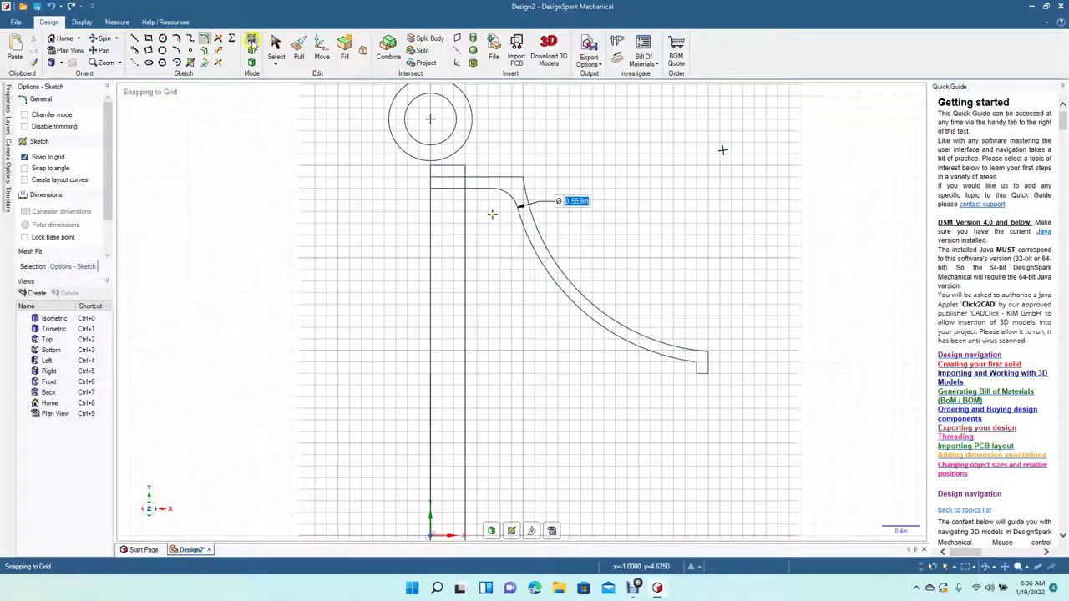
pyautogui.click(274, 44)
pyautogui.click(531, 315)
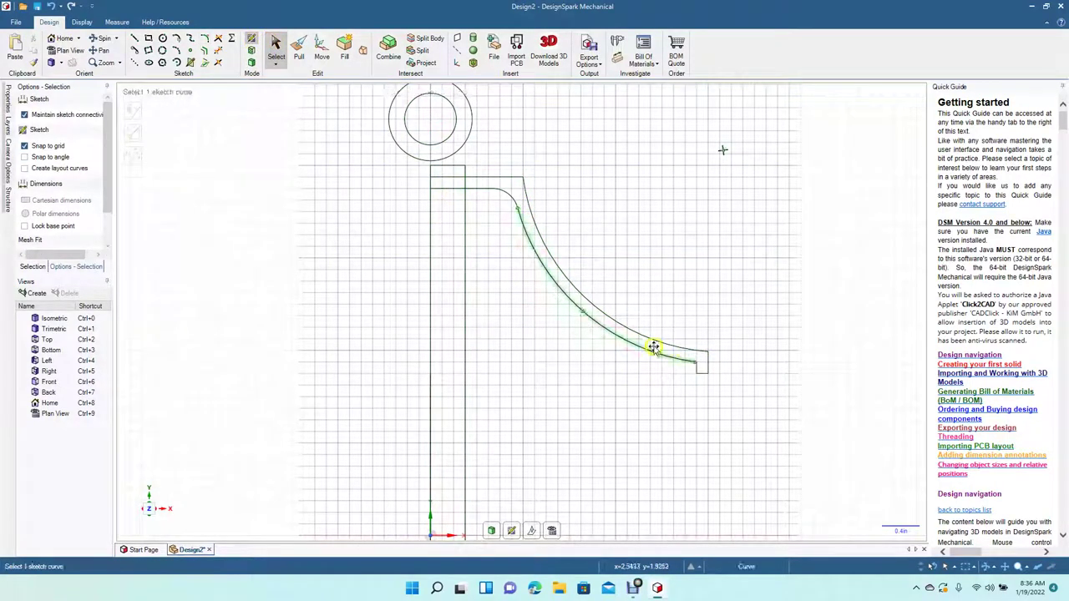
# Step: Trim away the excess part of the inner roof arc
pyautogui.click(218, 40)
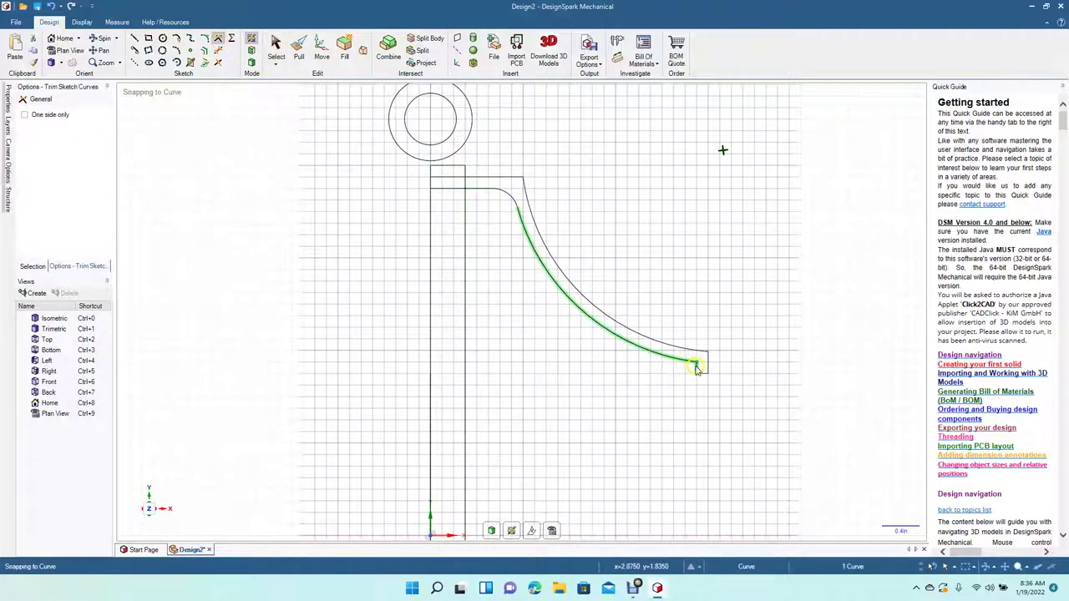
pyautogui.click(692, 366)
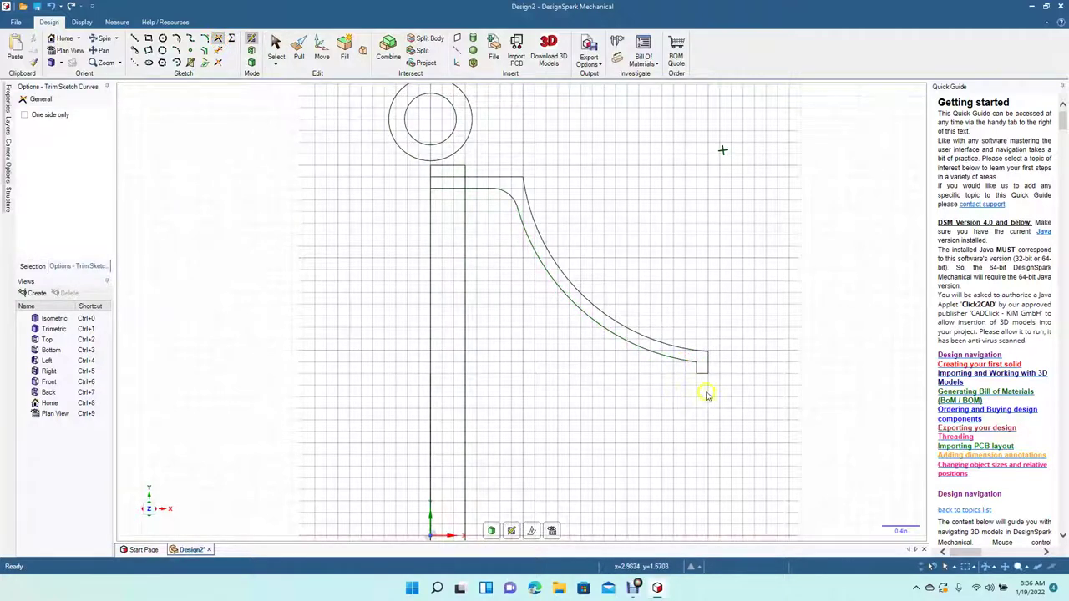
pyautogui.scroll(3, 661, 415)
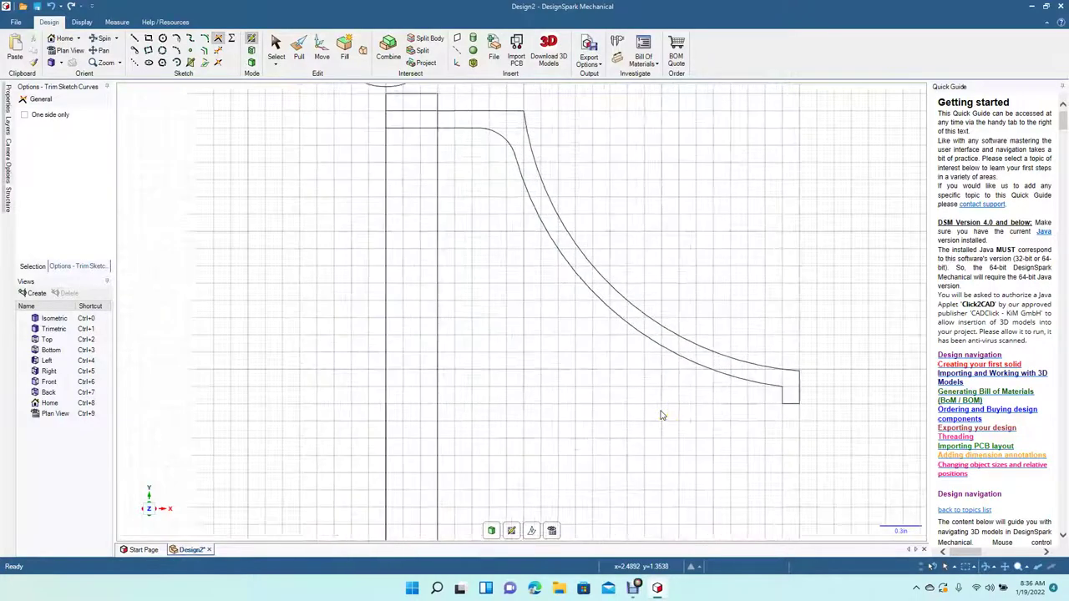
# Step: Fillet the sharp outer corner at the roof tip with an R 0.071in sketch fillet
pyautogui.click(98, 50)
pyautogui.moveTo(492, 363)
pyautogui.mouseDown()
pyautogui.moveTo(472, 417)
pyautogui.moveTo(373, 396)
pyautogui.mouseUp()
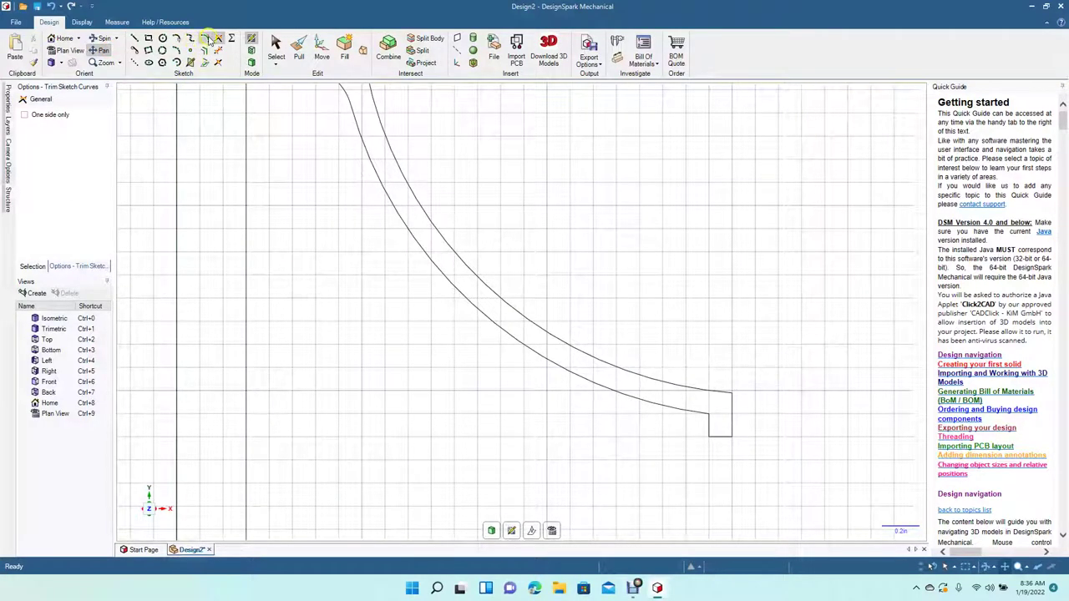
pyautogui.click(204, 38)
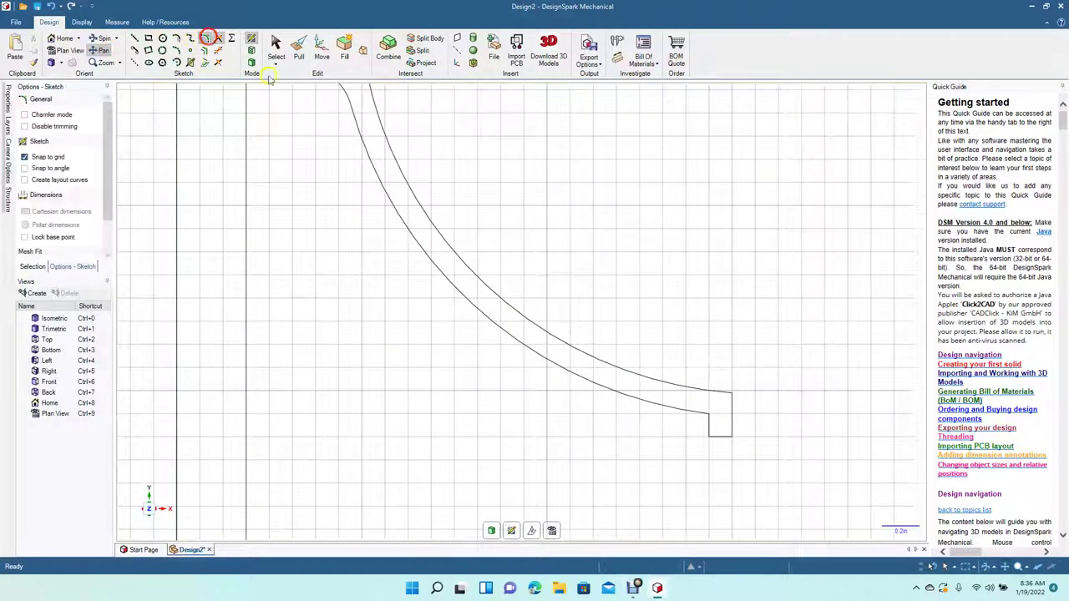
pyautogui.click(718, 393)
pyautogui.click(732, 409)
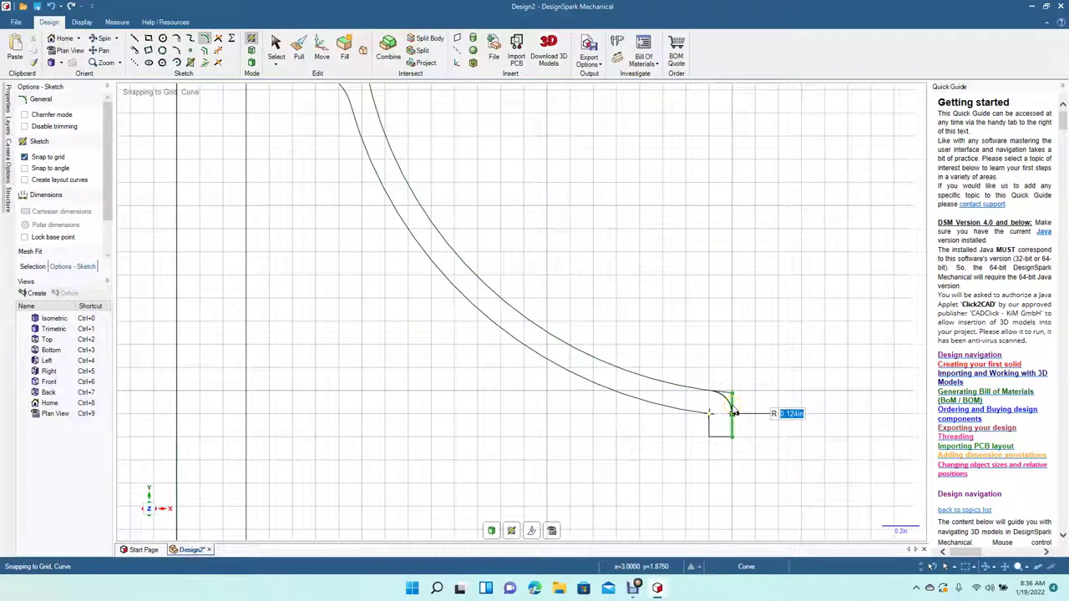
pyautogui.press('Escape')
pyautogui.click(733, 408)
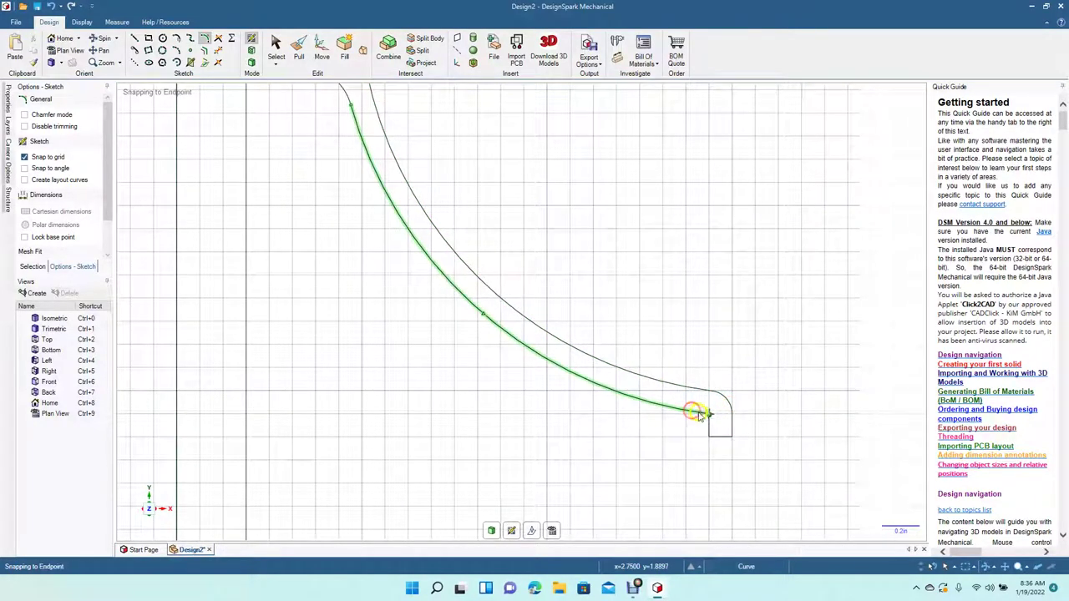
pyautogui.click(706, 414)
pyautogui.click(707, 423)
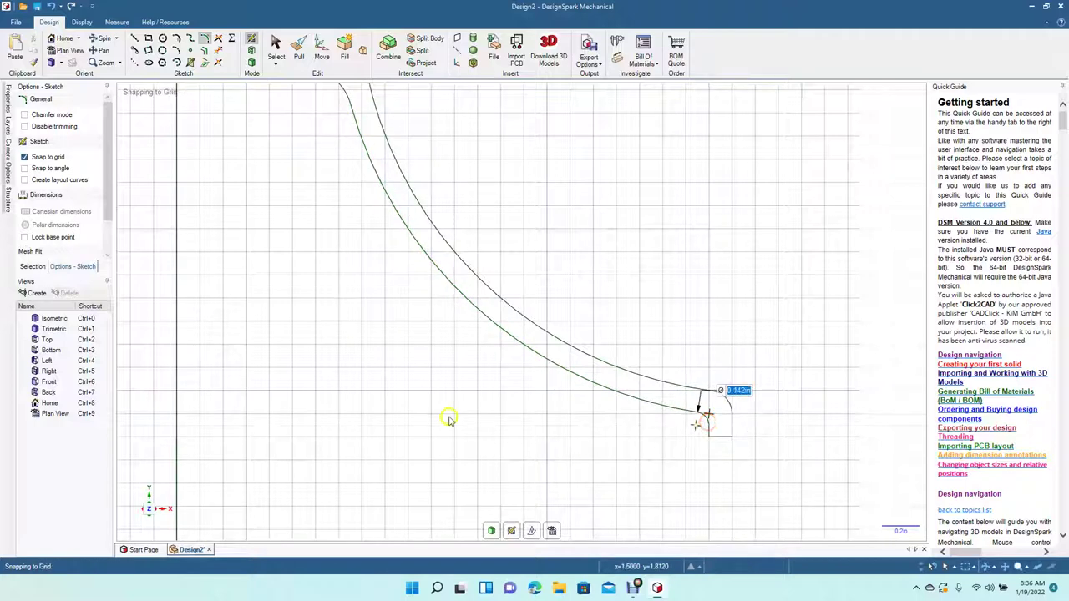
pyautogui.click(276, 46)
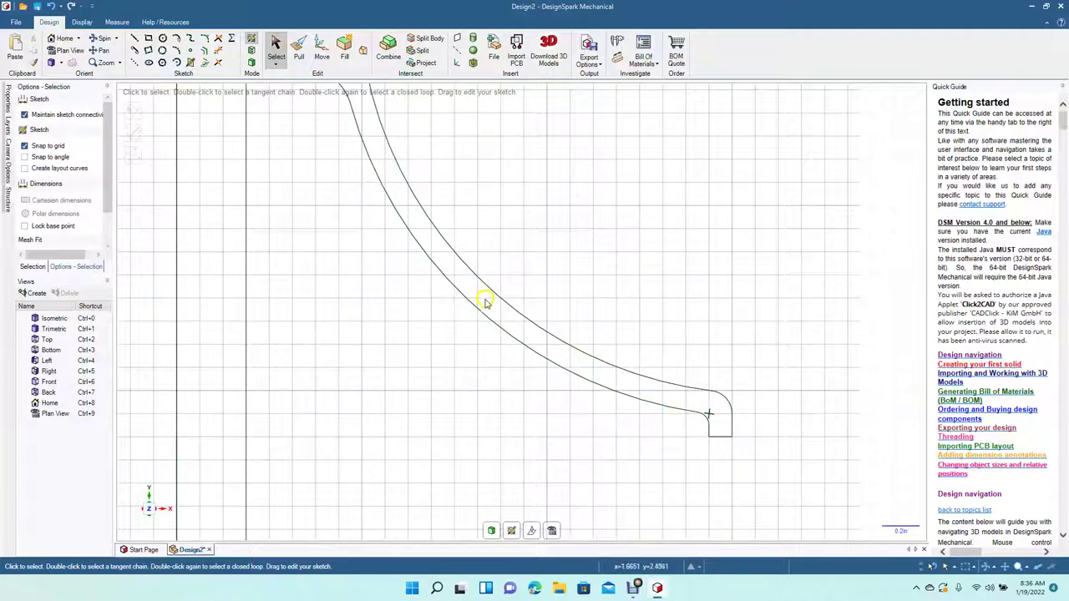
pyautogui.scroll(-4, 472, 336)
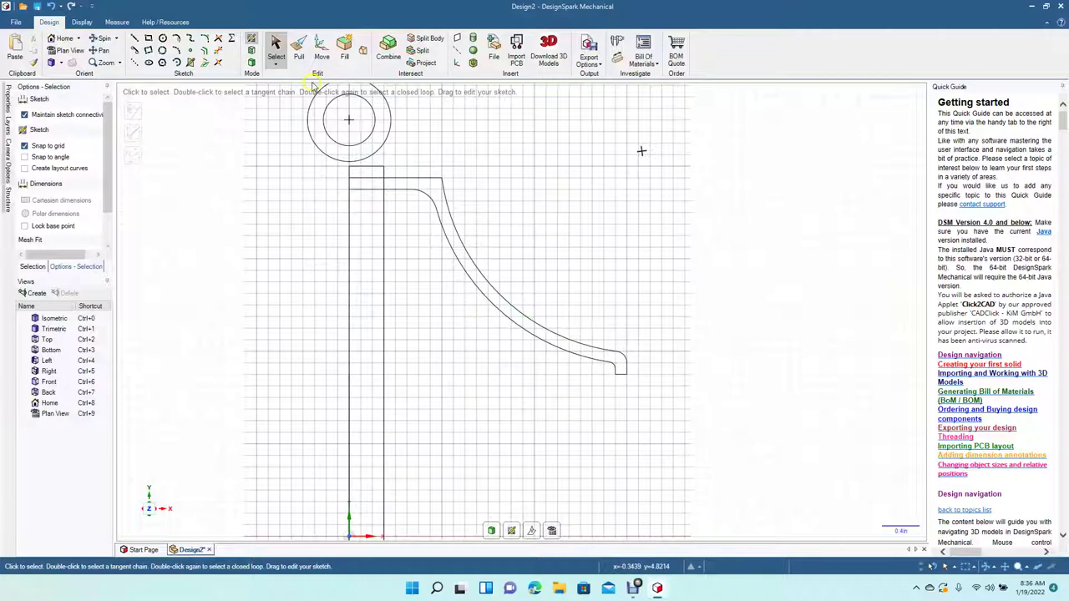
# Step: Draw a 0.125in line across the top of the bowl's side wall to close it
pyautogui.click(275, 48)
pyautogui.scroll(-4, 488, 447)
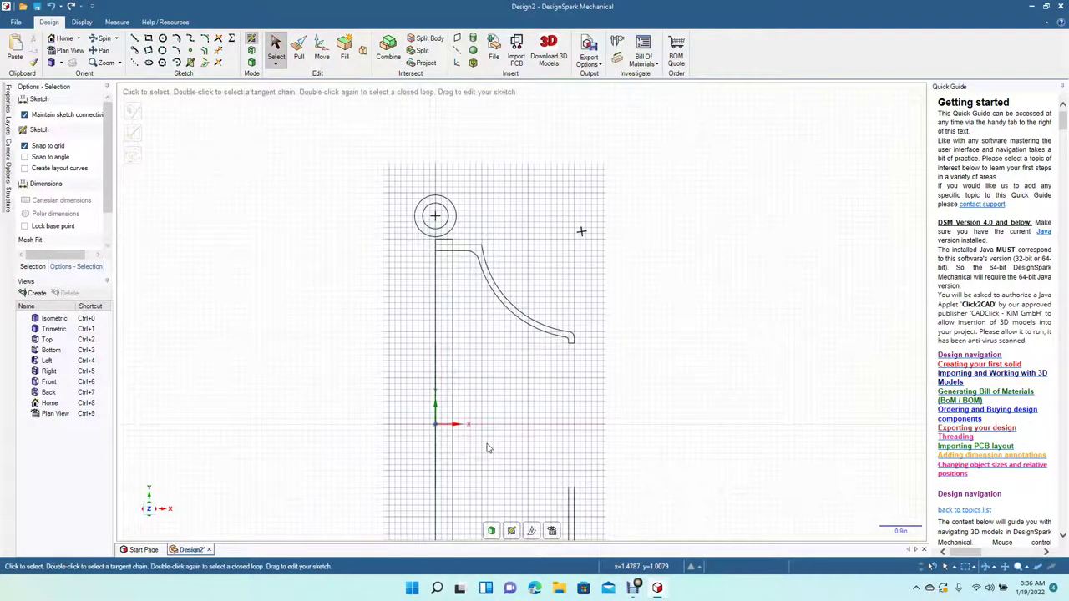
pyautogui.scroll(3, 488, 448)
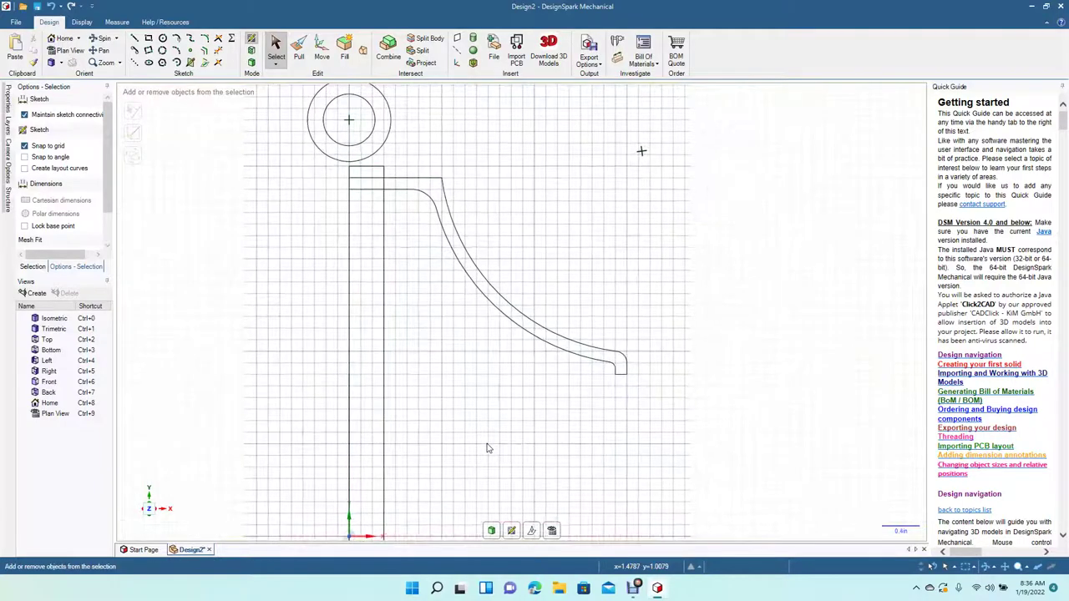
pyautogui.scroll(-2, 488, 449)
pyautogui.click(99, 50)
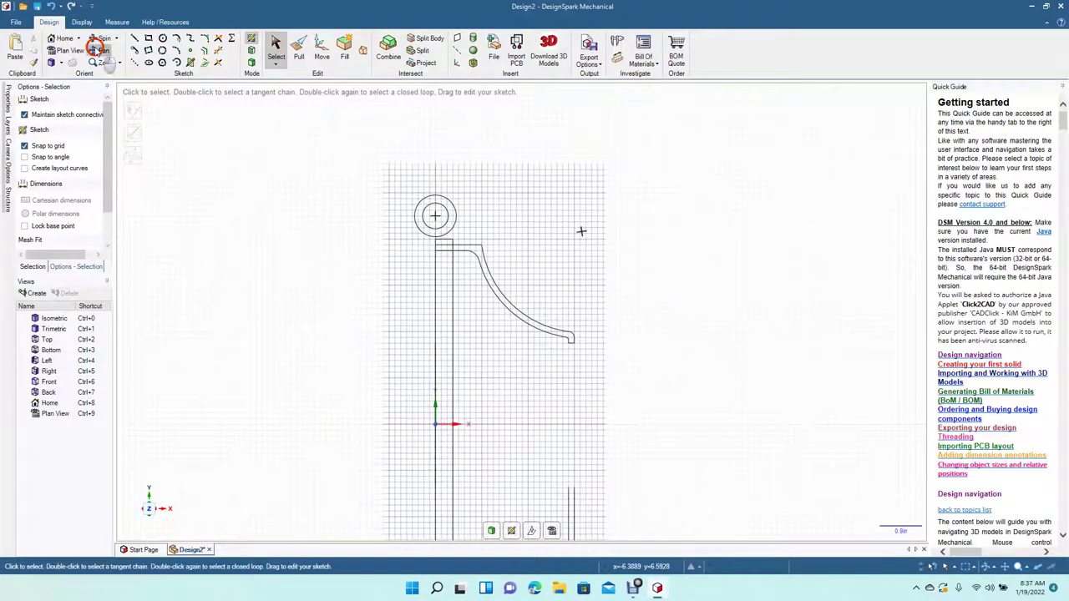
pyautogui.moveTo(384, 499); pyautogui.dragTo(382, 396)
pyautogui.scroll(4, 284, 284)
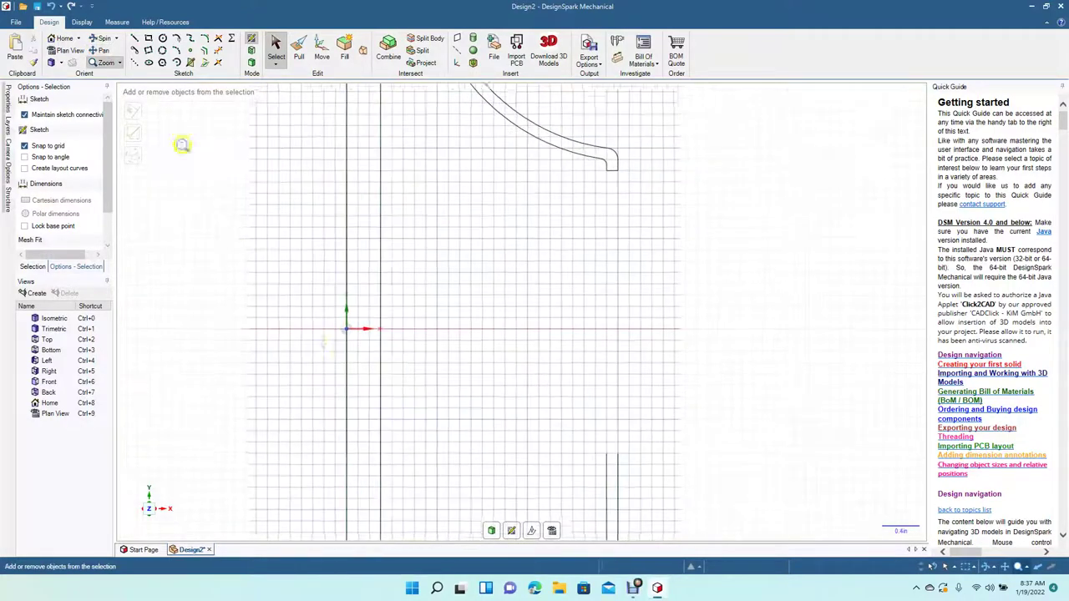
pyautogui.click(99, 50)
pyautogui.moveTo(186, 325); pyautogui.dragTo(264, 125)
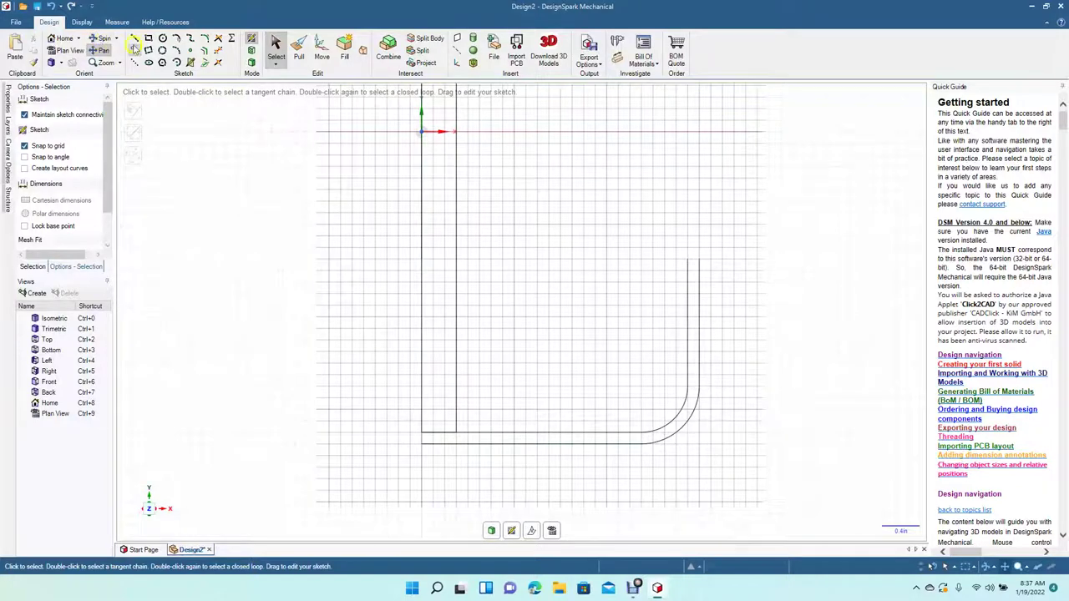
pyautogui.click(135, 39)
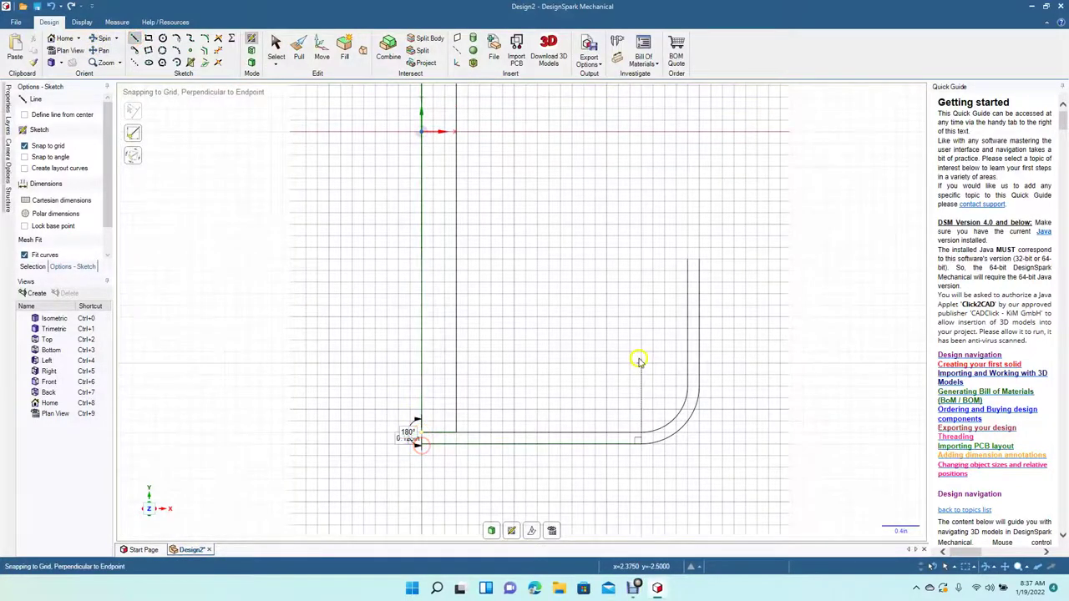
pyautogui.click(689, 264)
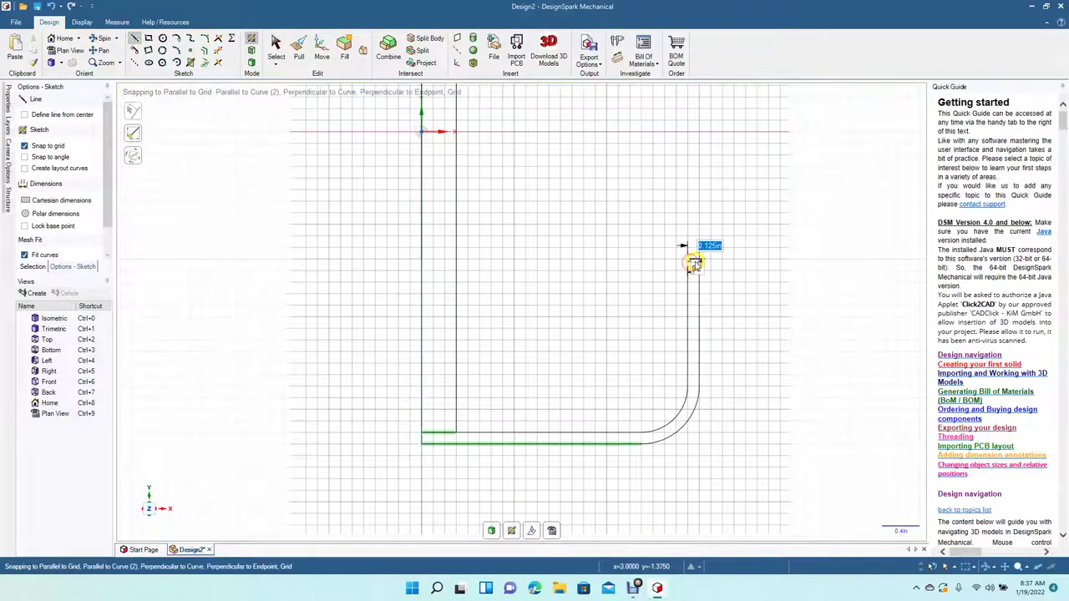
pyautogui.click(698, 264)
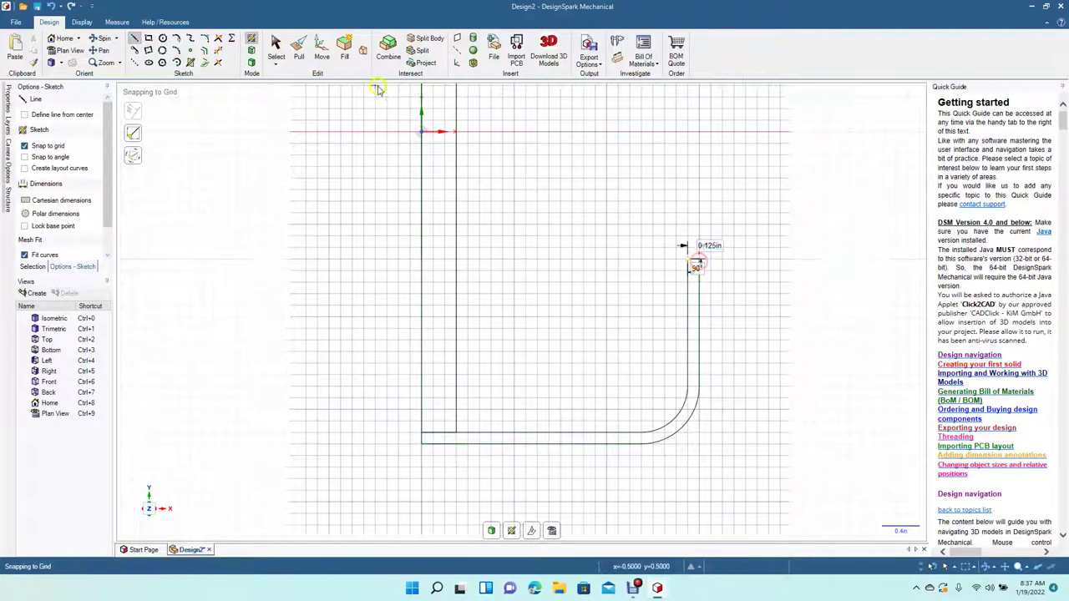
pyautogui.click(276, 50)
pyautogui.scroll(5, 581, 282)
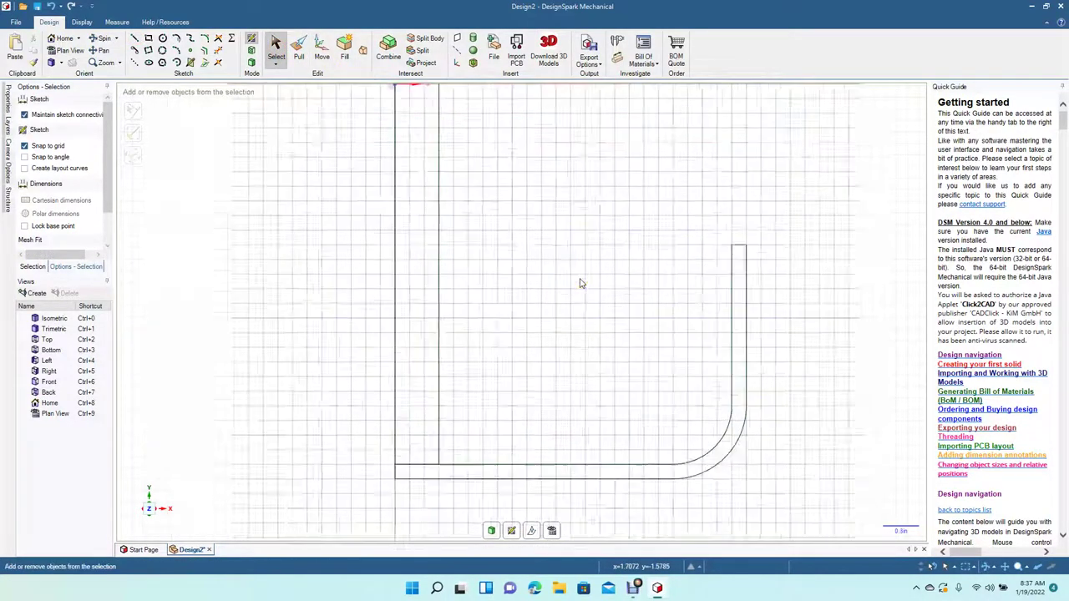
# Step: Fillet both top corners of the bowl wall at R 0.063in, forming a full round end
pyautogui.click(204, 38)
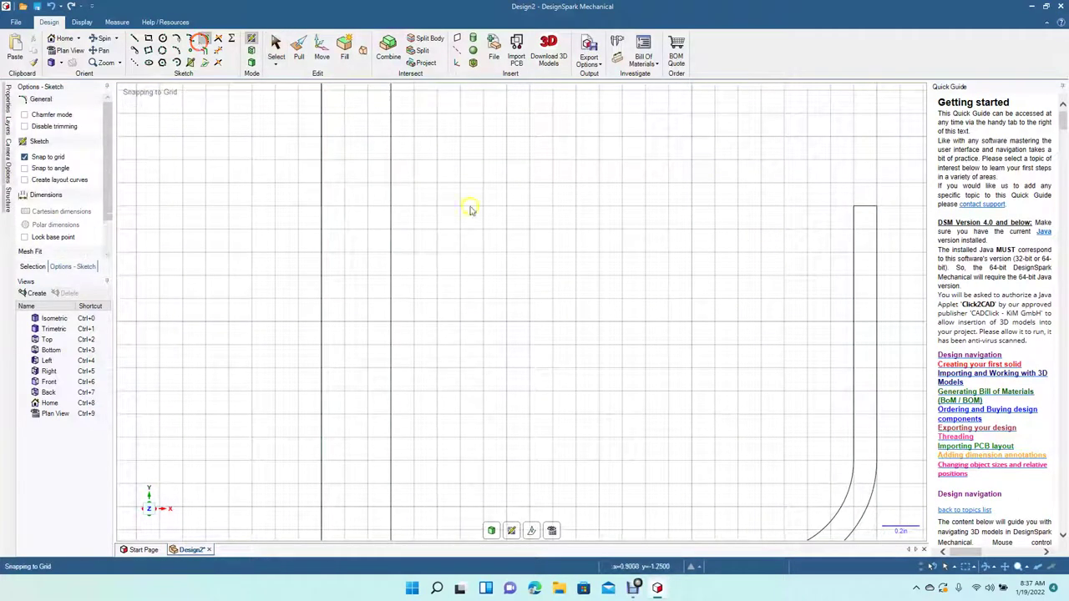
pyautogui.click(862, 209)
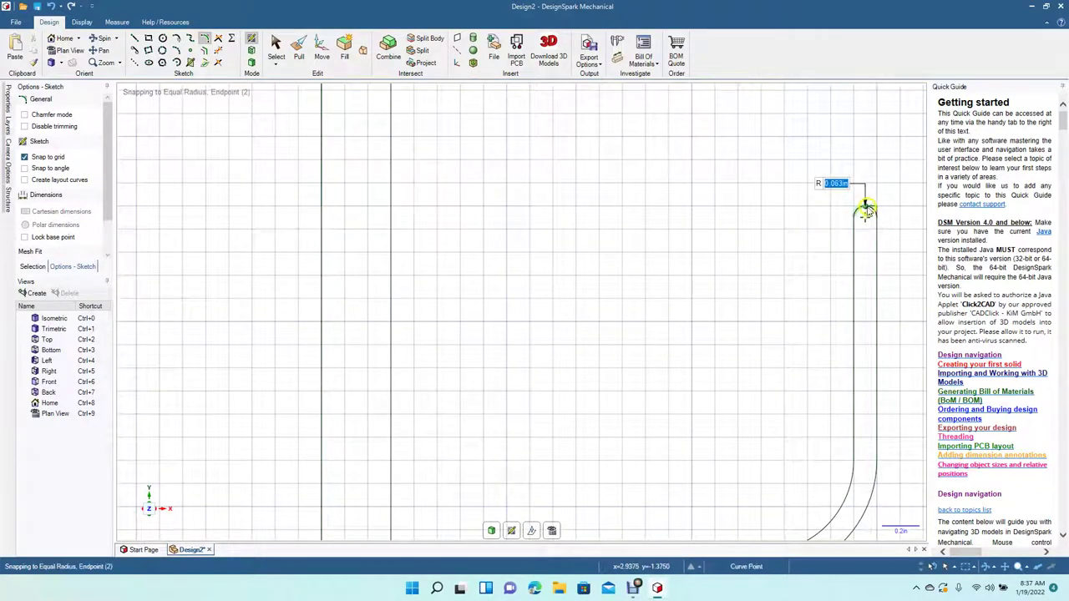
pyautogui.click(866, 213)
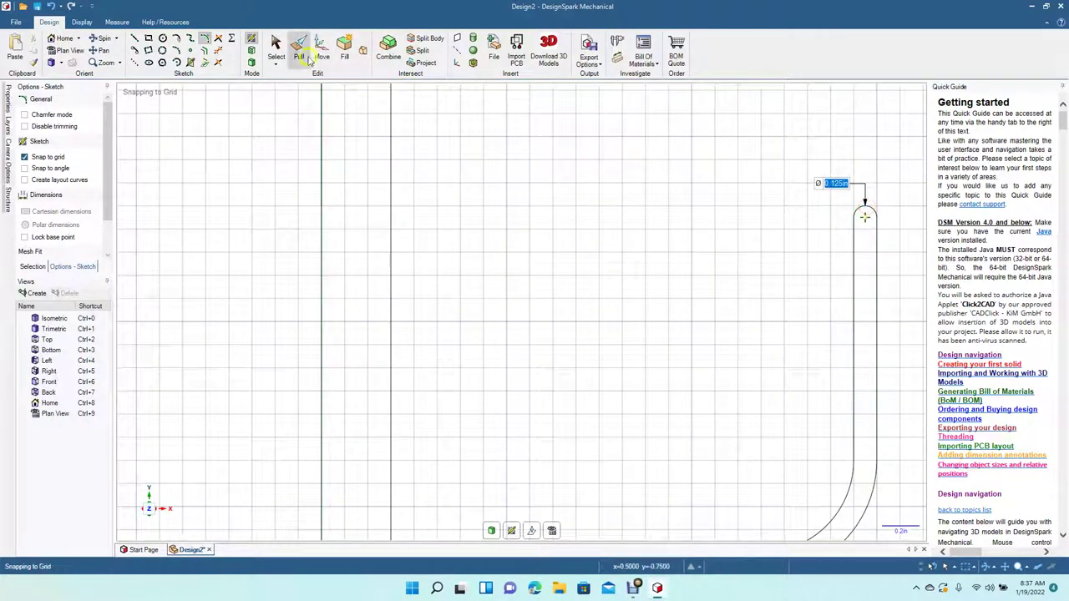
pyautogui.click(274, 46)
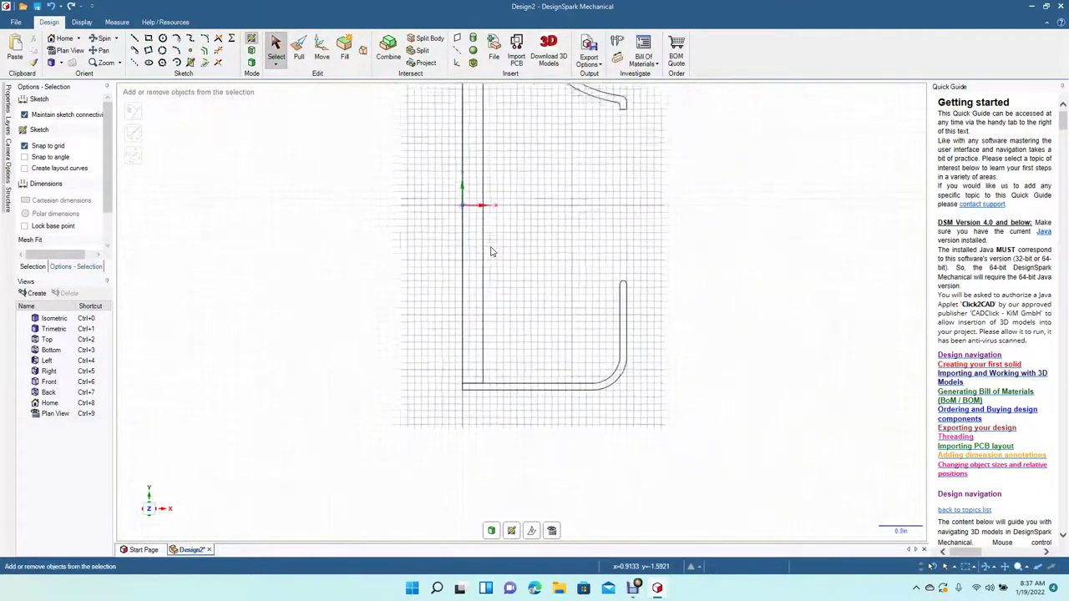
pyautogui.click(100, 49)
# Step: Revolve the L-shaped bowl face a full turn around the post's edge into a solid bowl
pyautogui.moveTo(270, 183); pyautogui.dragTo(275, 280)
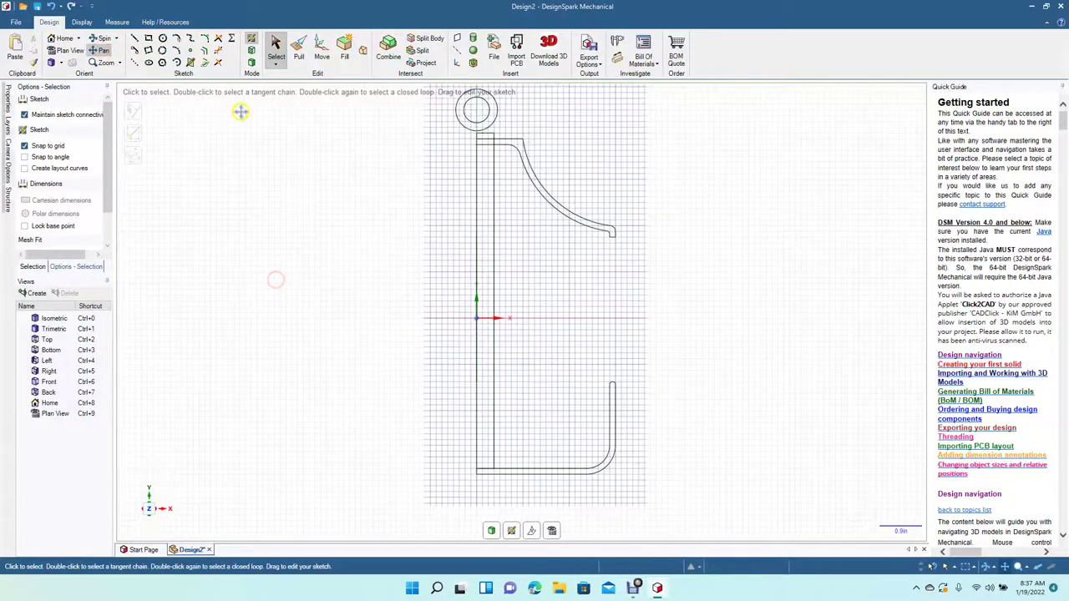
pyautogui.click(298, 52)
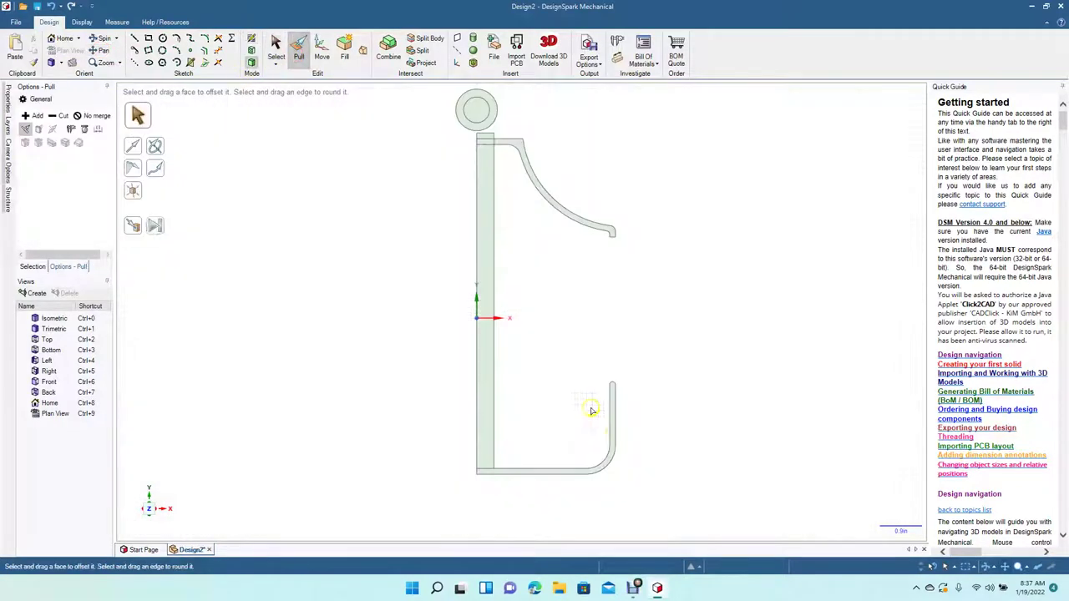
pyautogui.click(613, 435)
pyautogui.click(609, 454)
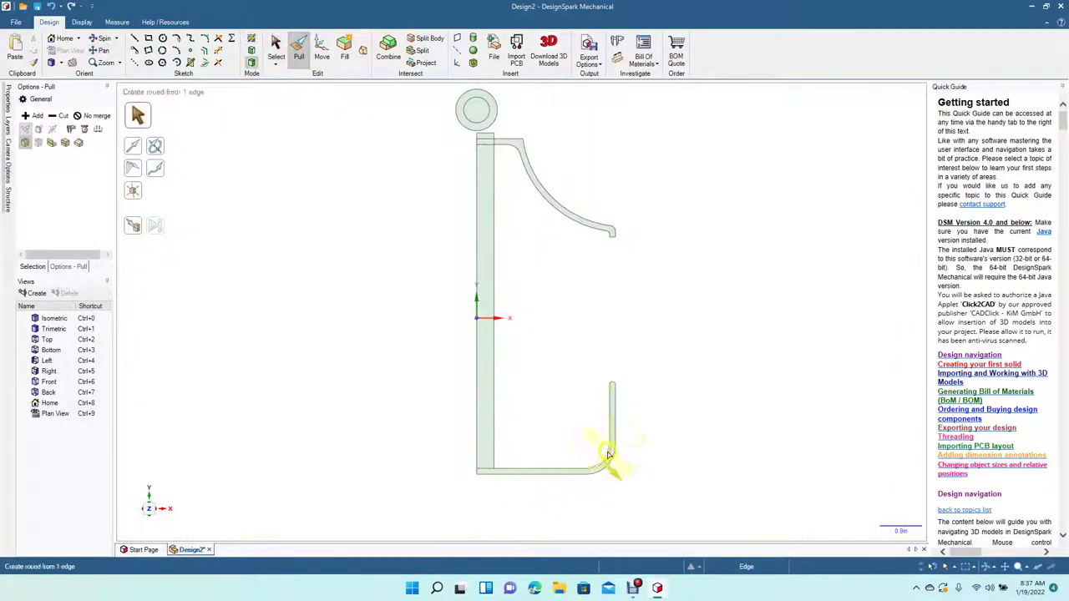
pyautogui.scroll(3, 609, 463)
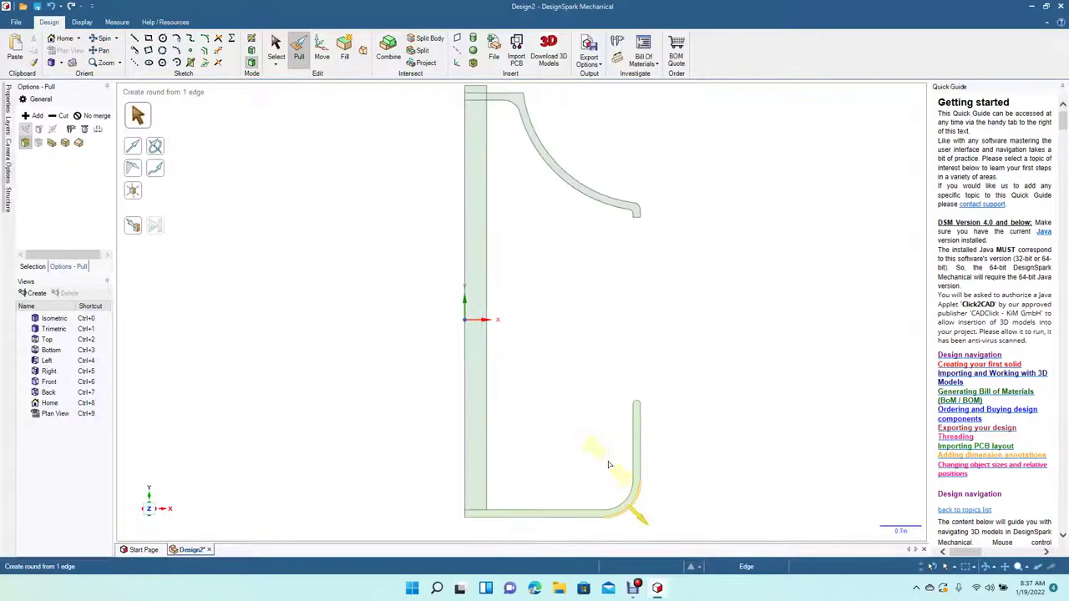
pyautogui.click(102, 49)
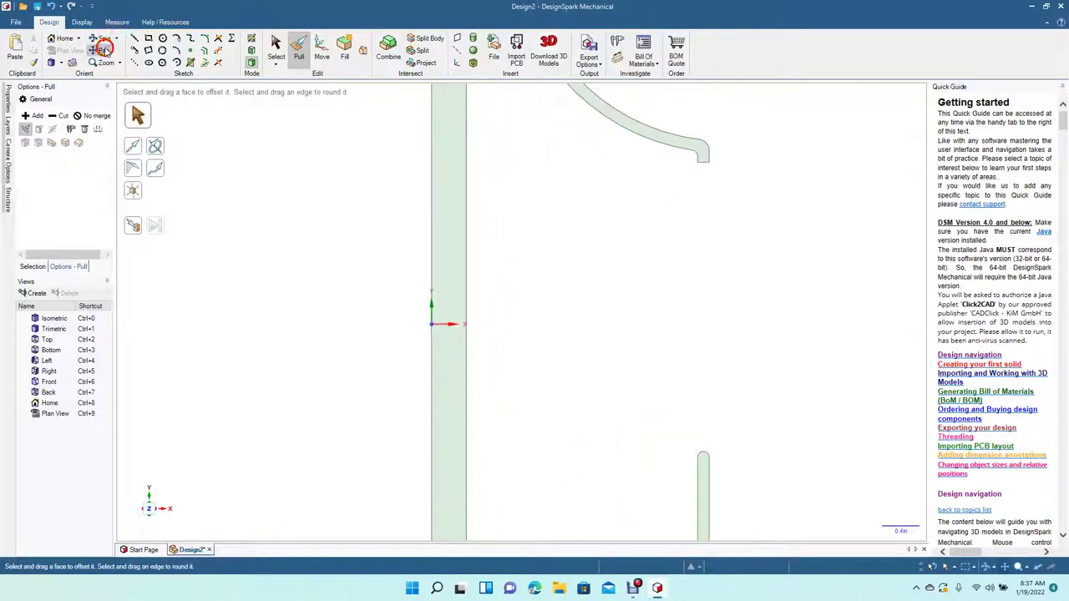
pyautogui.moveTo(264, 324); pyautogui.dragTo(259, 187)
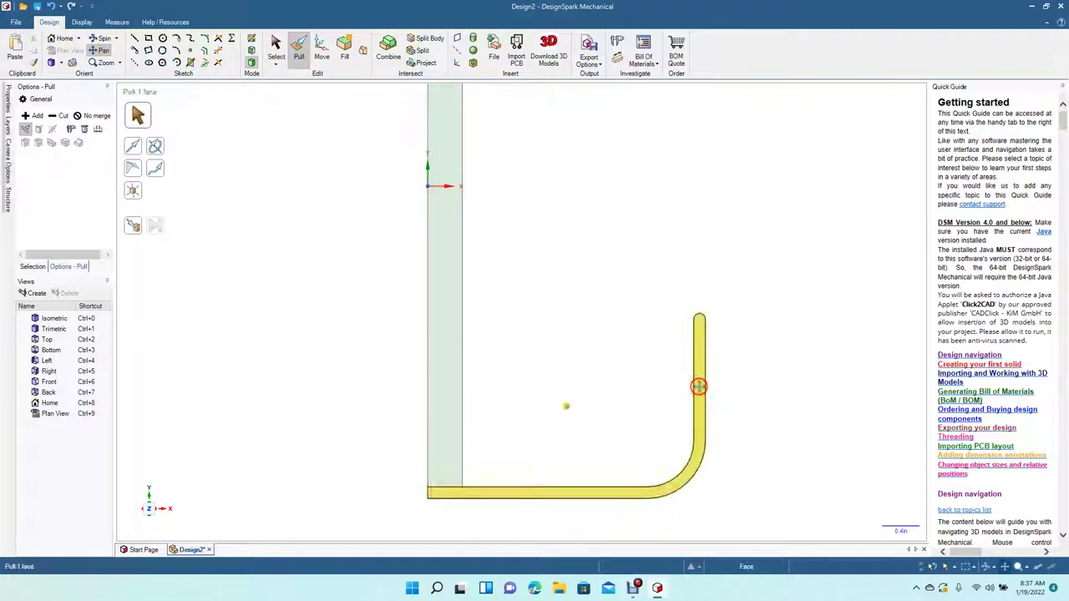
pyautogui.click(296, 47)
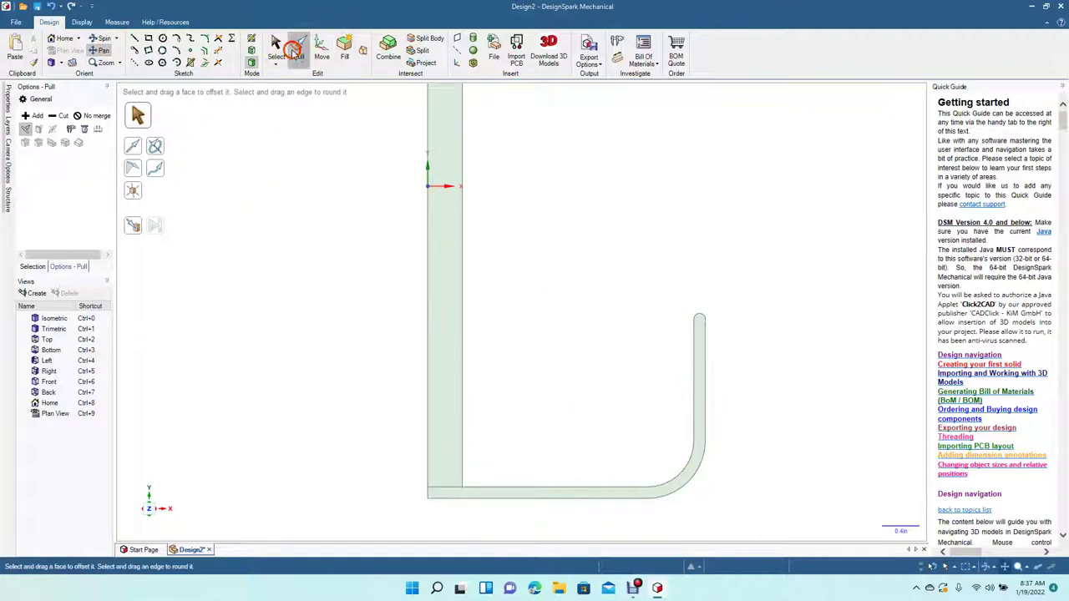
pyautogui.click(700, 393)
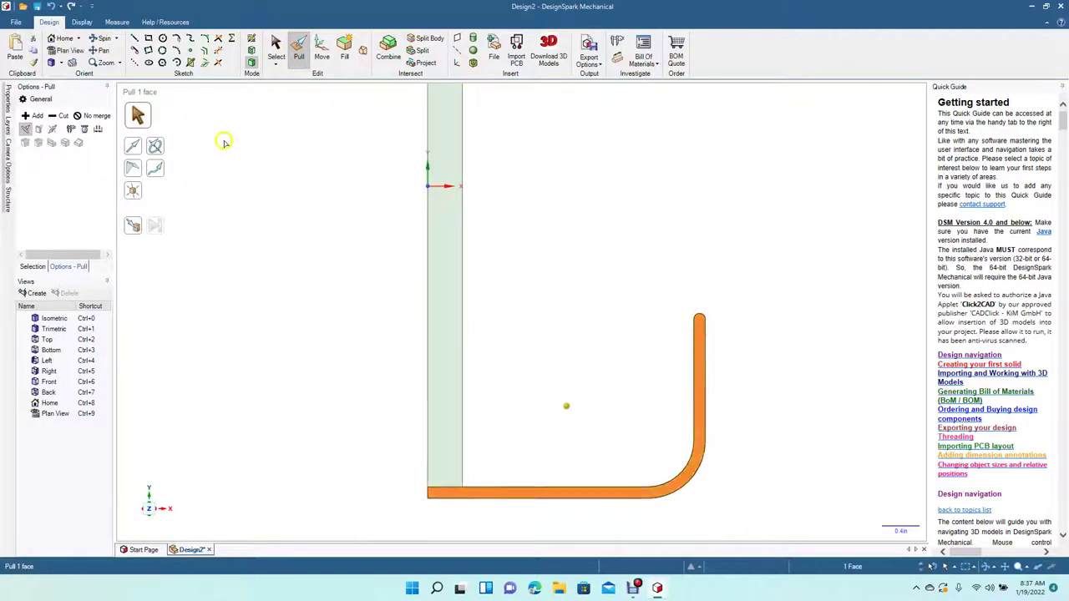
pyautogui.click(156, 147)
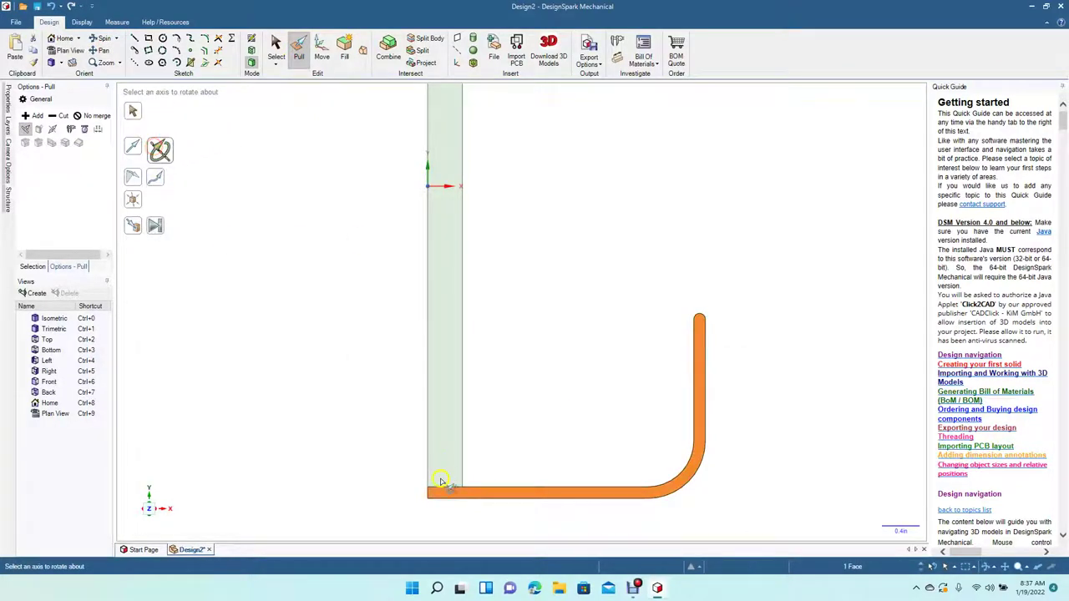
pyautogui.click(428, 493)
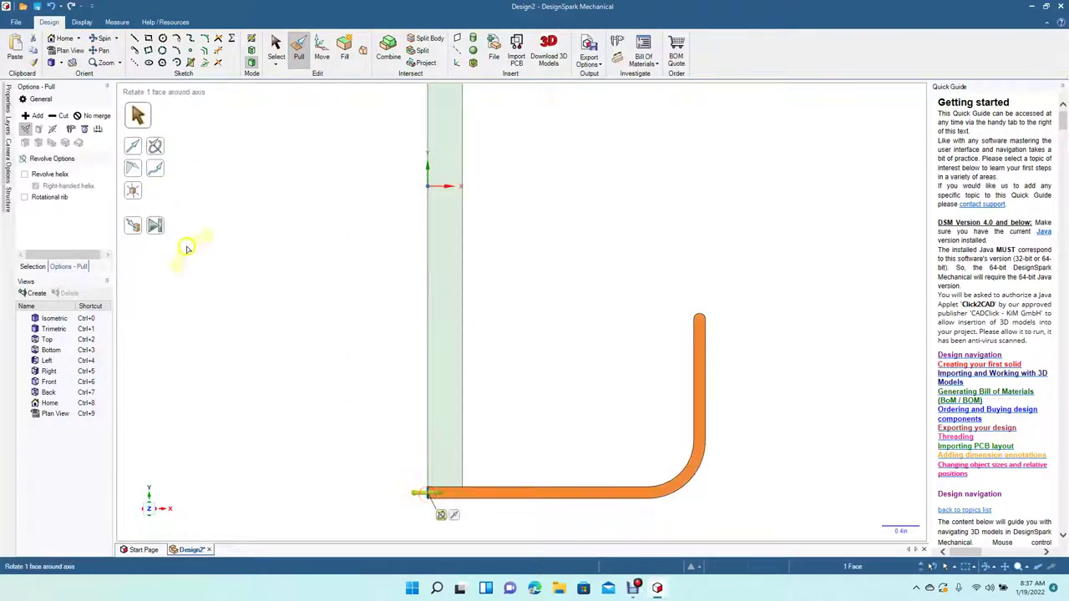
pyautogui.click(156, 226)
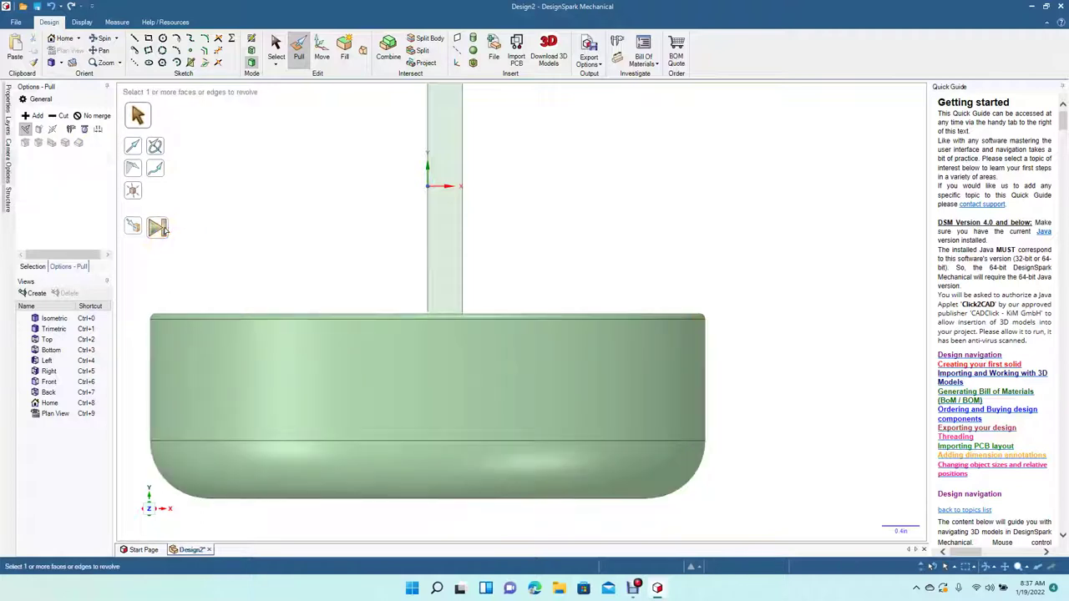
# Step: Revolve the rod's two flat faces a full turn around the rod edge into a round post
pyautogui.click(276, 48)
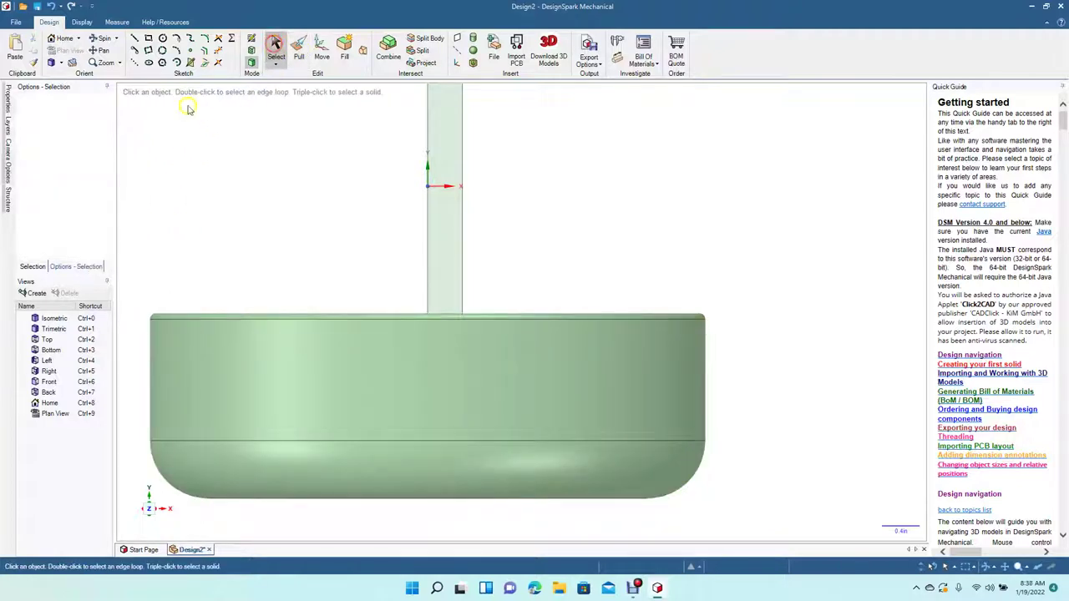
pyautogui.scroll(-5, 290, 155)
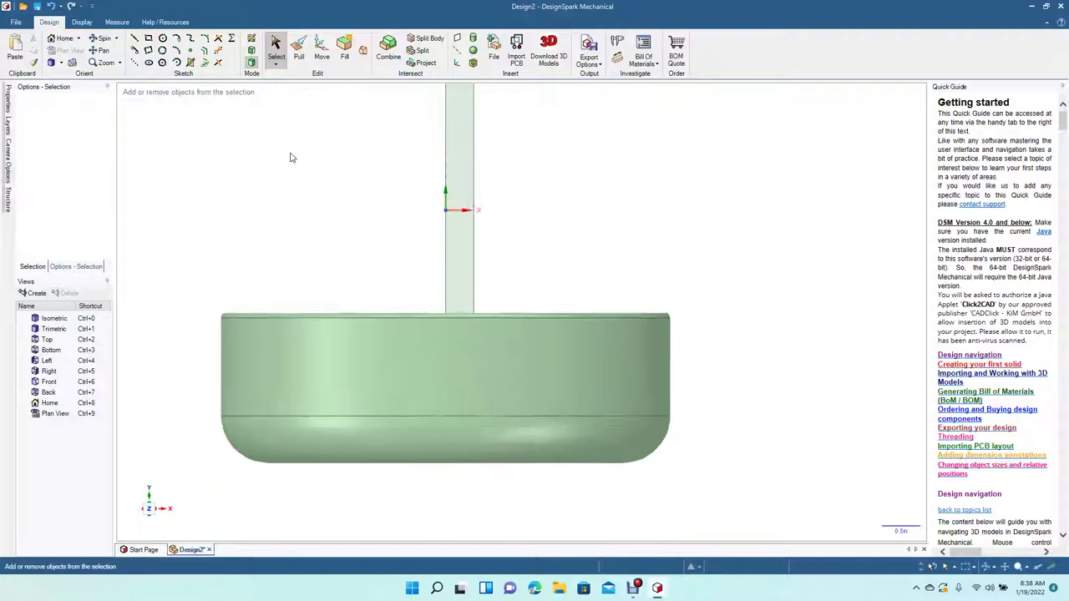
pyautogui.click(98, 39)
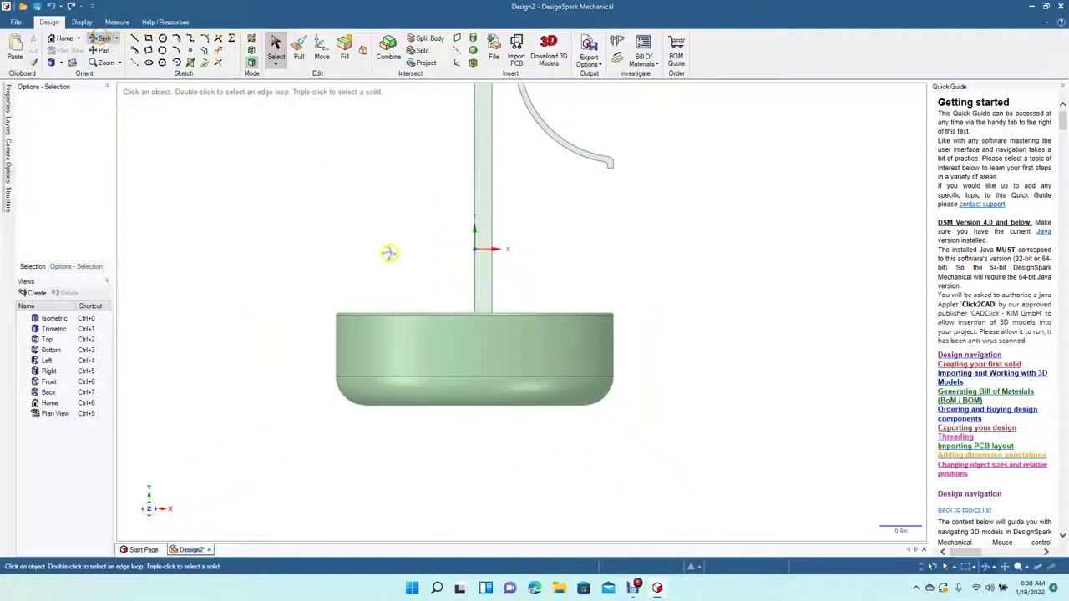
pyautogui.moveTo(387, 250); pyautogui.dragTo(387, 311)
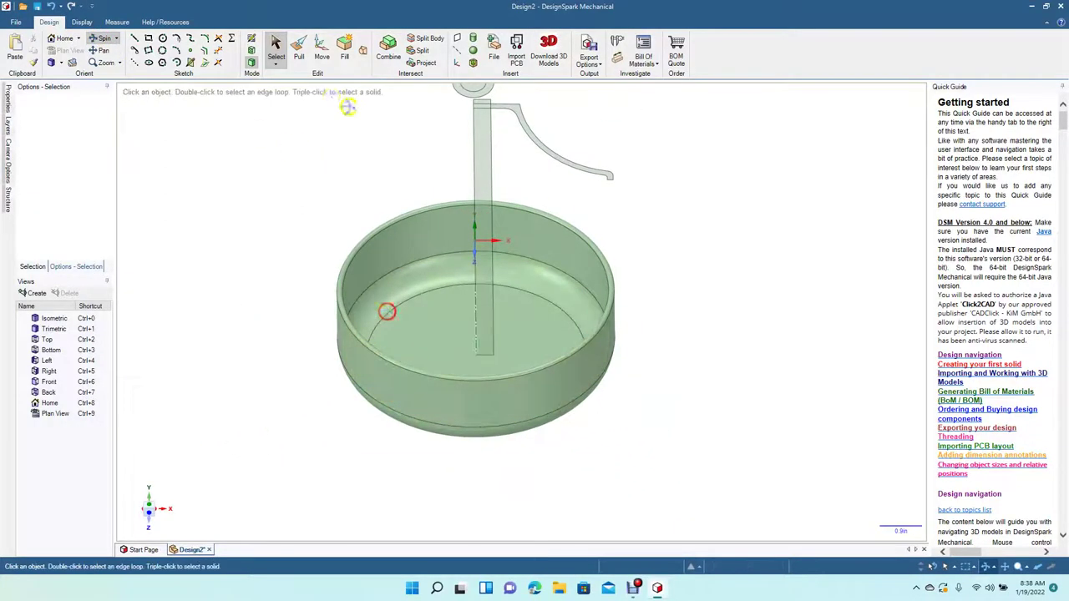
pyautogui.click(299, 52)
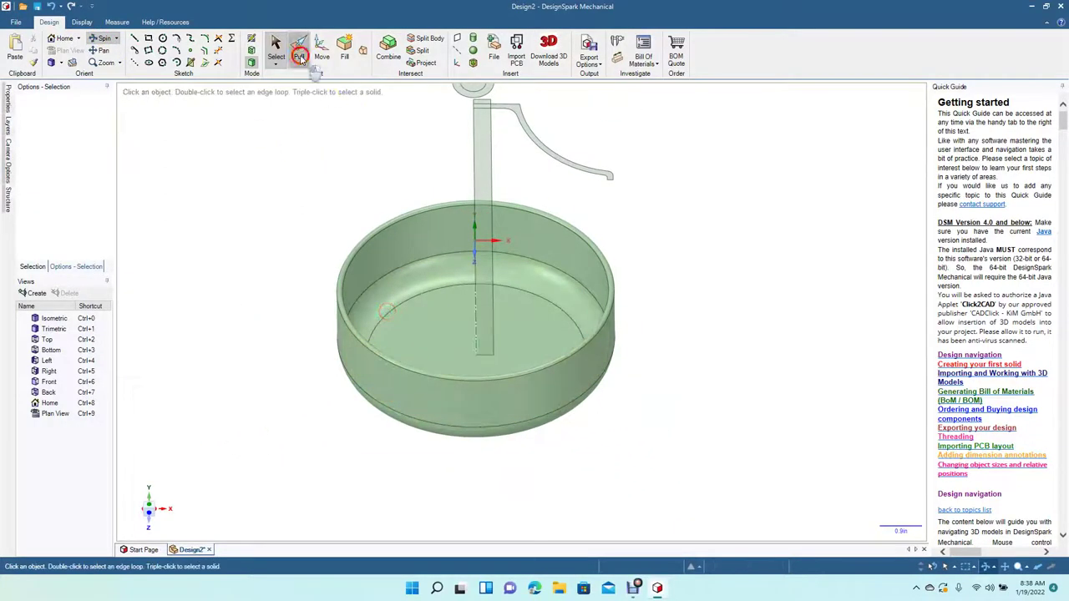
pyautogui.click(480, 164)
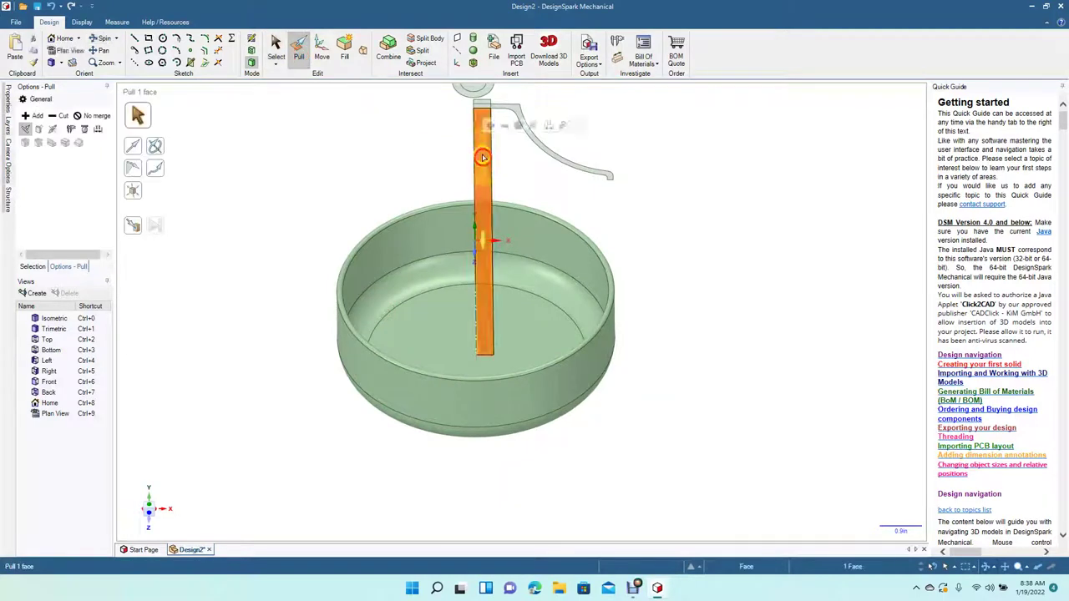
pyautogui.keyDown('ctrl'); pyautogui.click(482, 106); pyautogui.keyUp('ctrl')
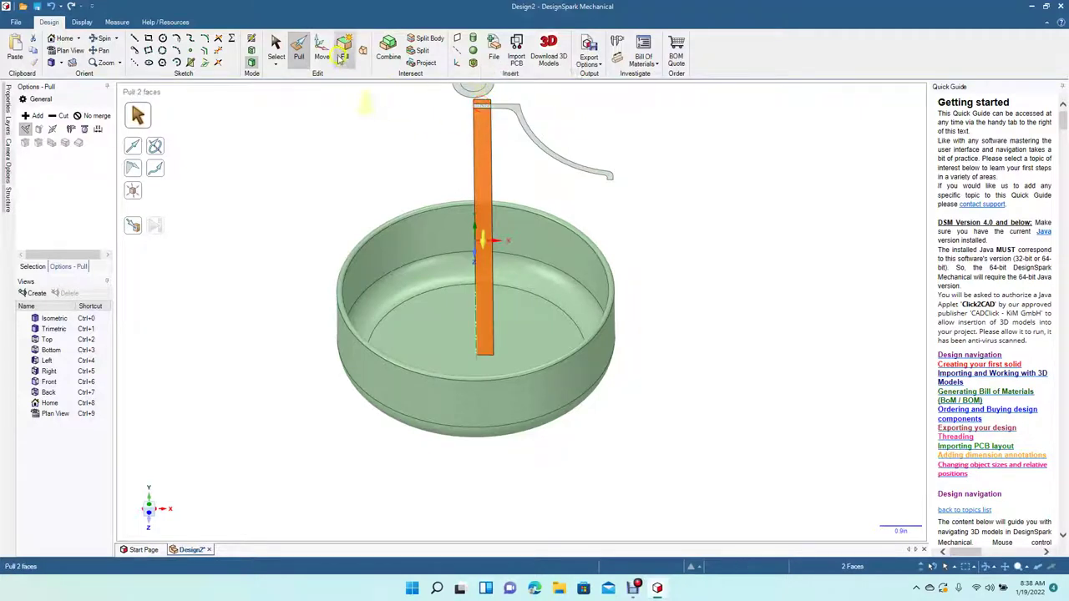
pyautogui.click(156, 148)
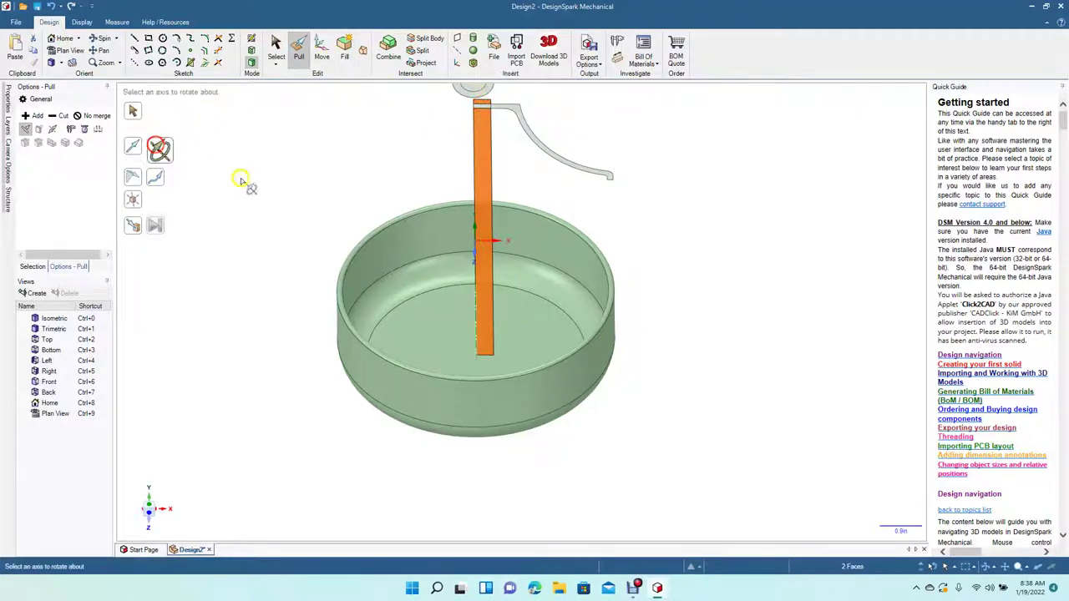
pyautogui.click(476, 285)
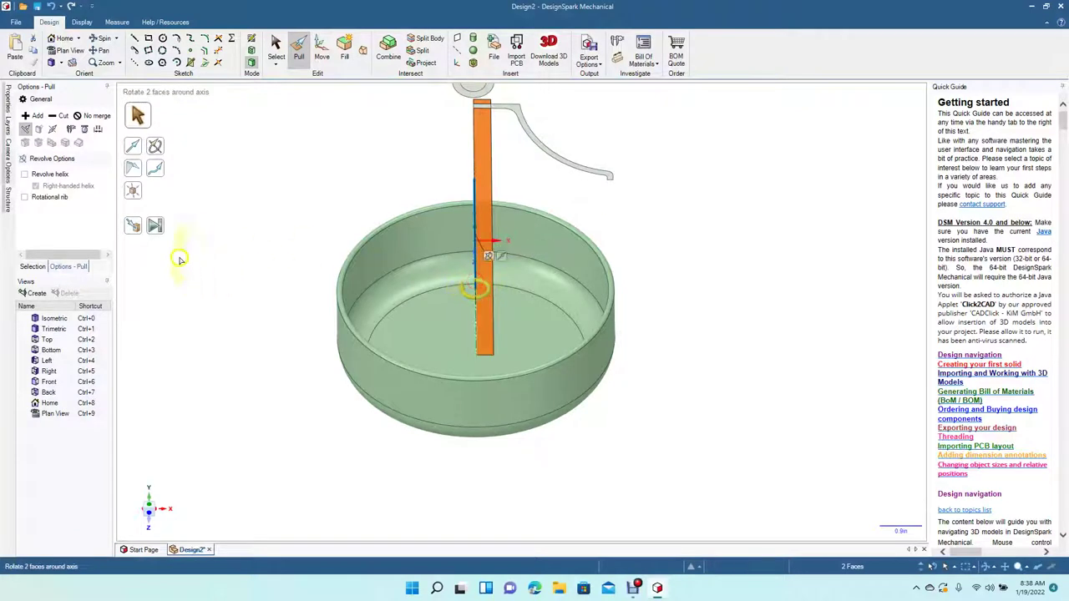
pyautogui.click(155, 229)
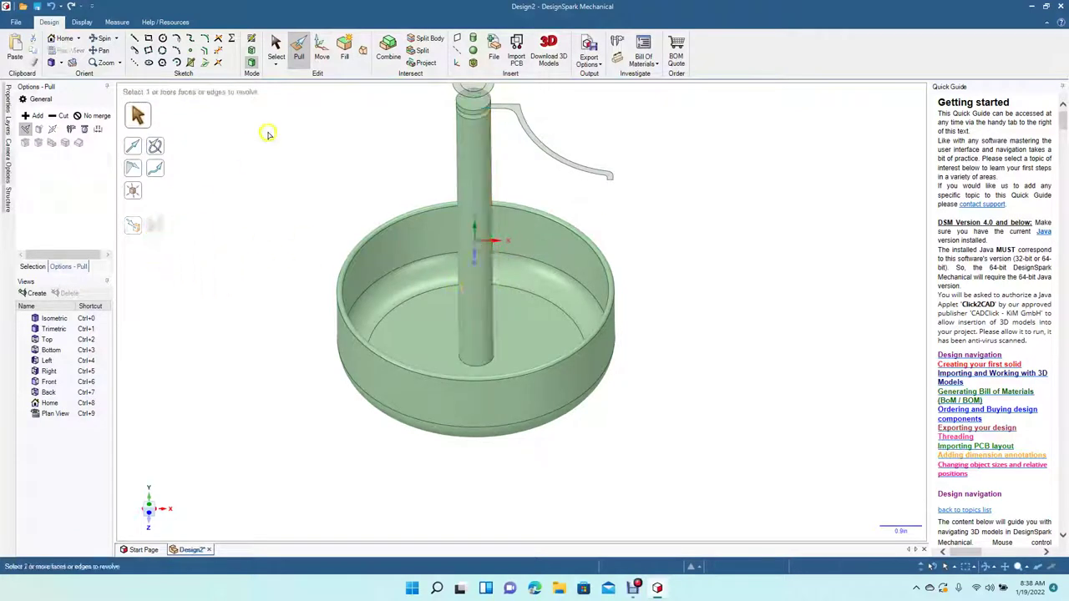
pyautogui.click(276, 52)
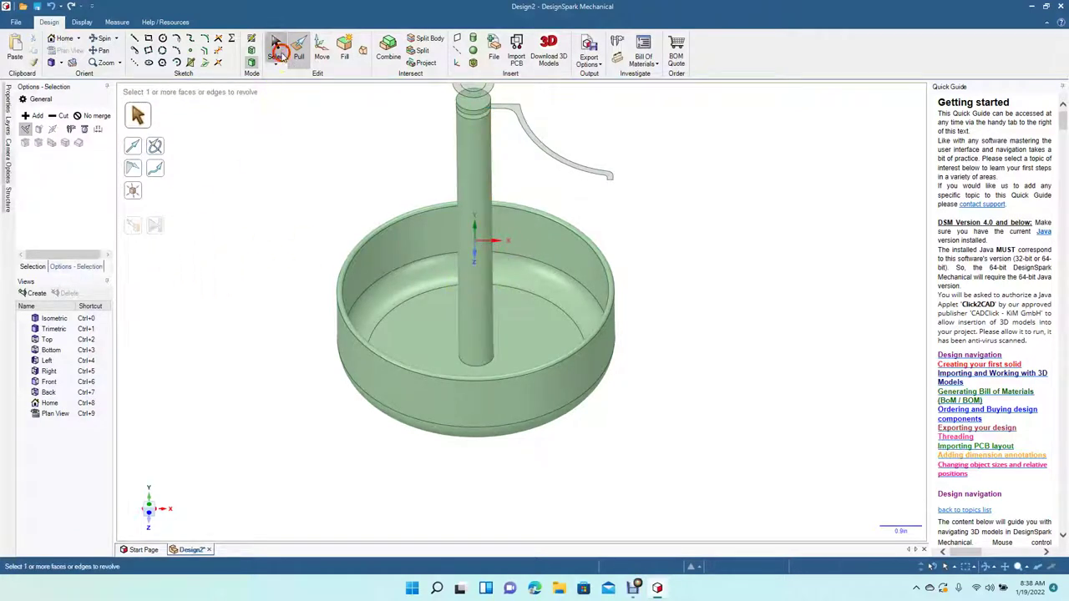
# Step: Revolve the curved roof profile a full circle around the post's centre line
pyautogui.click(517, 114)
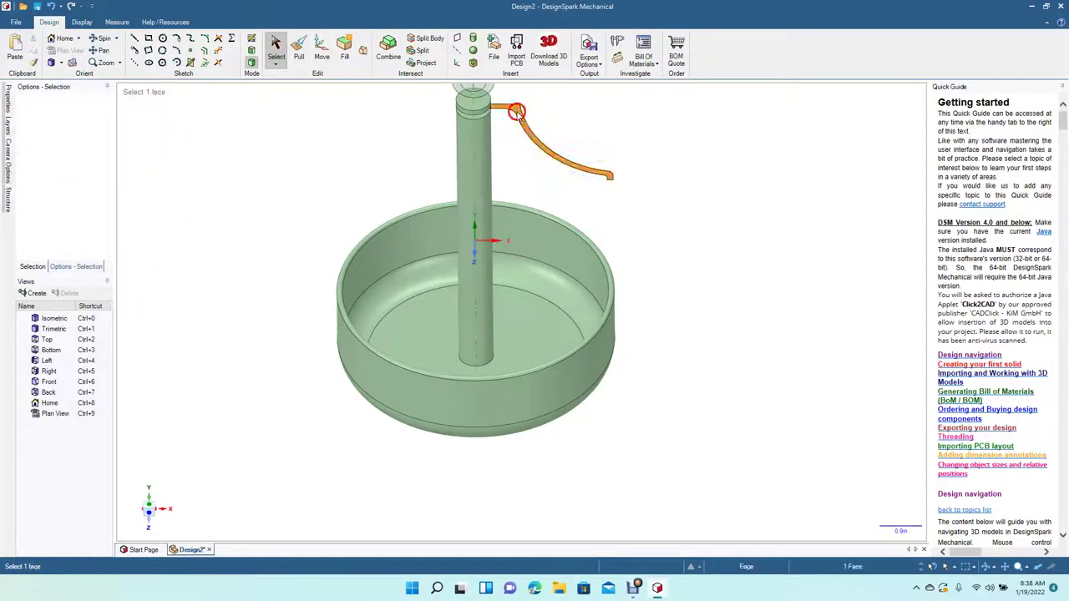
pyautogui.click(299, 49)
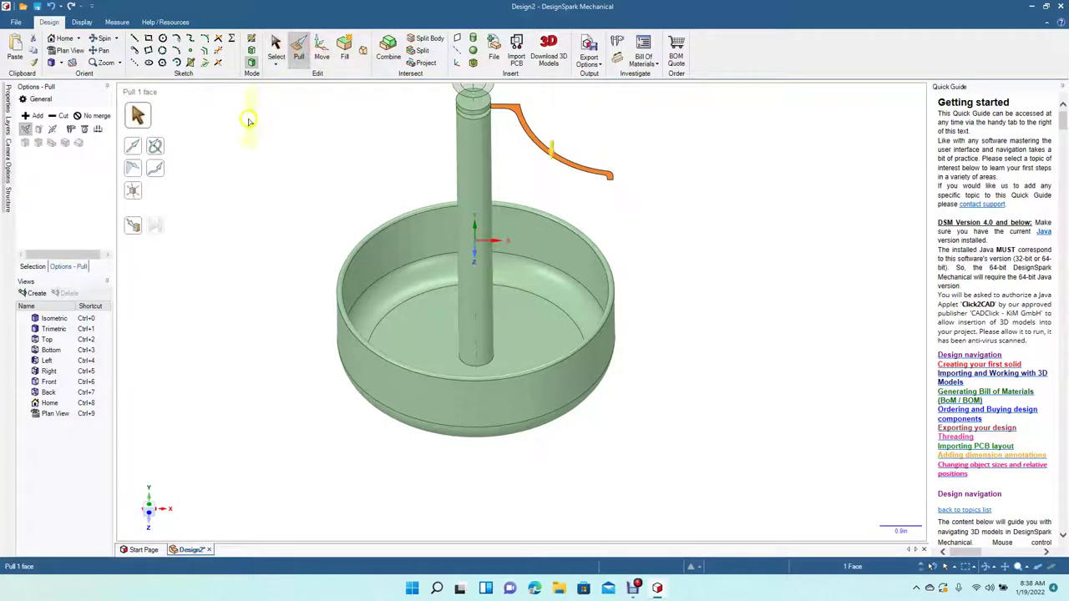
pyautogui.click(159, 149)
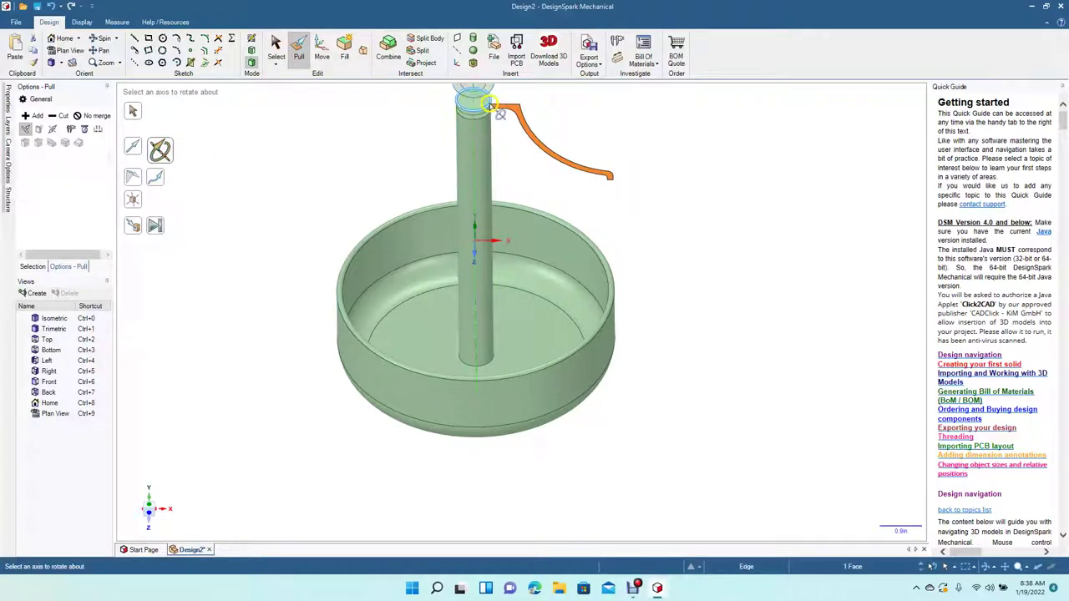
pyautogui.click(475, 105)
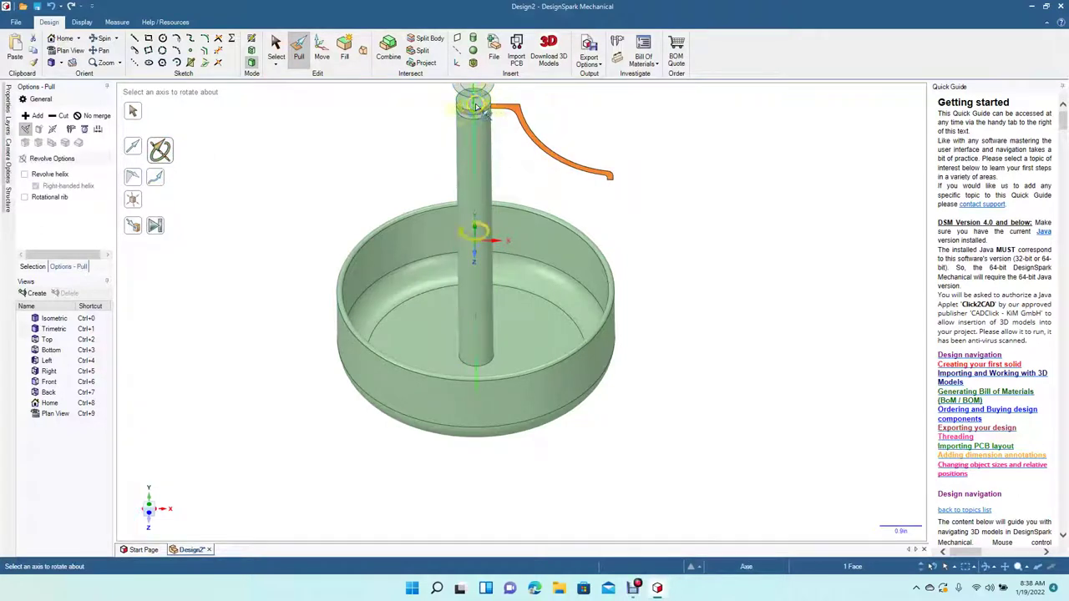
pyautogui.click(157, 227)
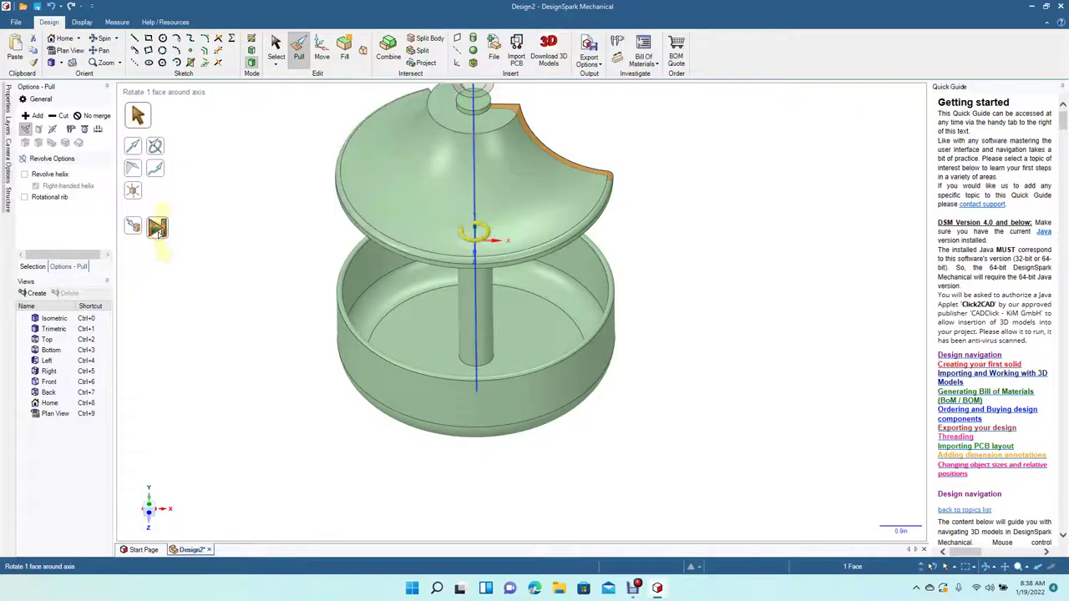
pyautogui.click(276, 44)
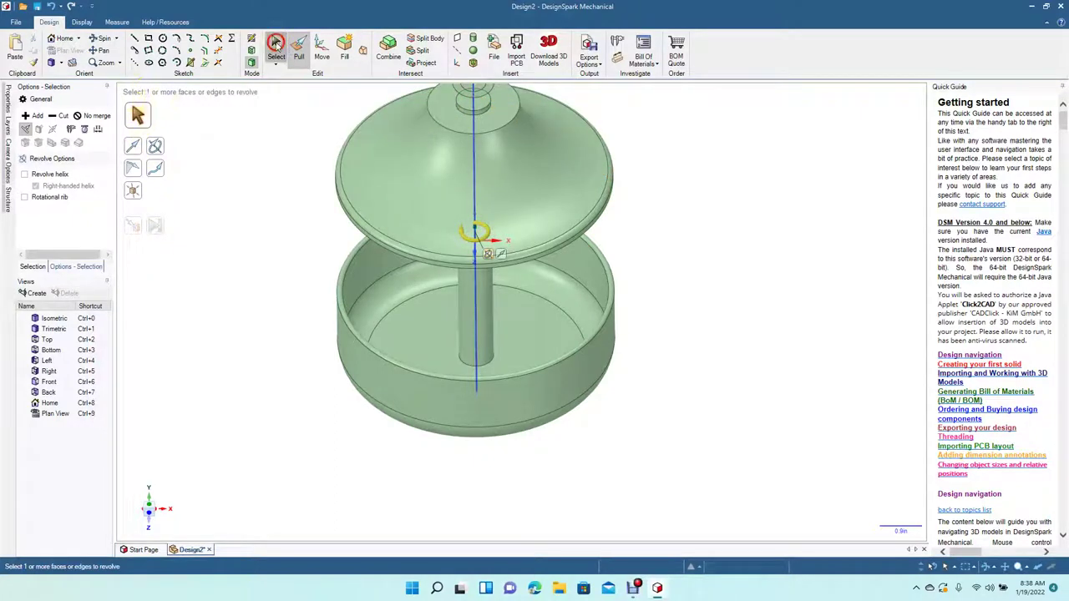
pyautogui.click(99, 50)
# Step: Add a 0.060in fillet on the edge where the post meets the bowl floor
pyautogui.moveTo(221, 213); pyautogui.dragTo(249, 272)
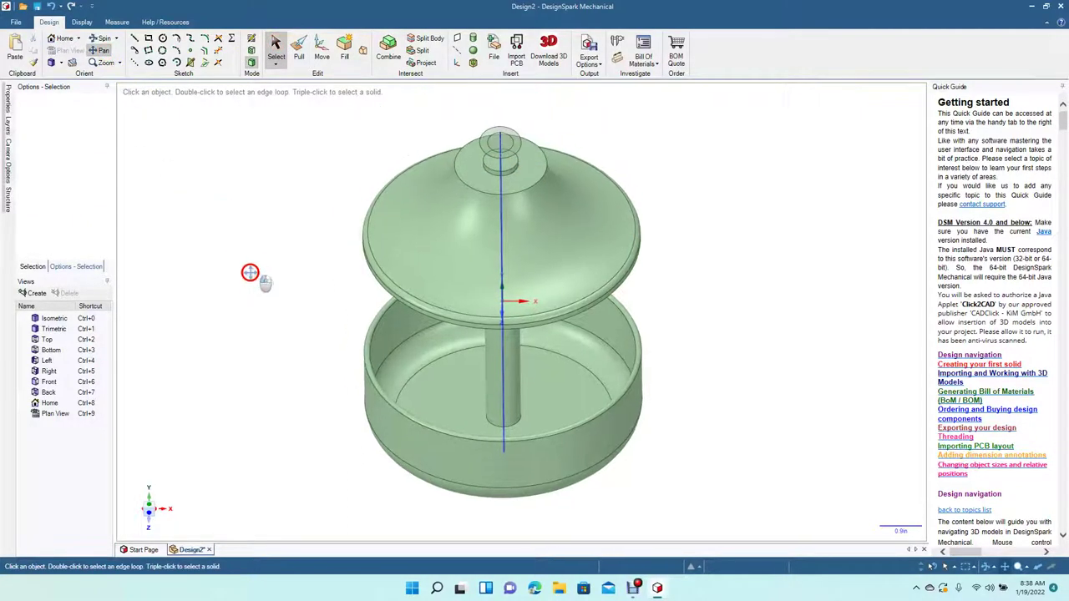
pyautogui.click(103, 38)
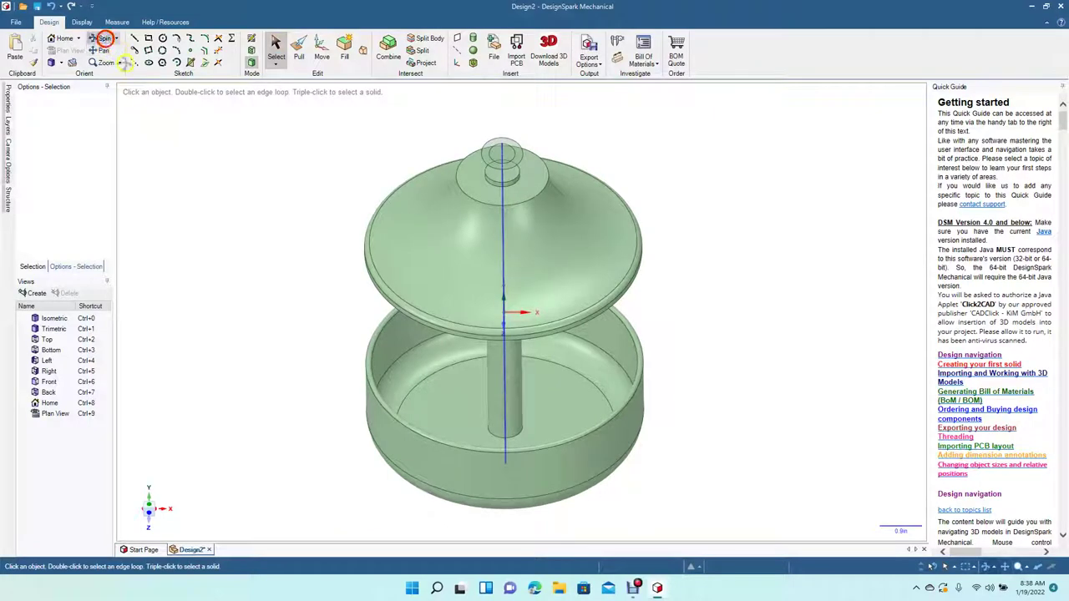
pyautogui.moveTo(228, 220)
pyautogui.mouseDown()
pyautogui.moveTo(239, 102)
pyautogui.moveTo(234, 76)
pyautogui.moveTo(214, 84)
pyautogui.moveTo(208, 222)
pyautogui.moveTo(227, 224)
pyautogui.moveTo(253, 67)
pyautogui.moveTo(239, 133)
pyautogui.moveTo(241, 225)
pyautogui.moveTo(239, 204)
pyautogui.moveTo(228, 219)
pyautogui.mouseUp()
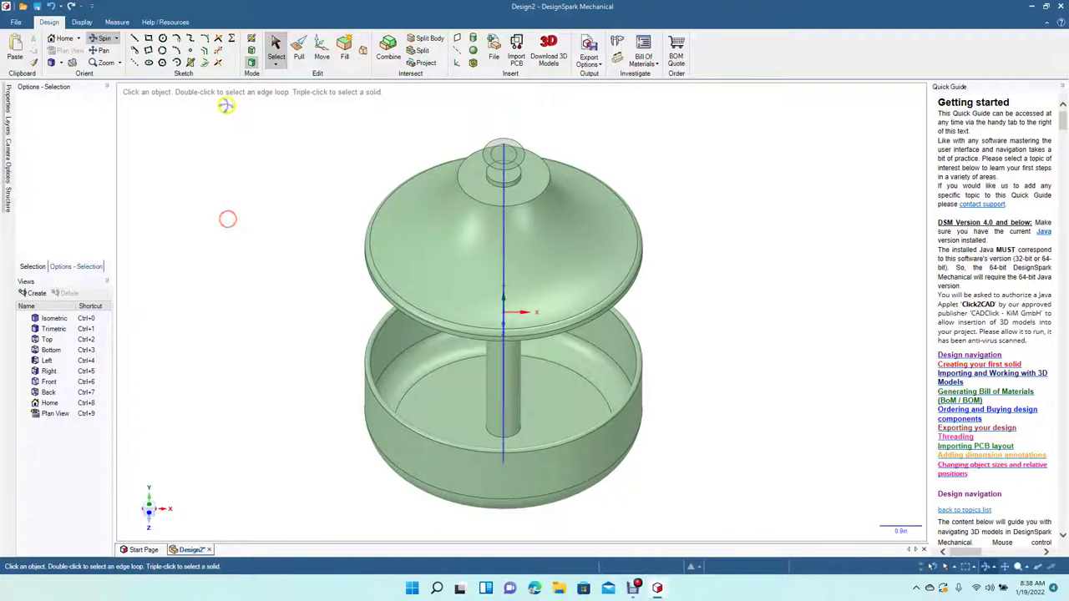
pyautogui.click(298, 50)
pyautogui.click(491, 433)
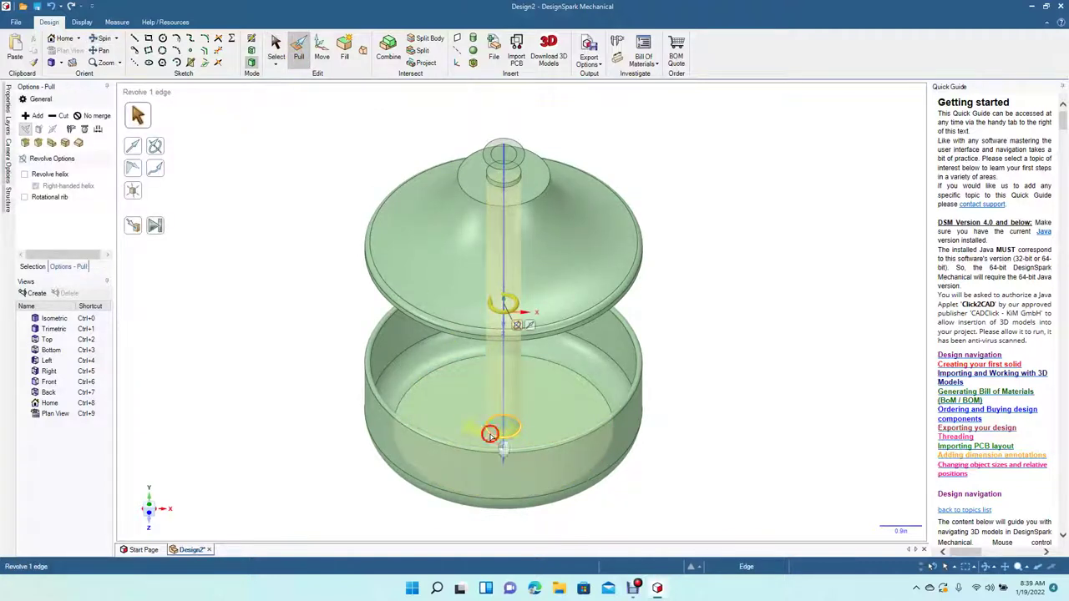
pyautogui.click(708, 403)
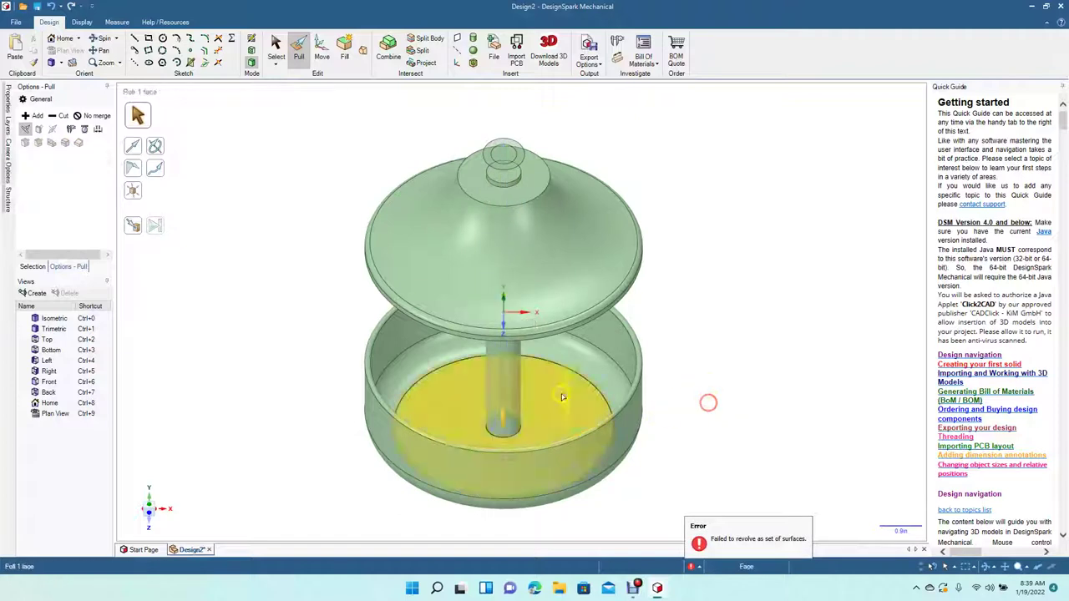
pyautogui.click(495, 440)
pyautogui.moveTo(495, 440); pyautogui.dragTo(482, 442)
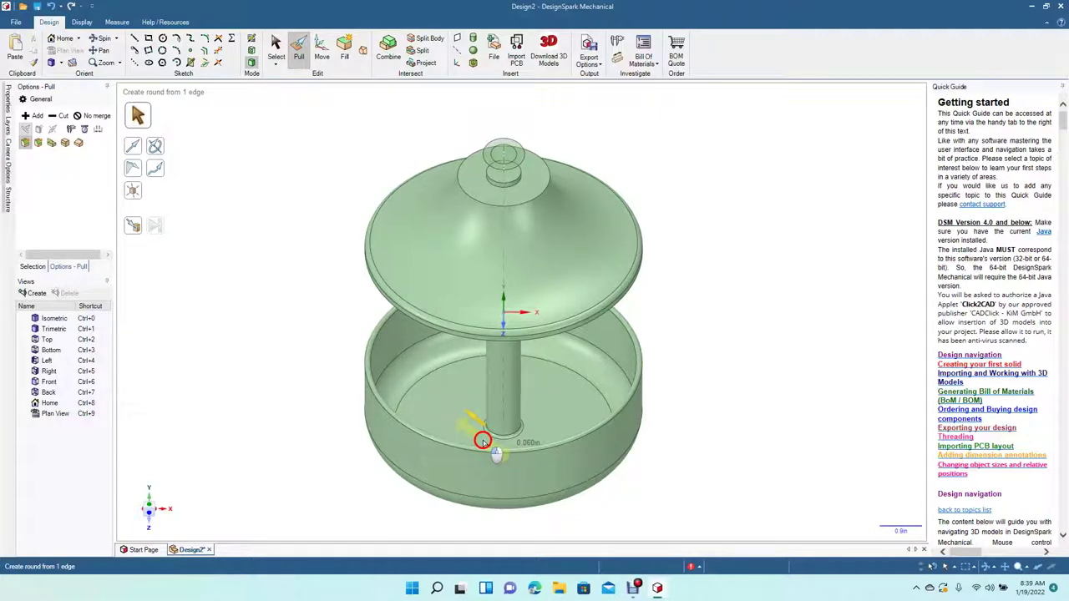
pyautogui.moveTo(483, 442); pyautogui.dragTo(481, 440)
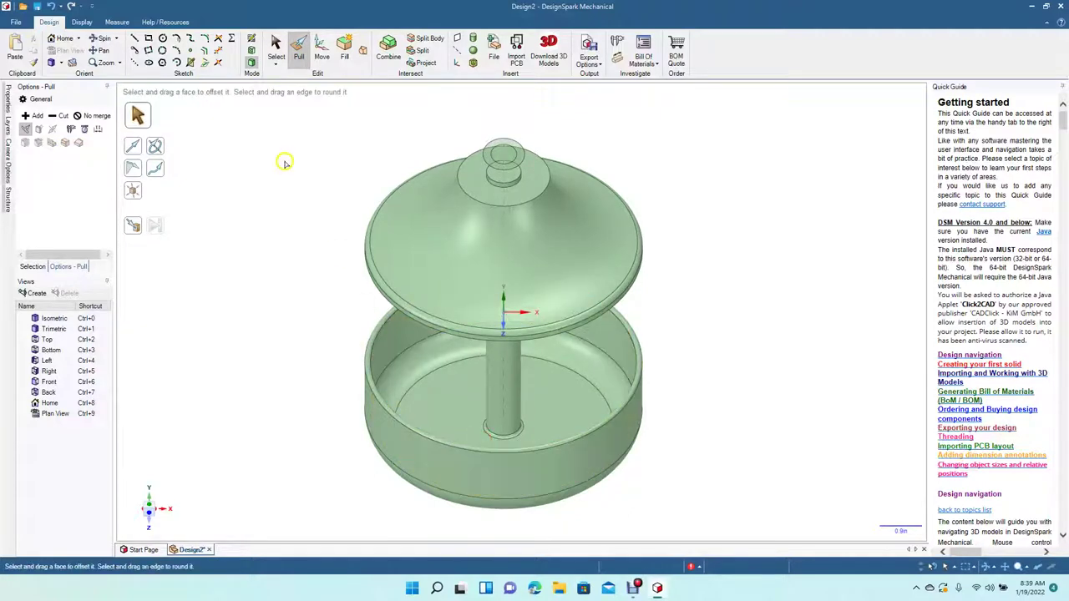
pyautogui.click(275, 47)
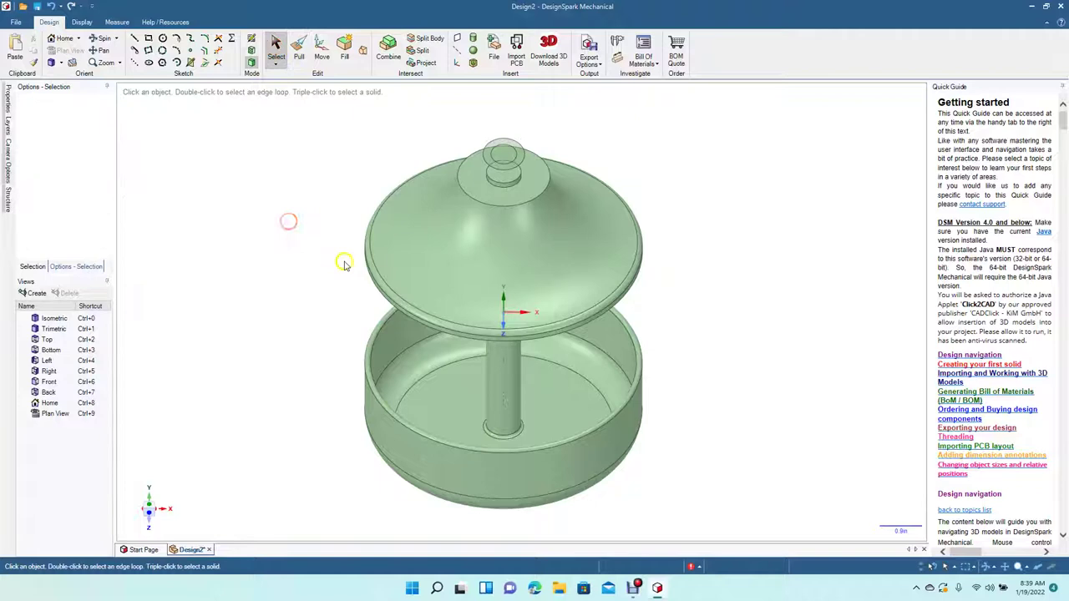
# Step: In front view, move the hanging ring up 0.380in above the roof top
pyautogui.click(62, 67)
pyautogui.click(72, 102)
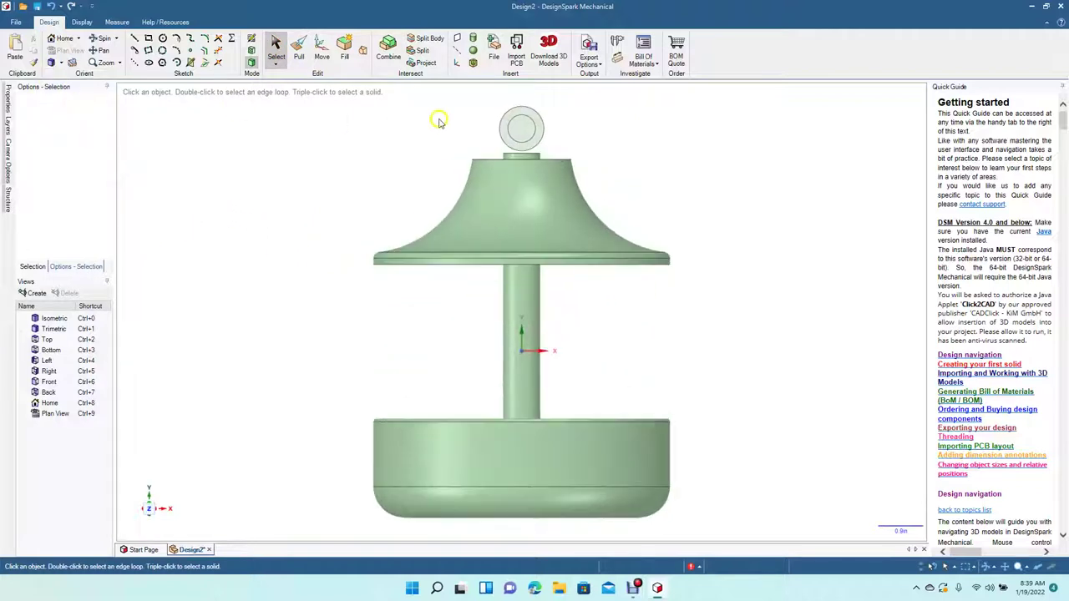
pyautogui.click(498, 127)
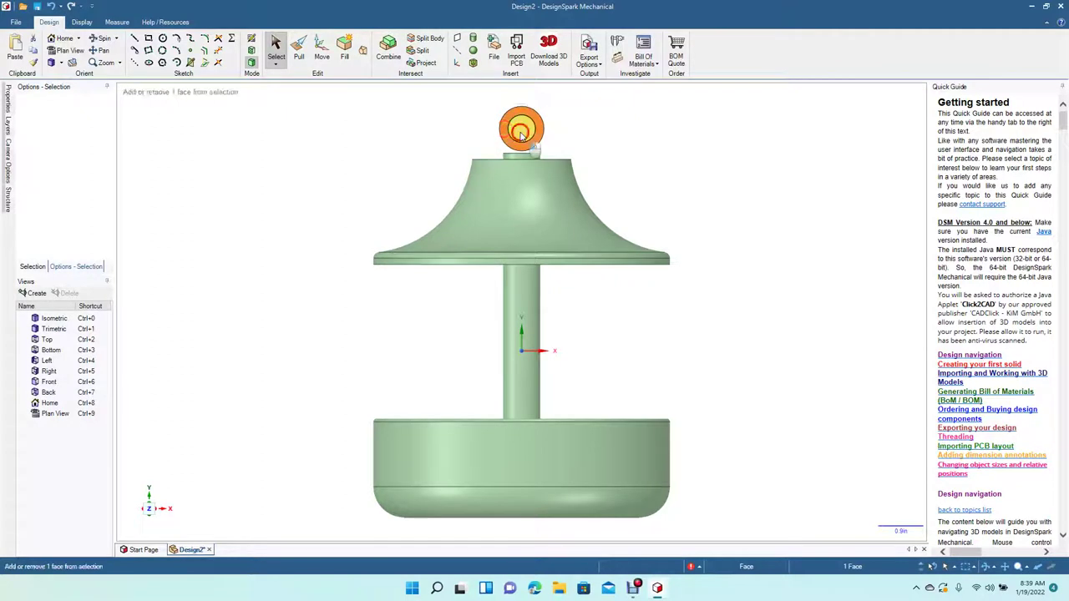
pyautogui.click(321, 48)
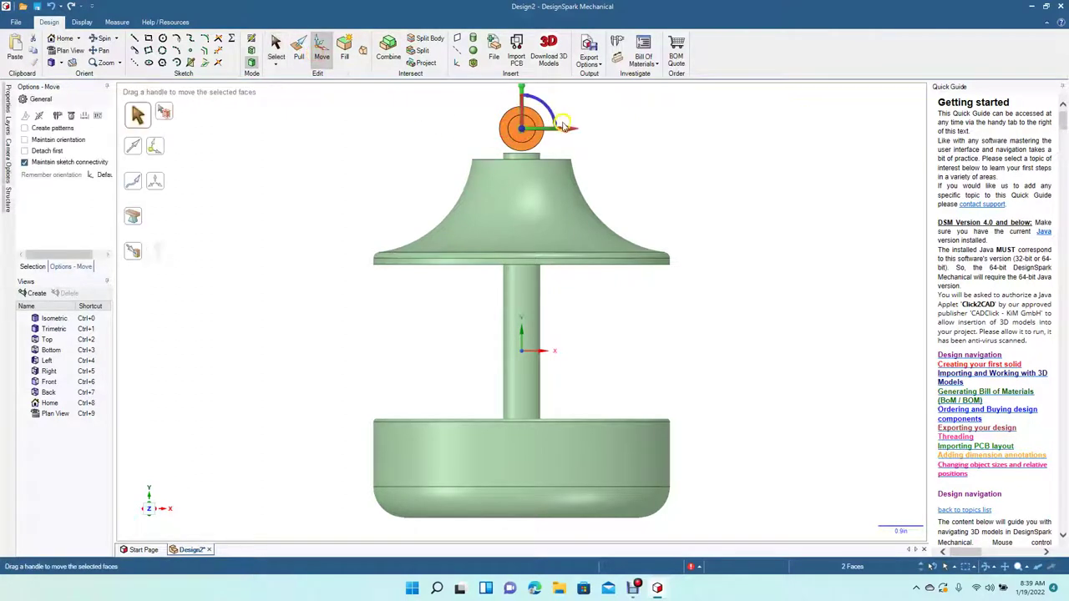
pyautogui.moveTo(520, 94); pyautogui.dragTo(520, 77)
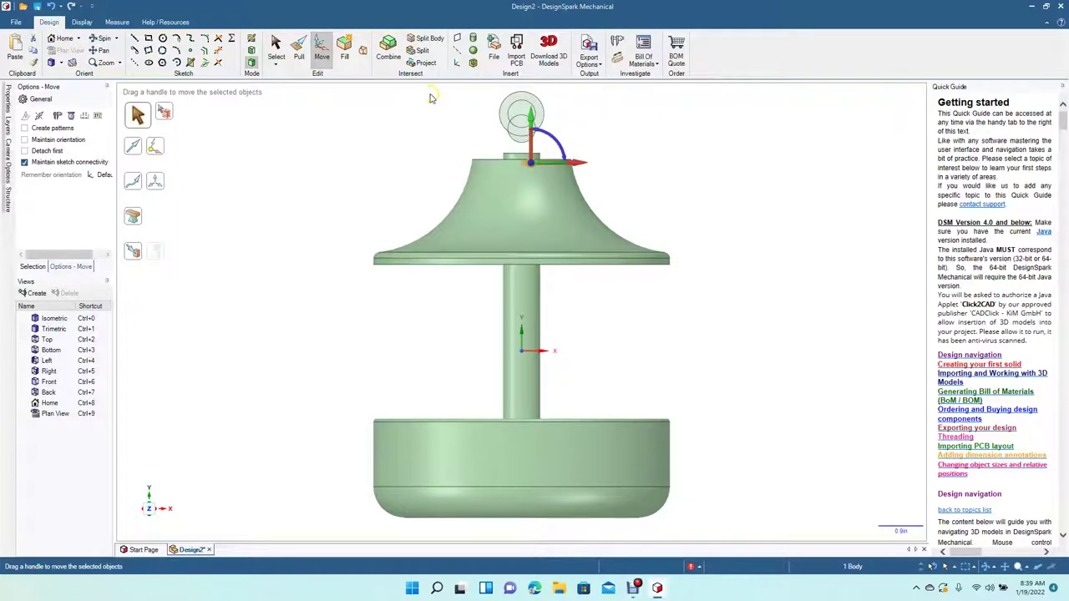
pyautogui.click(275, 50)
pyautogui.click(432, 201)
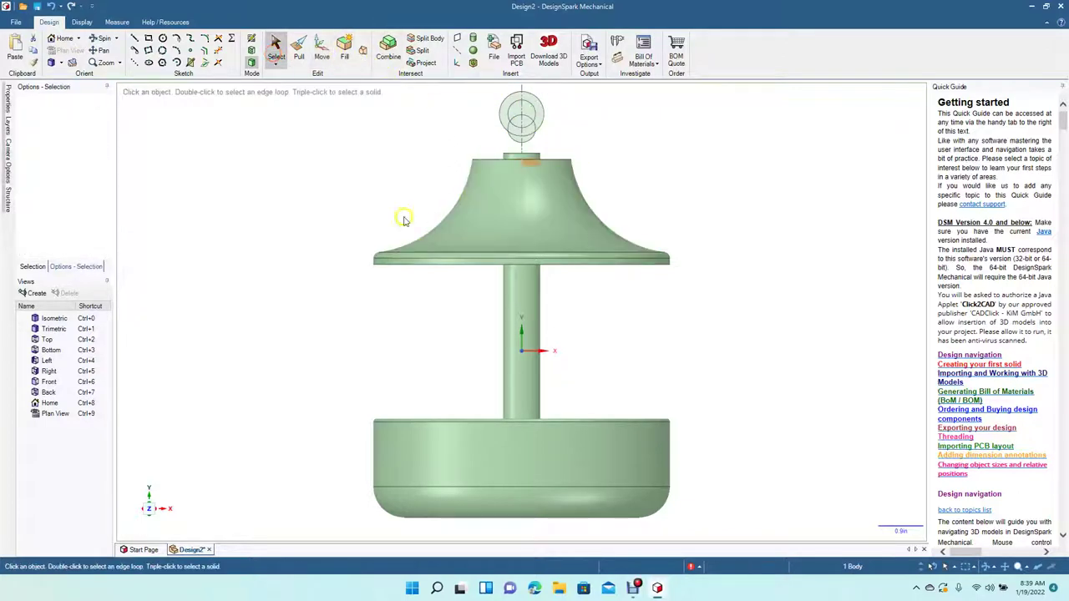
# Step: Frame the ring and delete the crescent face at the circle's bottom, then undo it
pyautogui.click(515, 146)
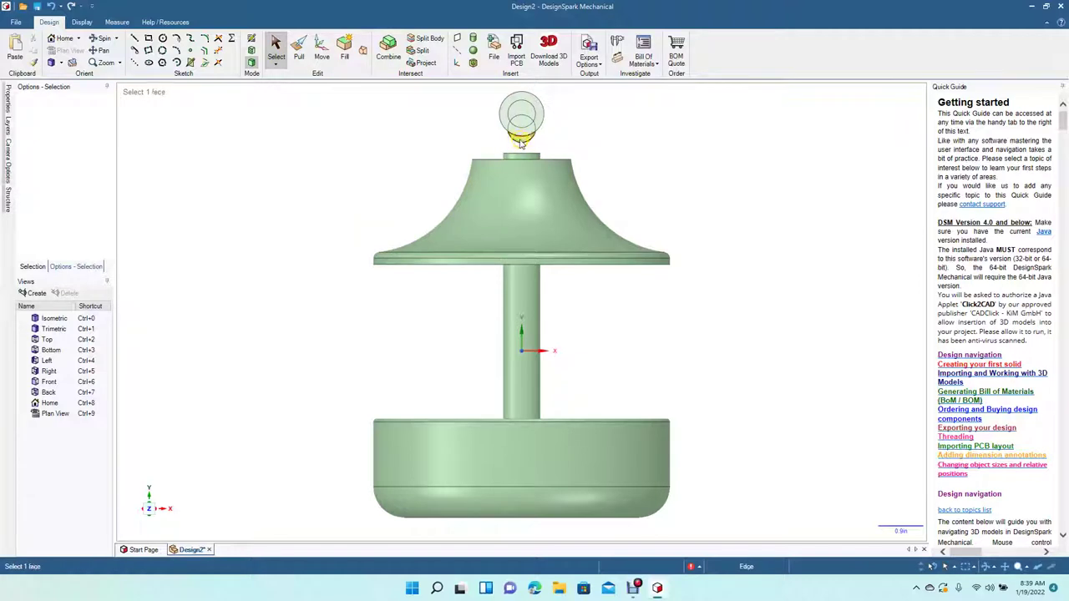
pyautogui.click(401, 198)
pyautogui.scroll(3, 401, 198)
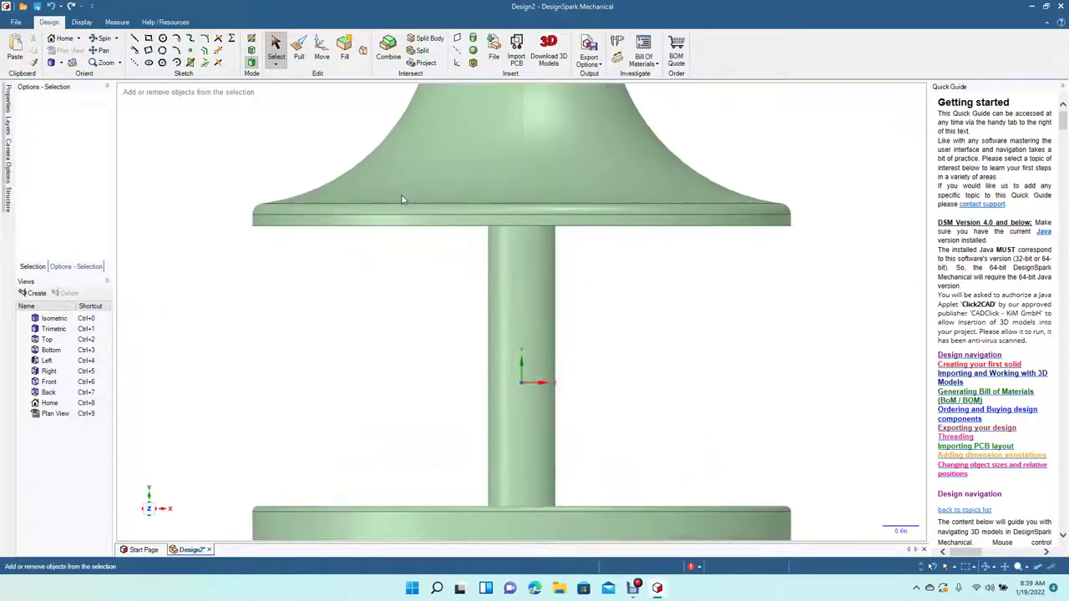
pyautogui.click(105, 52)
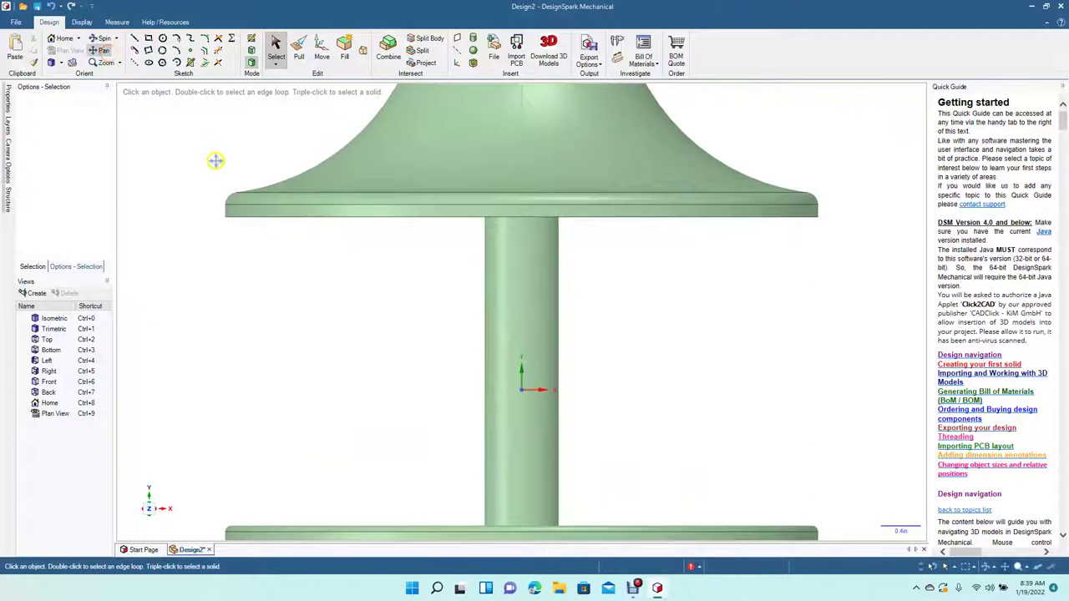
pyautogui.moveTo(214, 160); pyautogui.dragTo(215, 424)
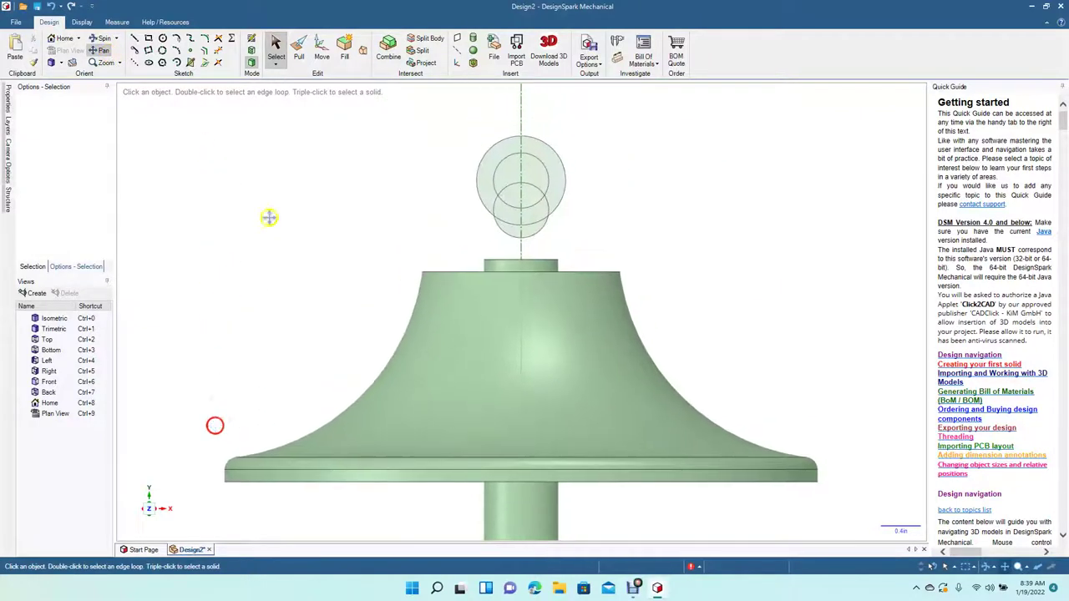
pyautogui.click(276, 45)
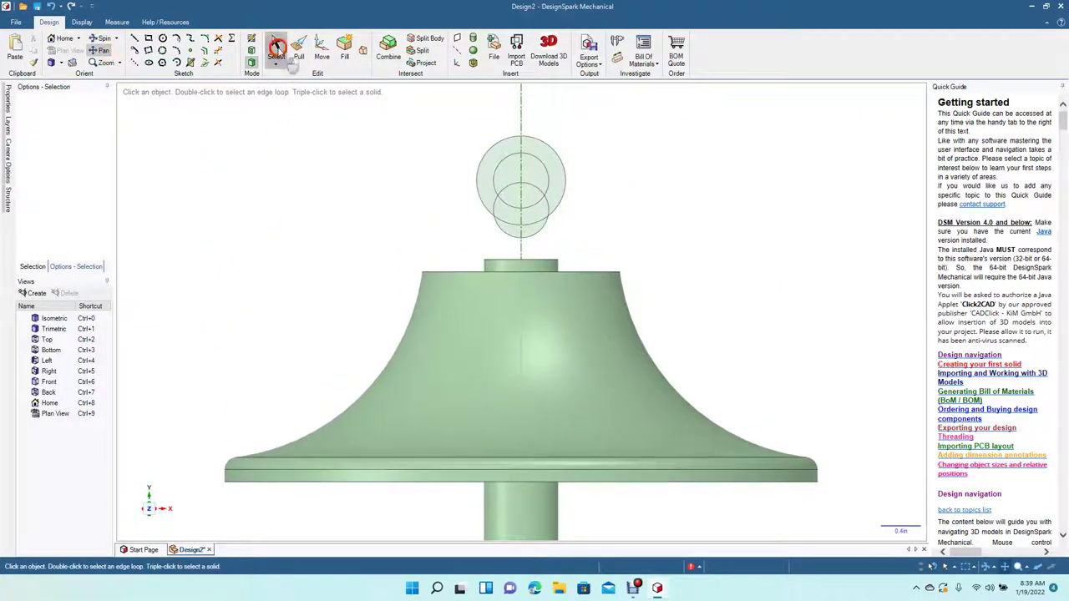
pyautogui.click(513, 219)
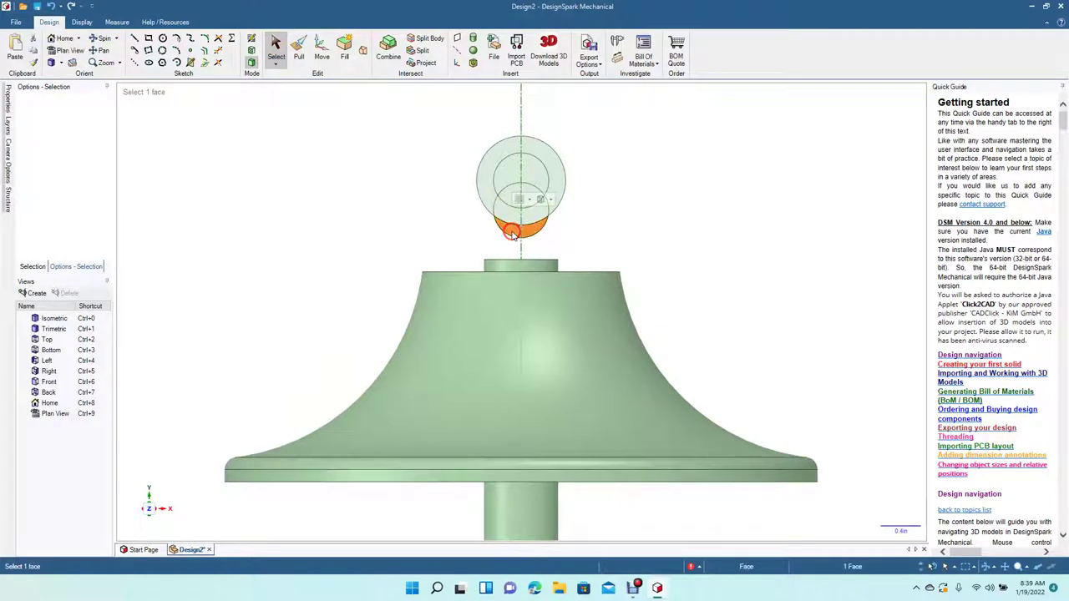
pyautogui.click(504, 213)
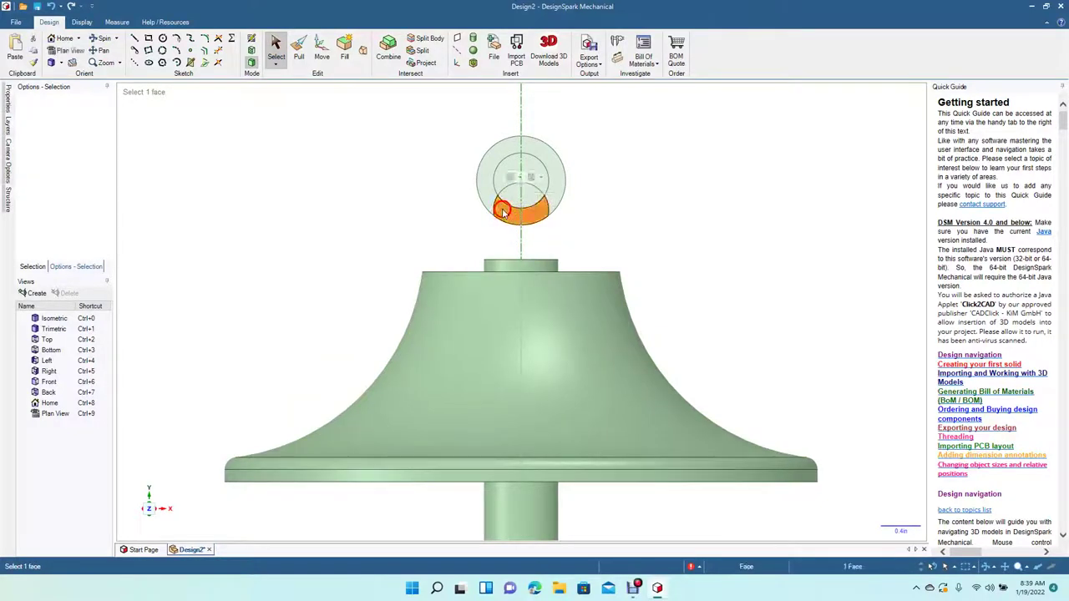
pyautogui.press('Delete')
pyautogui.hotkey('ctrl', 'z')
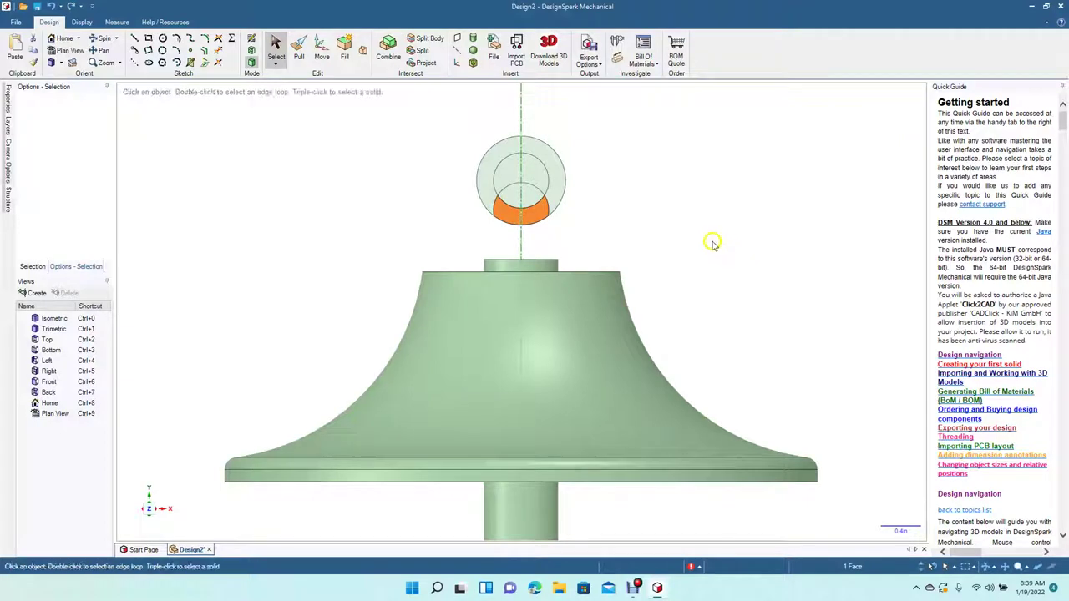
# Step: Select and remove the leftover stray arc edges inside the ring circle
pyautogui.click(711, 240)
pyautogui.click(531, 192)
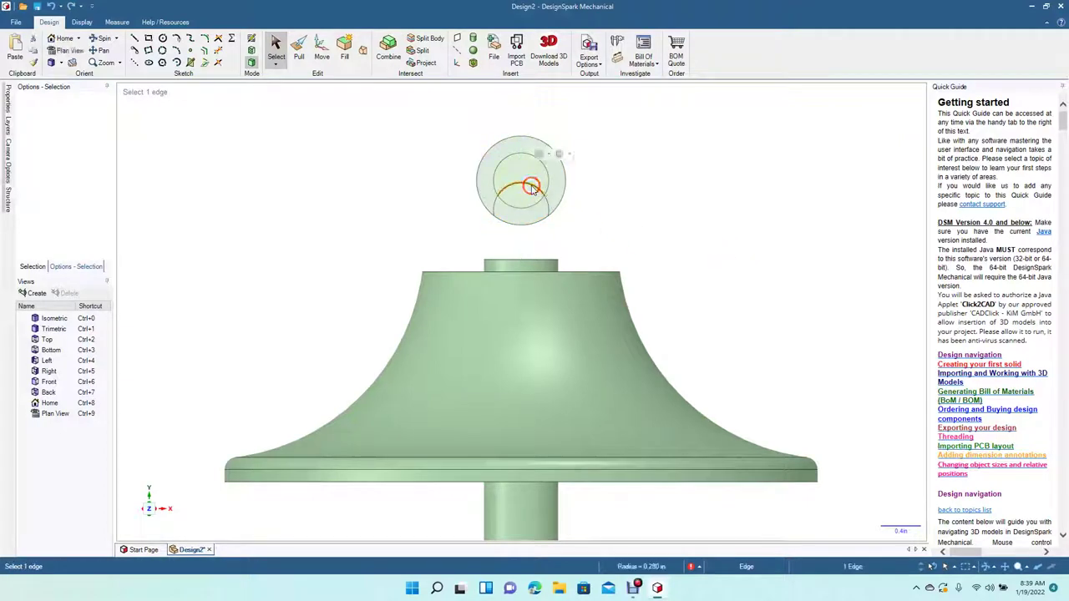
pyautogui.click(544, 203)
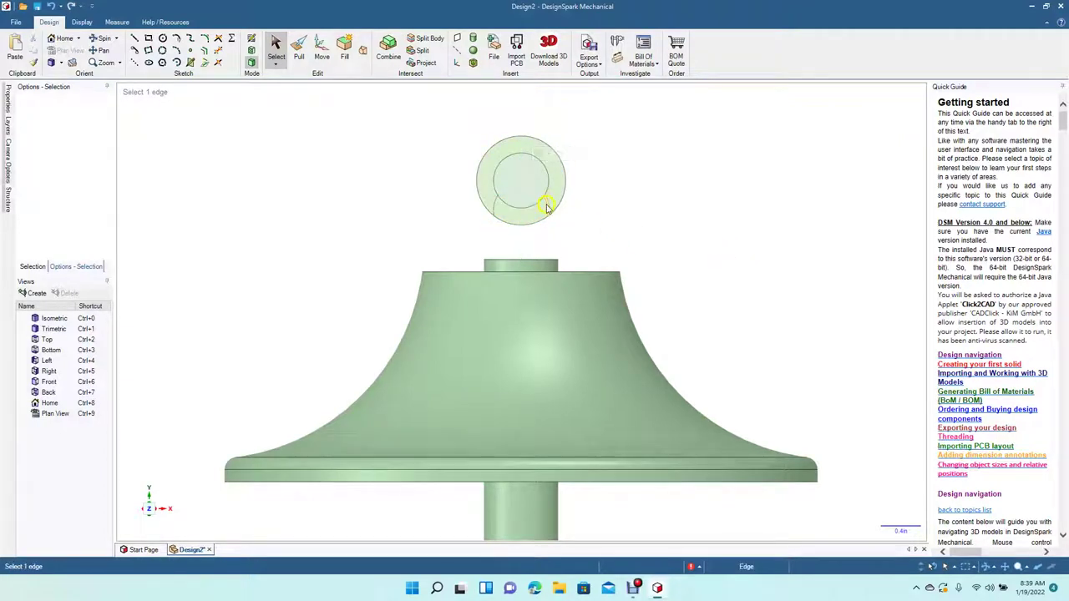
pyautogui.click(548, 208)
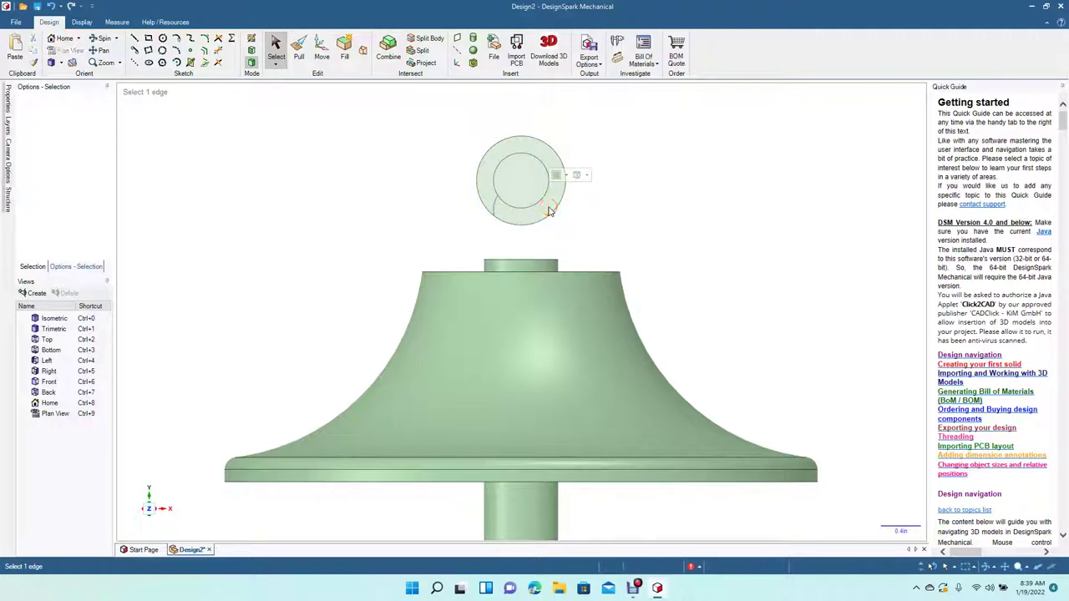
pyautogui.click(494, 210)
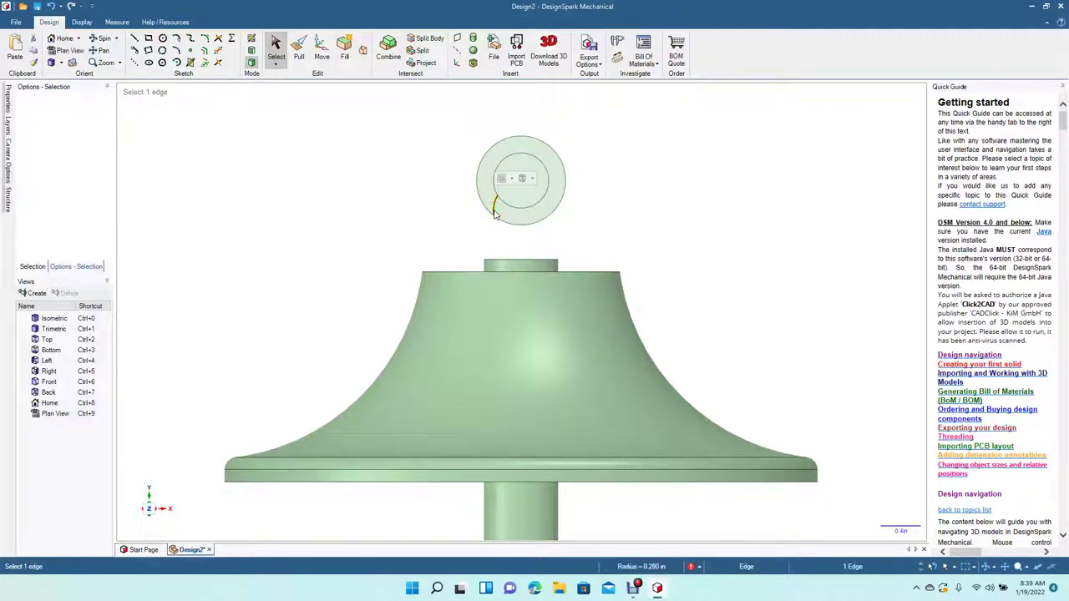
pyautogui.press('Escape')
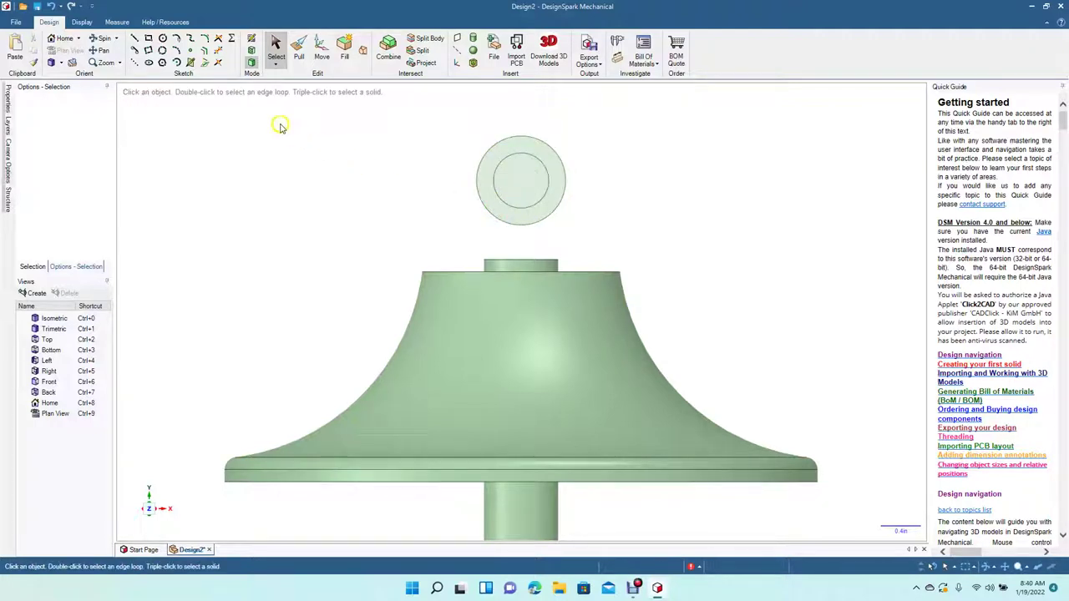
# Step: Thicken the flat ring face with Pull into a solid ring about 0.300 in thick
pyautogui.click(102, 38)
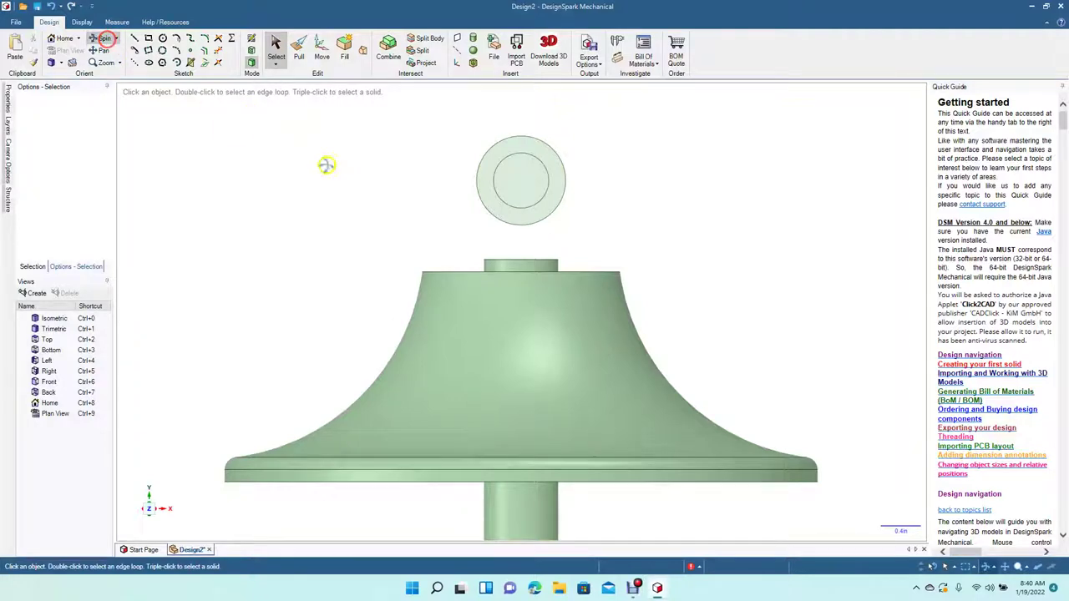
pyautogui.moveTo(327, 164); pyautogui.dragTo(300, 212)
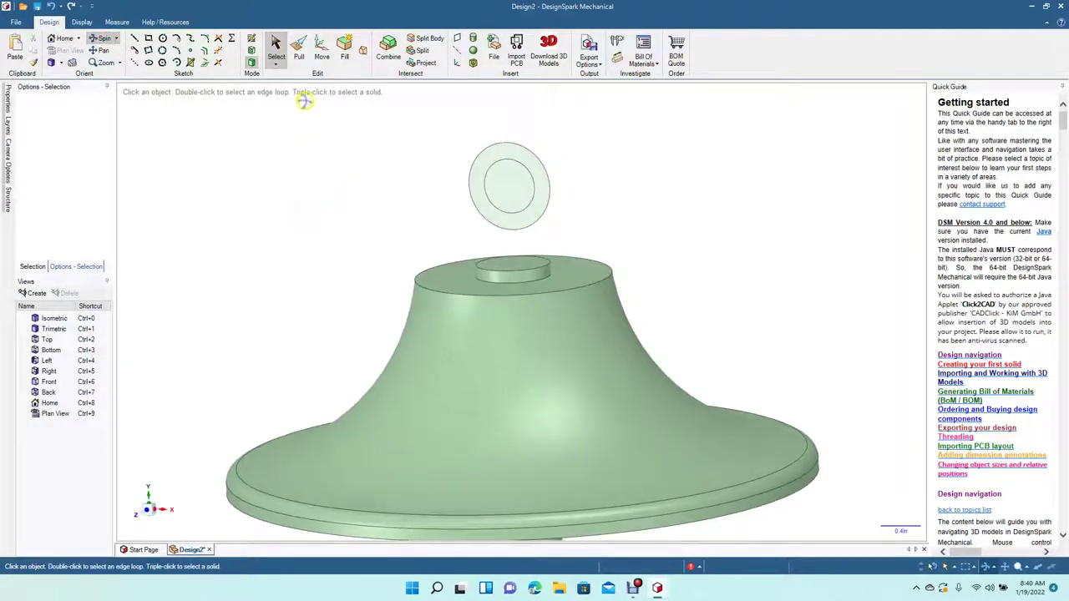
pyautogui.click(298, 50)
pyautogui.click(484, 177)
pyautogui.click(481, 174)
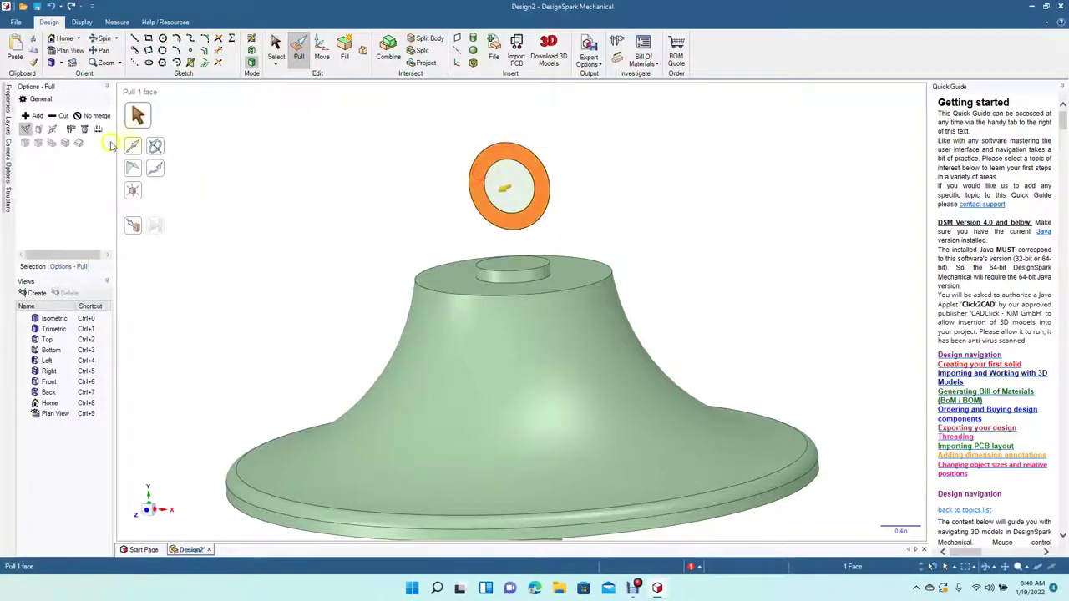
pyautogui.click(54, 129)
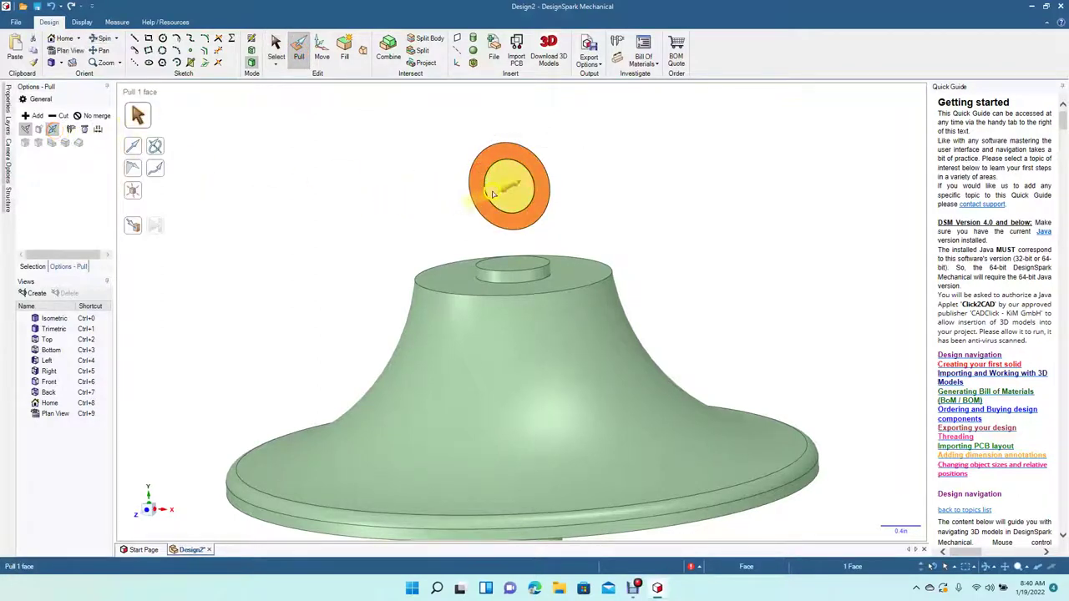
pyautogui.moveTo(503, 194); pyautogui.dragTo(498, 199)
# Step: Select the hanging ring's two outer circular edges with Pull
pyautogui.click(276, 47)
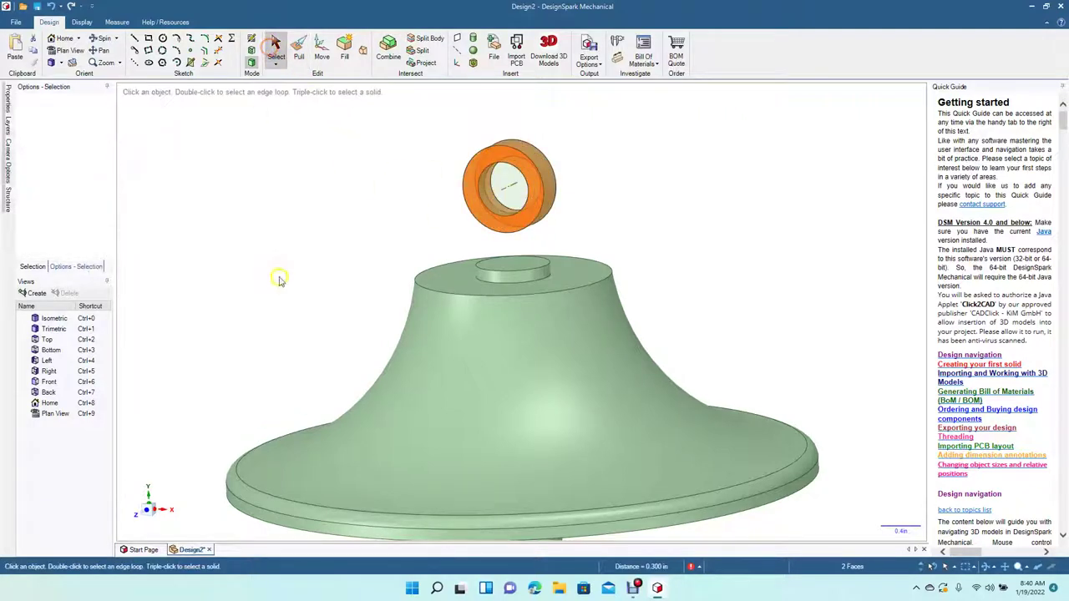
pyautogui.click(280, 279)
pyautogui.click(299, 52)
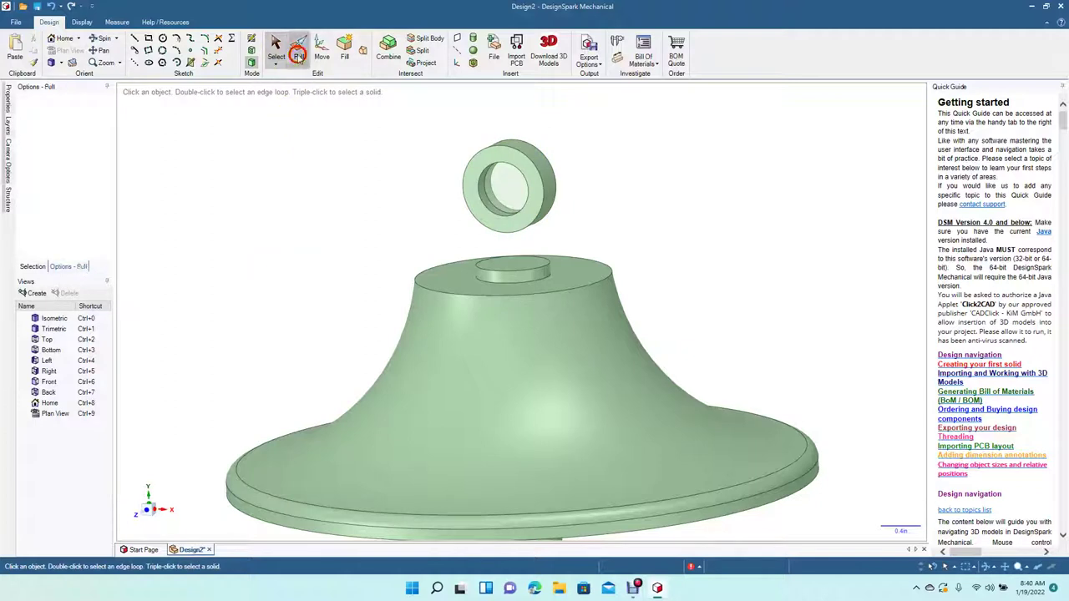
pyautogui.click(519, 149)
pyautogui.click(544, 158)
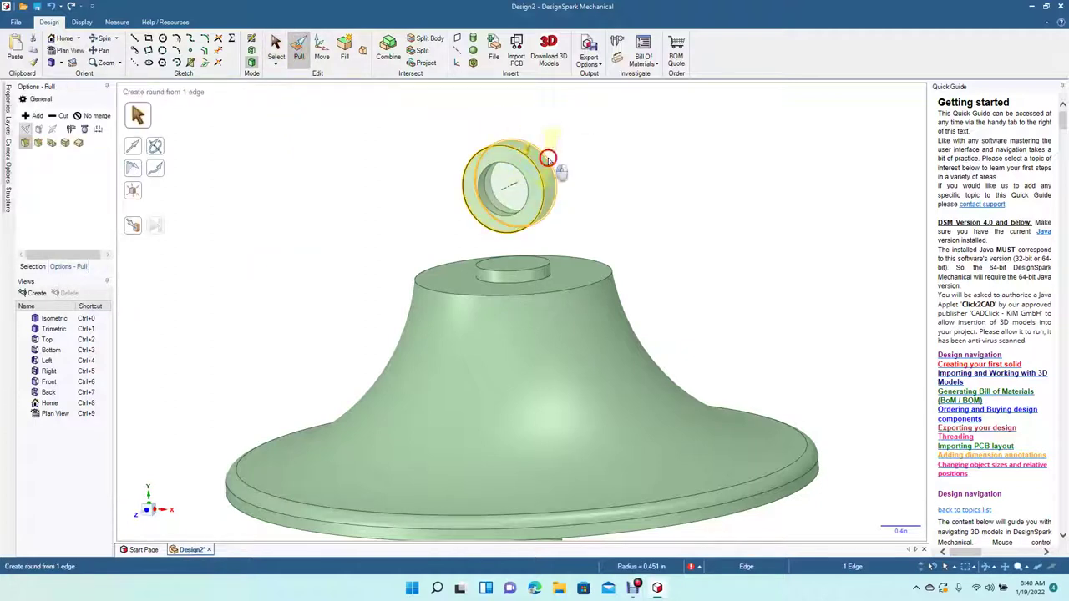
pyautogui.keyDown('ctrl'); pyautogui.click(548, 158); pyautogui.keyUp('ctrl')
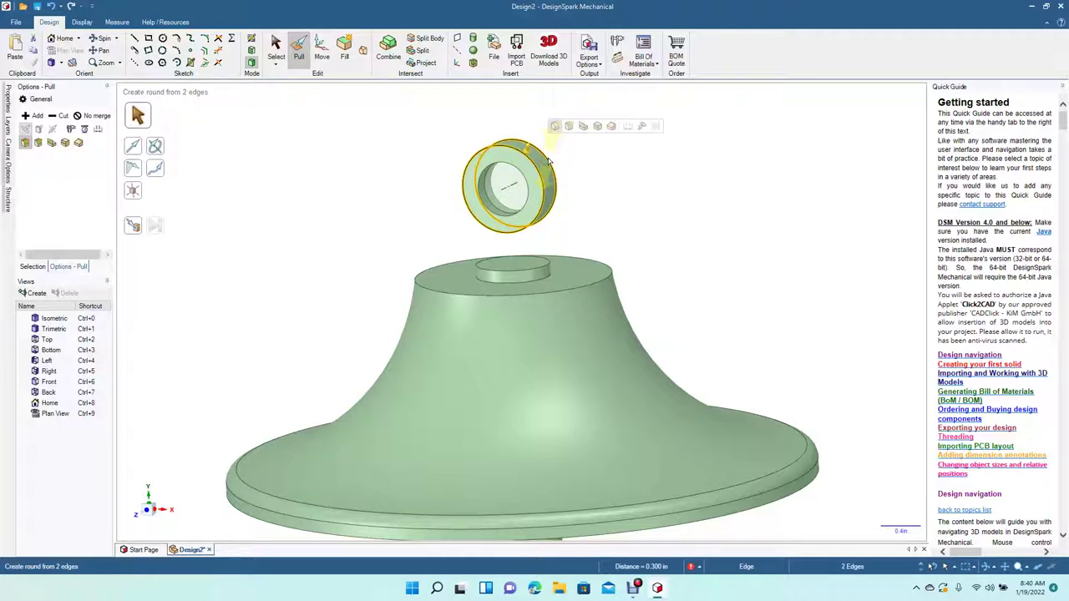
pyautogui.click(548, 159)
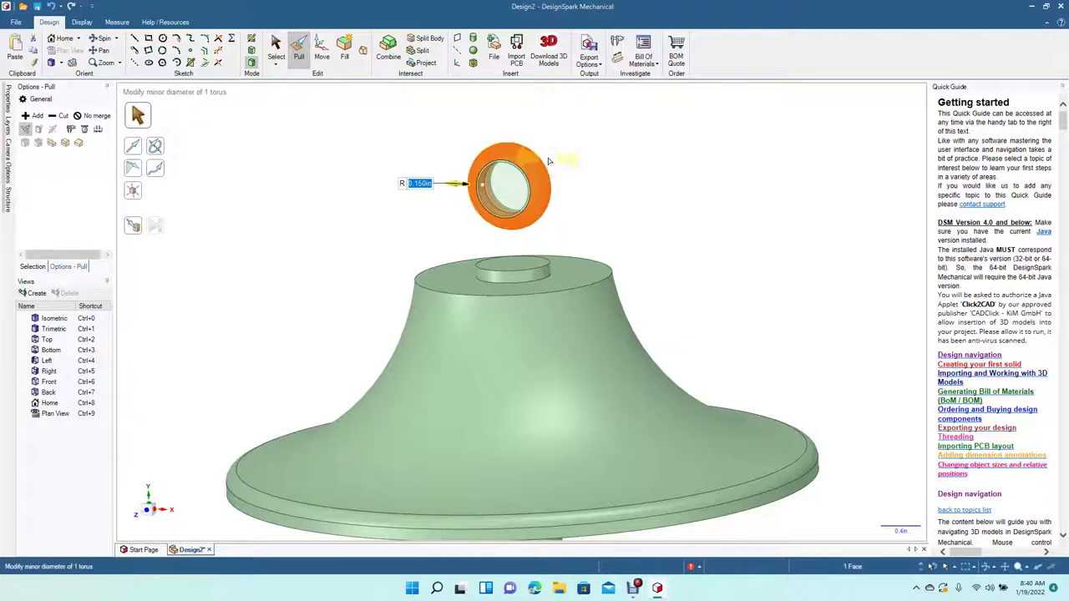
pyautogui.hotkey('ctrl', 'z')
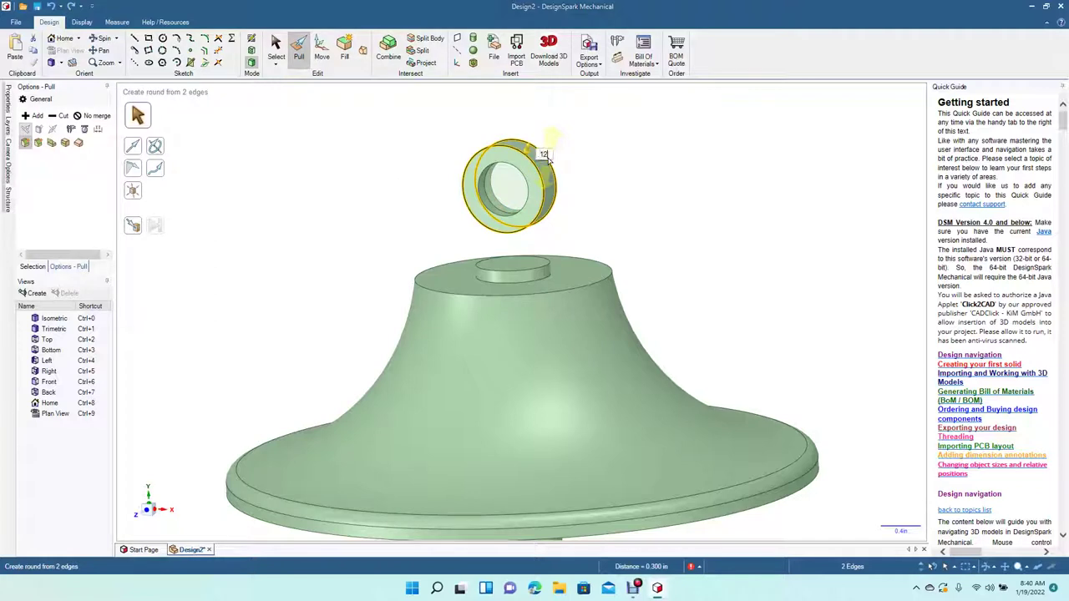
# Step: Round both selected outer edges with a 0.070 in radius
pyautogui.click(548, 158)
pyautogui.hotkey('ctrl', 'z')
pyautogui.click(548, 157)
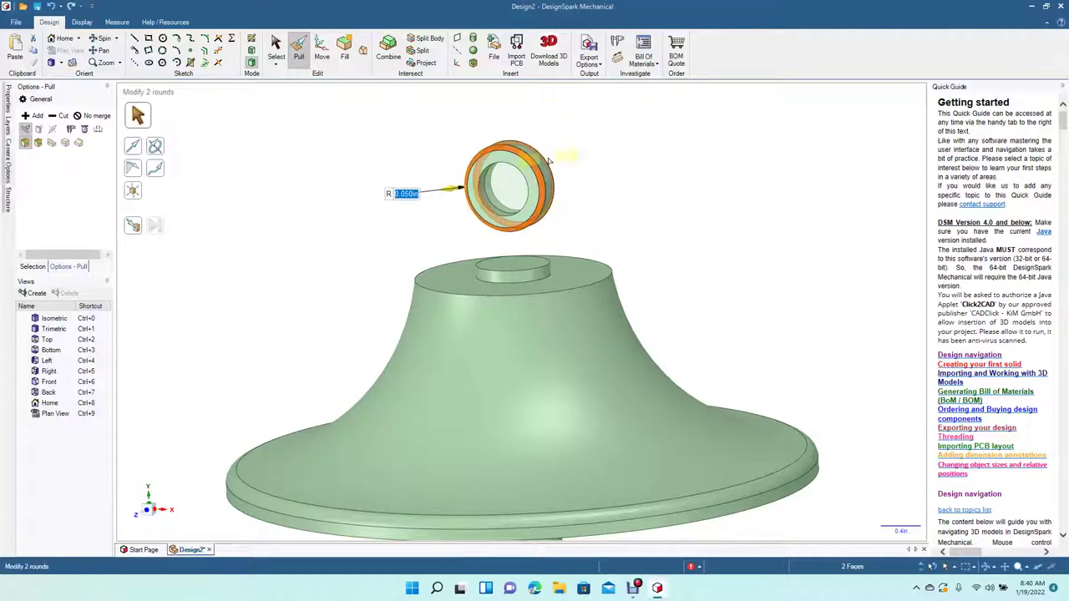
pyautogui.press('BackSpace')
pyautogui.press('Return')
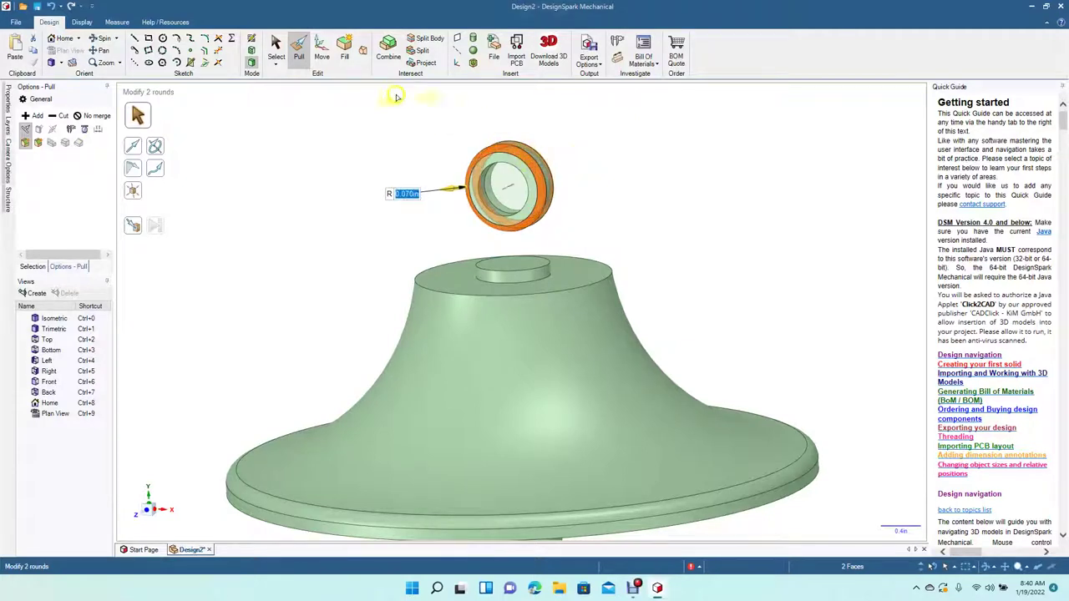
pyautogui.click(276, 49)
# Step: Round the ring's inner hole edge with a 0.070 in round
pyautogui.click(265, 117)
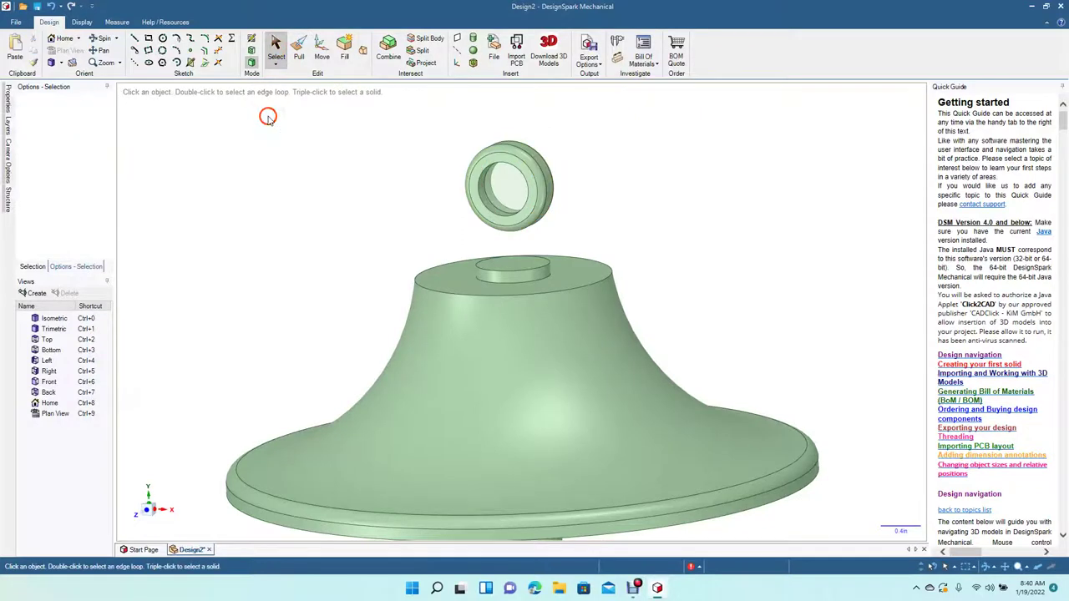
pyautogui.click(101, 39)
pyautogui.moveTo(343, 202); pyautogui.dragTo(359, 220)
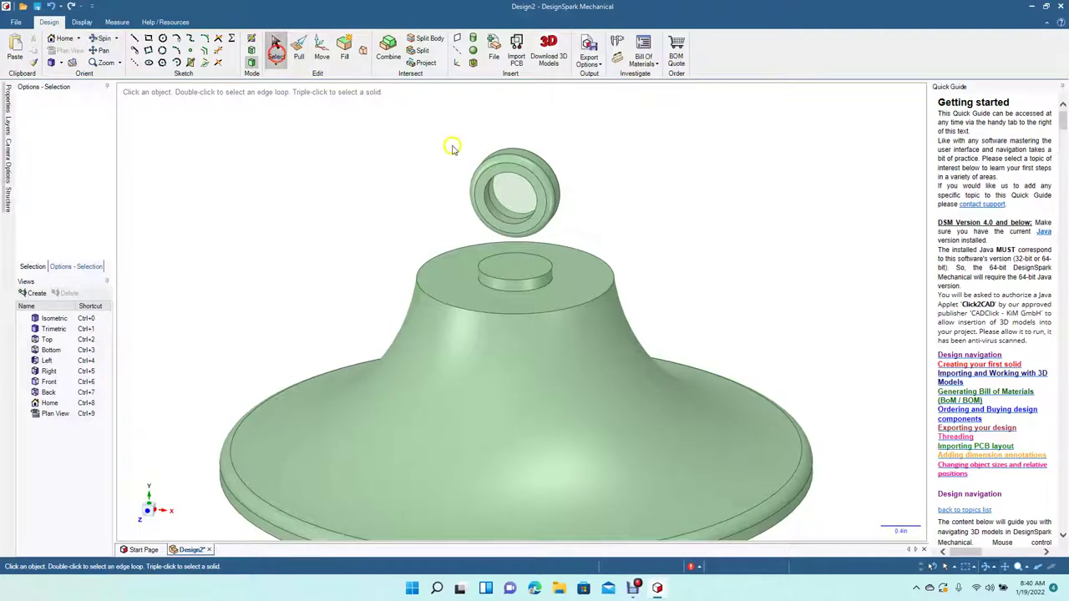
pyautogui.click(501, 191)
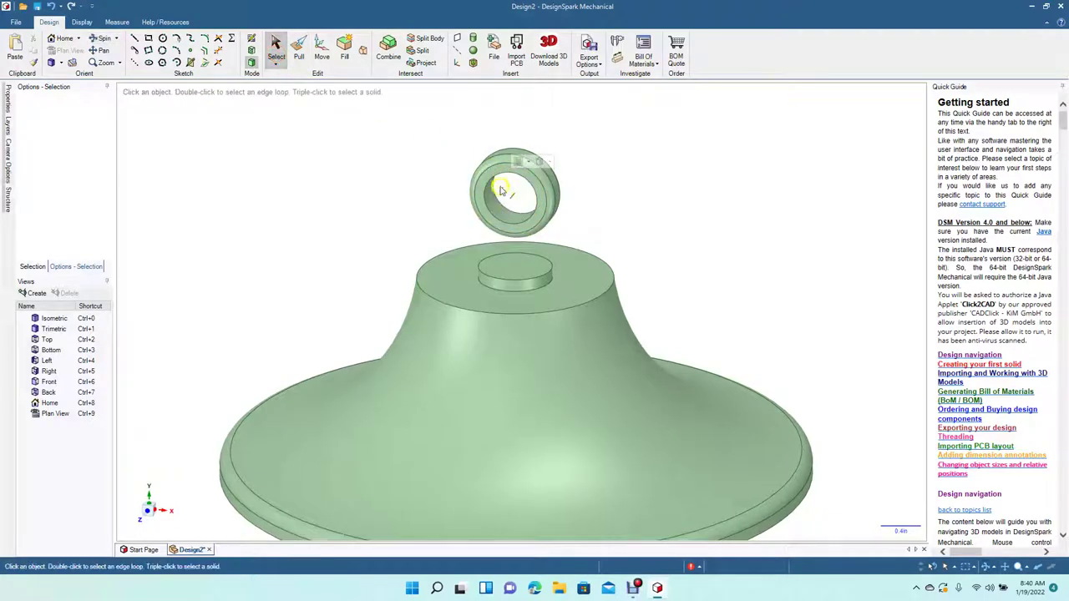
pyautogui.click(299, 52)
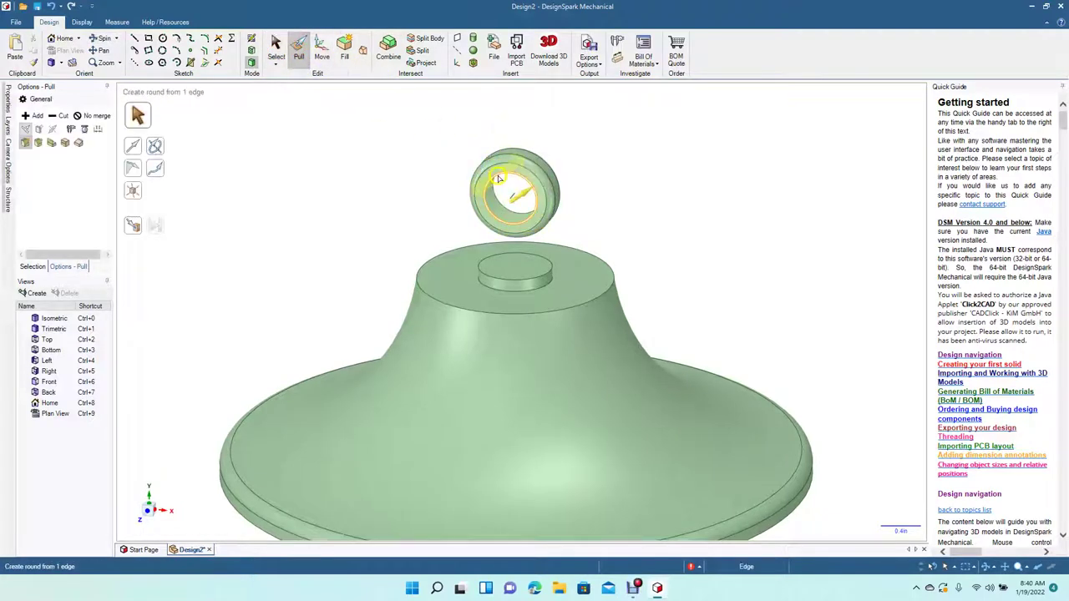
pyautogui.moveTo(486, 180); pyautogui.dragTo(508, 159)
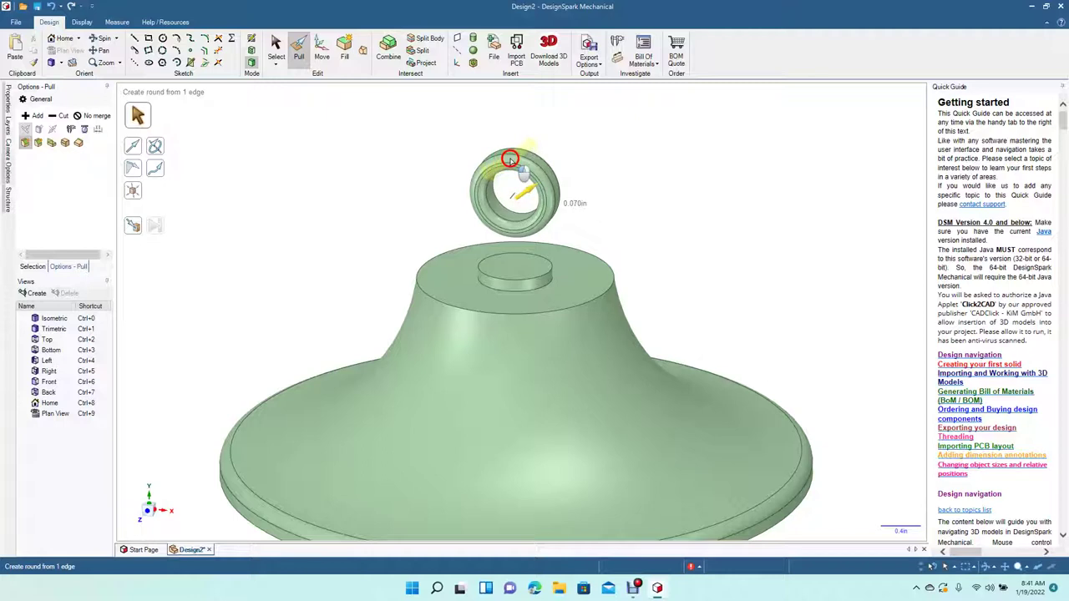
pyautogui.press('Escape')
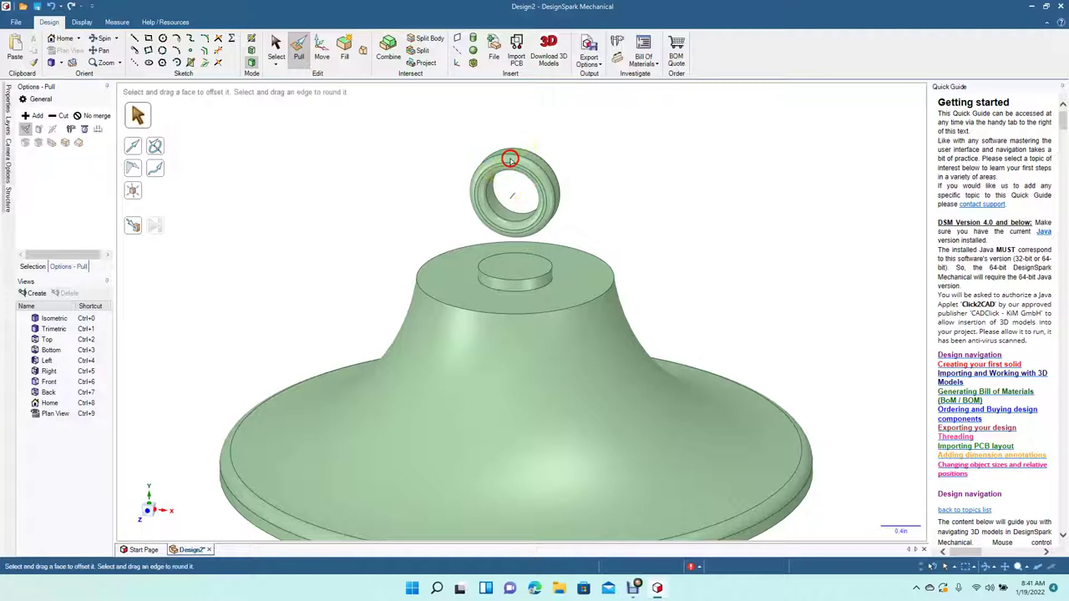
# Step: Orbit the ring side-on and check its inner circular edge
pyautogui.click(104, 38)
pyautogui.moveTo(310, 184); pyautogui.dragTo(172, 299)
pyautogui.click(297, 43)
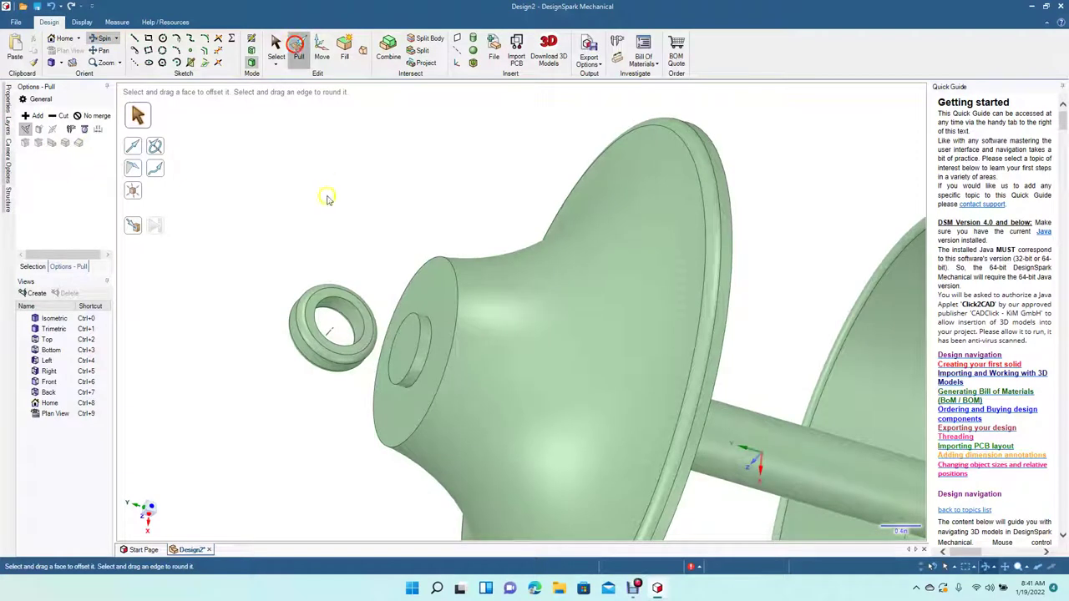
pyautogui.click(328, 302)
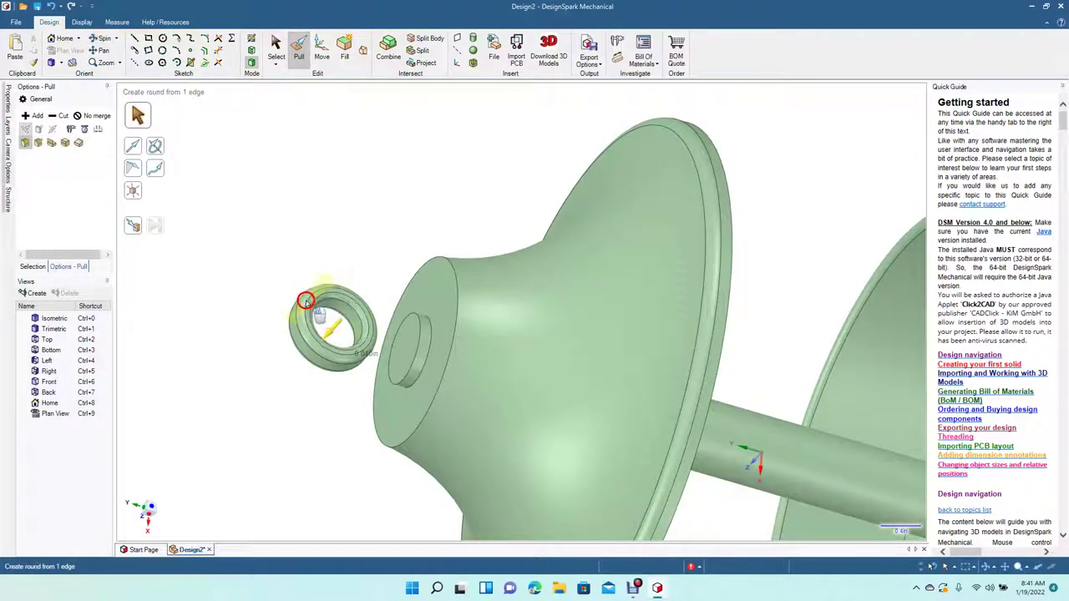
pyautogui.click(275, 46)
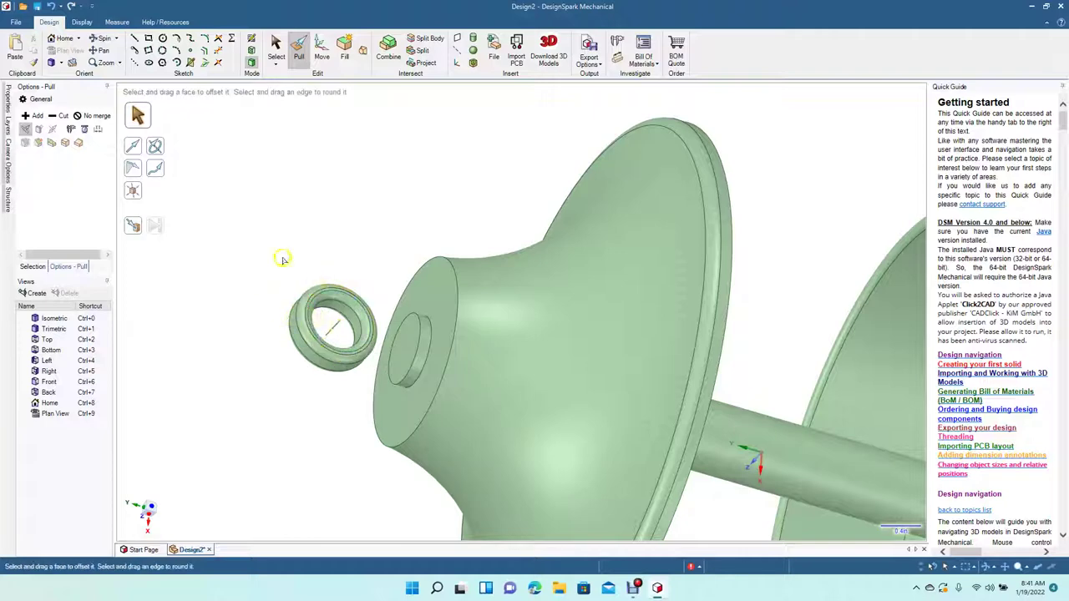
pyautogui.click(61, 63)
# Step: Switch to a standard view and frame the roof top and hanging ring
pyautogui.click(71, 98)
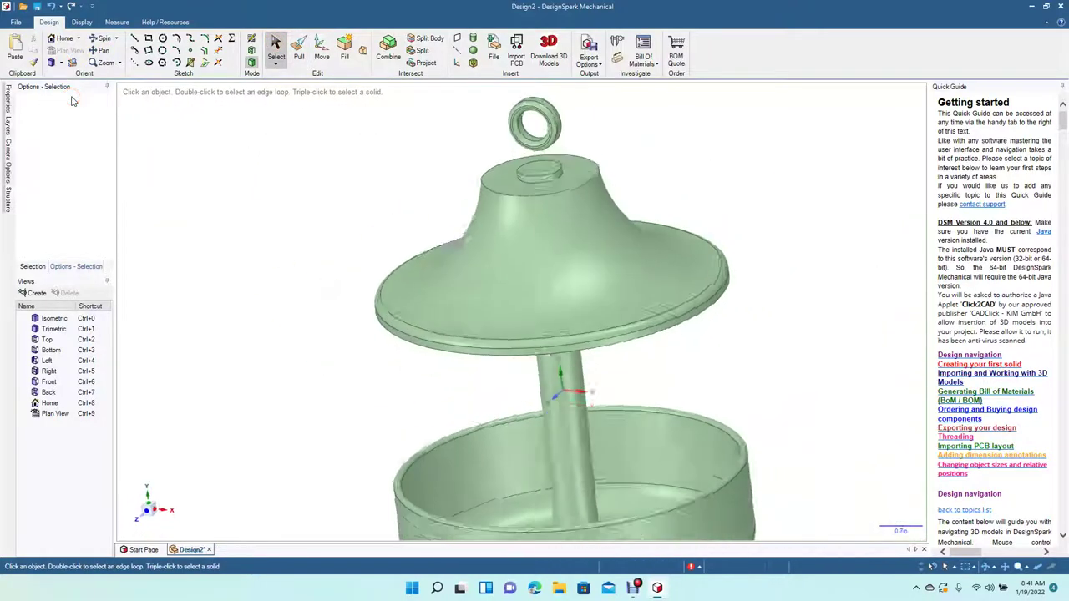
pyautogui.click(508, 182)
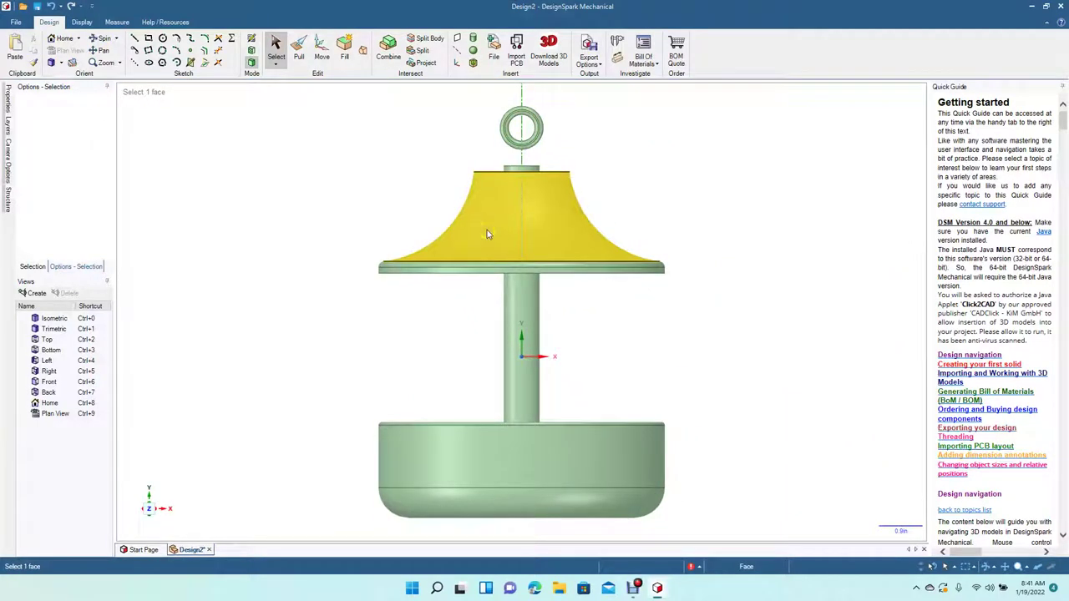
pyautogui.scroll(-3, 487, 234)
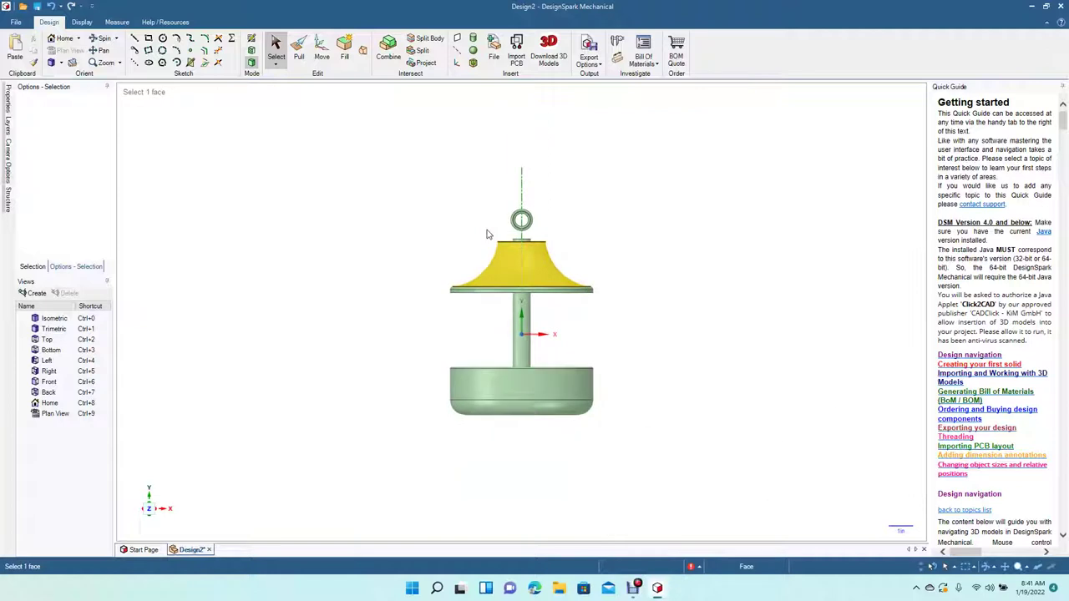
pyautogui.scroll(5, 487, 232)
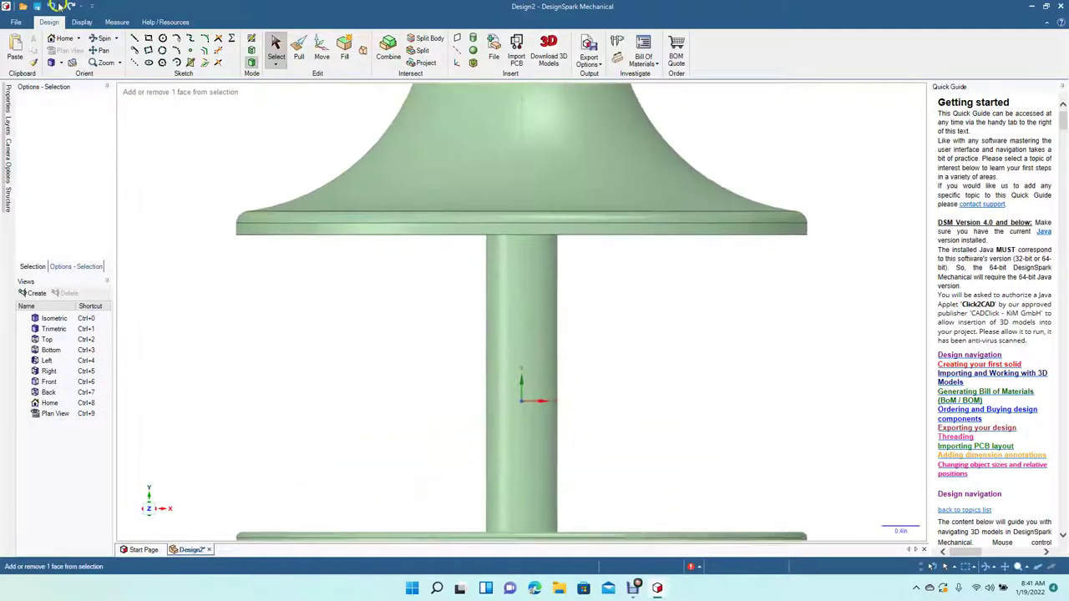
pyautogui.moveTo(220, 200); pyautogui.dragTo(215, 455)
pyautogui.click(105, 40)
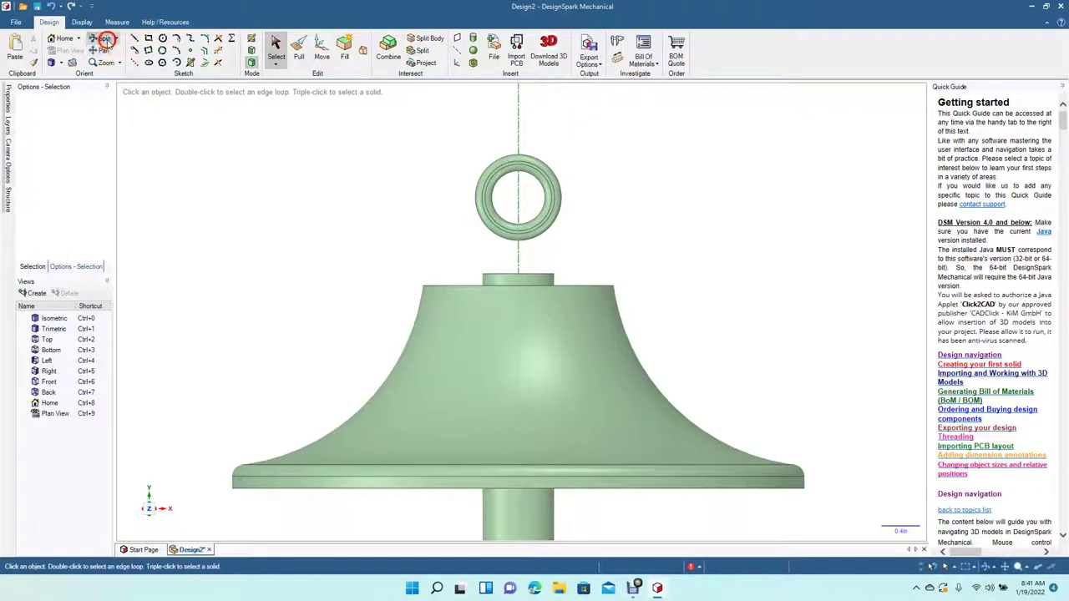
pyautogui.moveTo(266, 193); pyautogui.dragTo(267, 220)
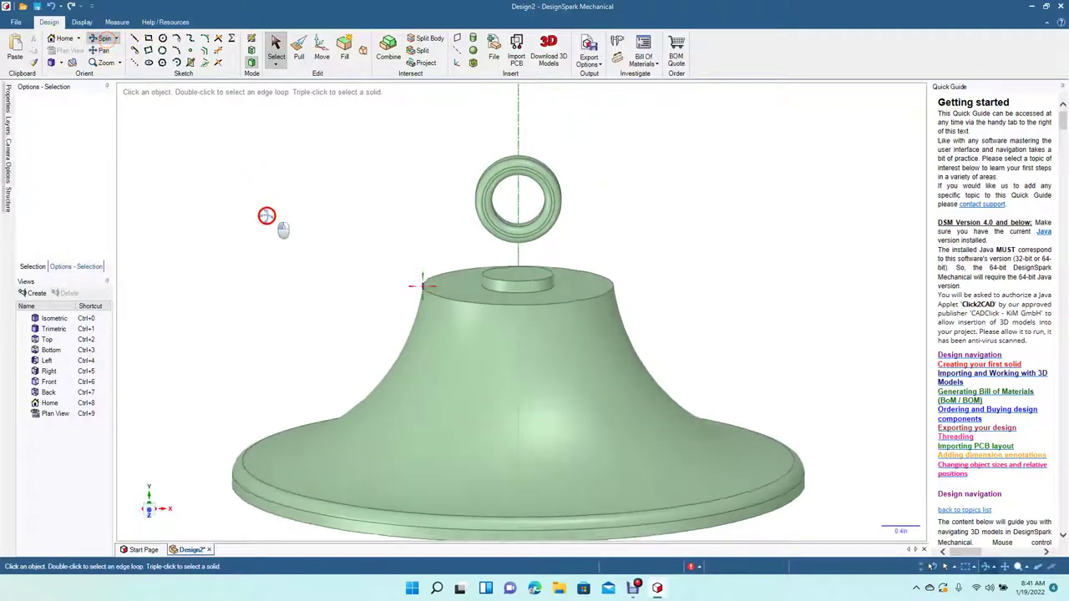
pyautogui.click(276, 48)
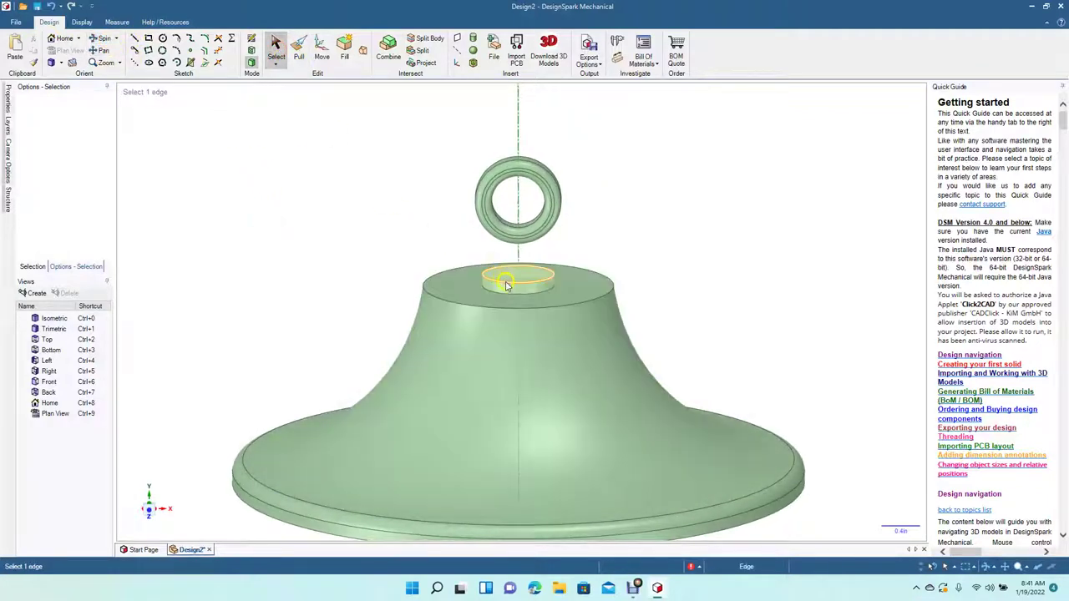
# Step: Move the roof boss's 0.375 in radius circle up about 0.35 in to the ring's base
pyautogui.click(506, 284)
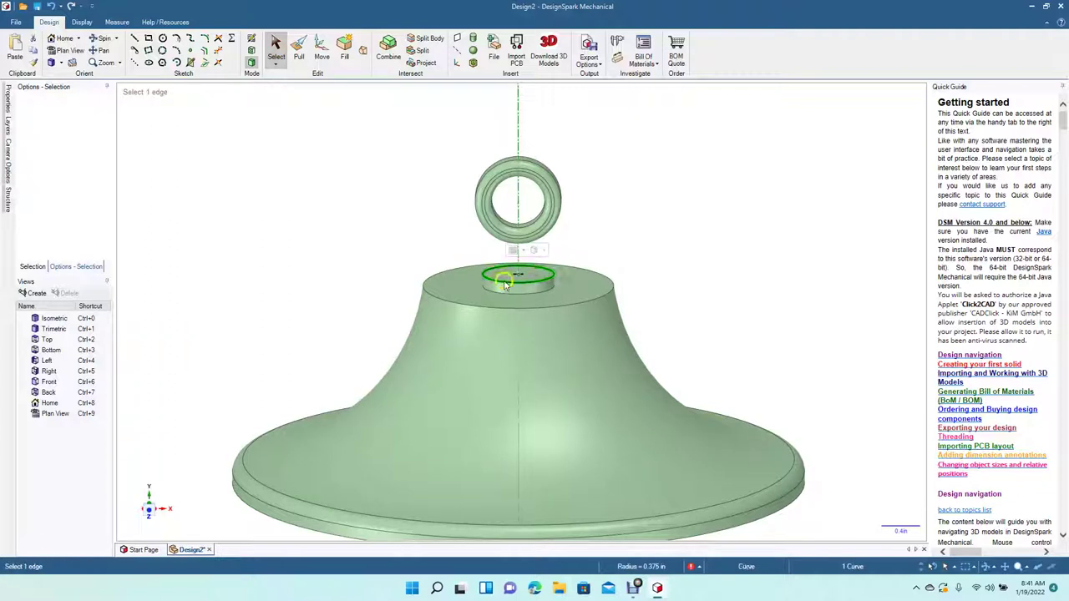
pyautogui.click(321, 51)
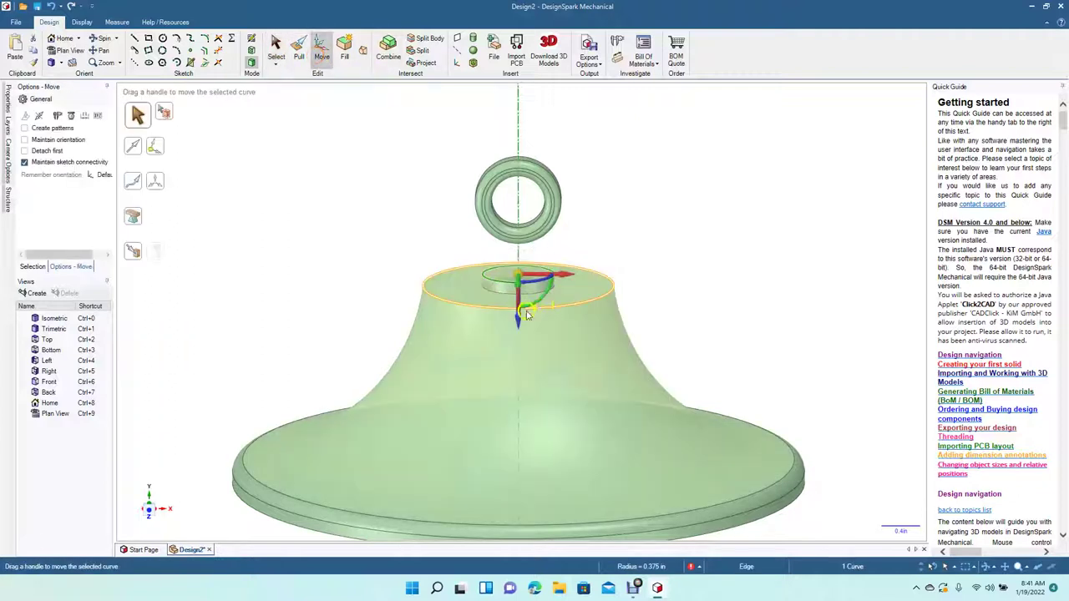
pyautogui.moveTo(518, 319); pyautogui.dragTo(525, 278)
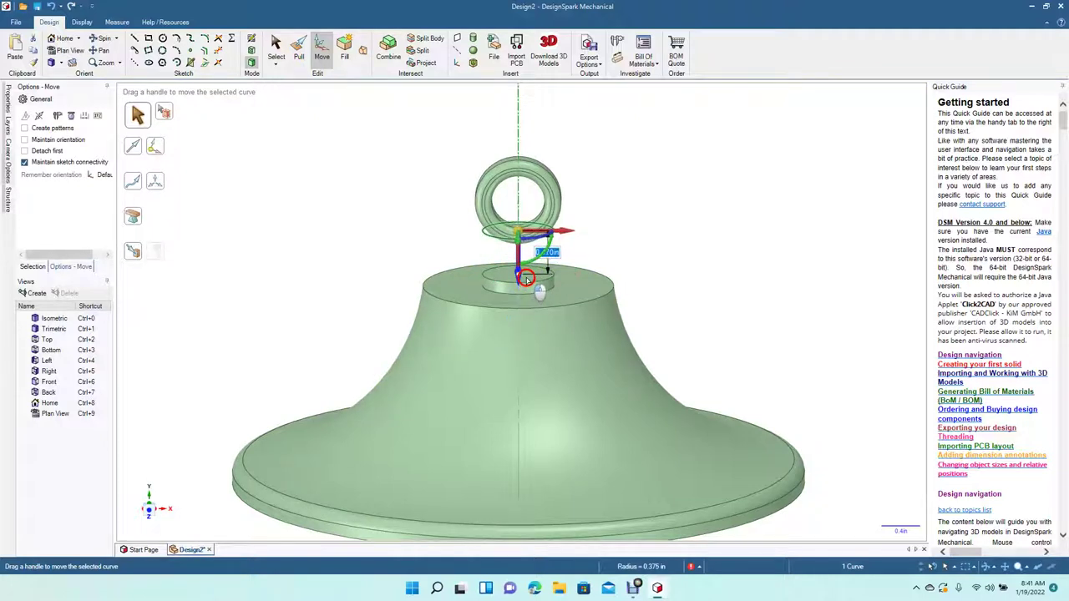
pyautogui.click(386, 215)
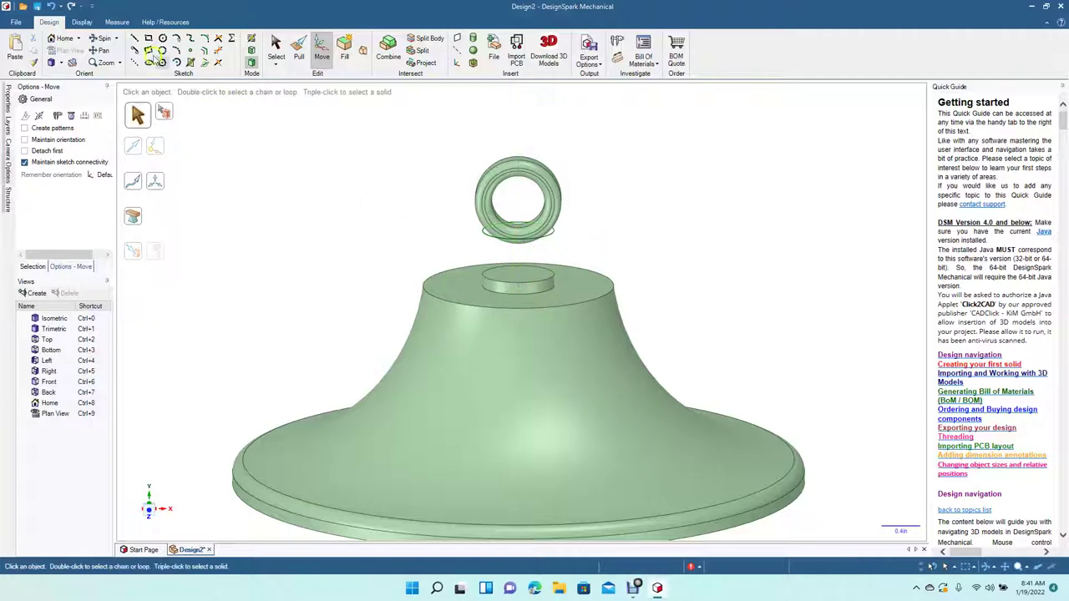
pyautogui.moveTo(291, 163); pyautogui.dragTo(291, 286)
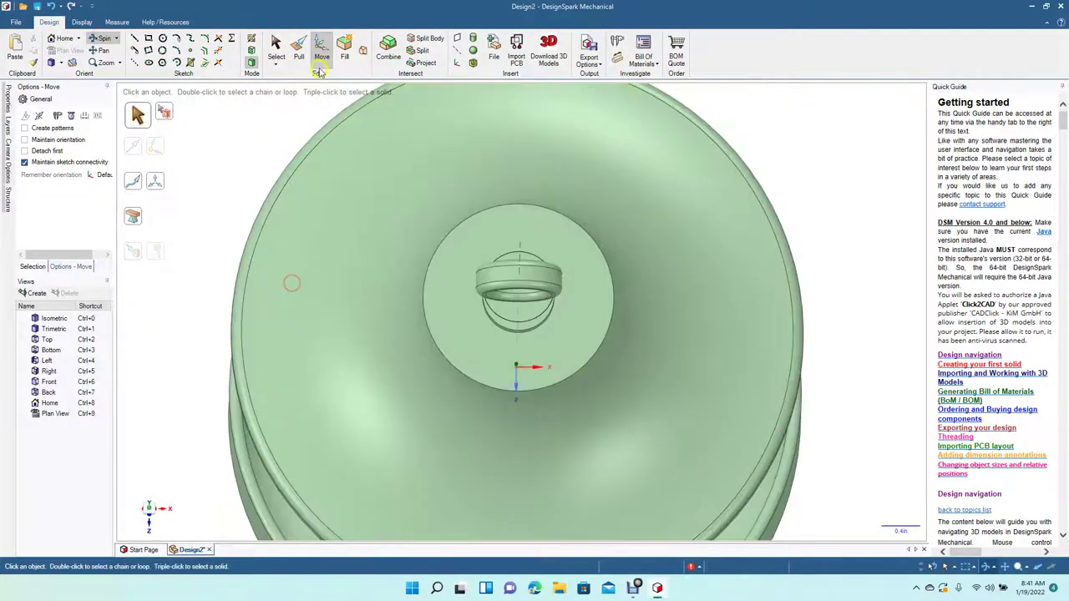
# Step: In plan view, sketch a larger circle centred on the post axis around the moved circle
pyautogui.click(276, 51)
pyautogui.click(444, 239)
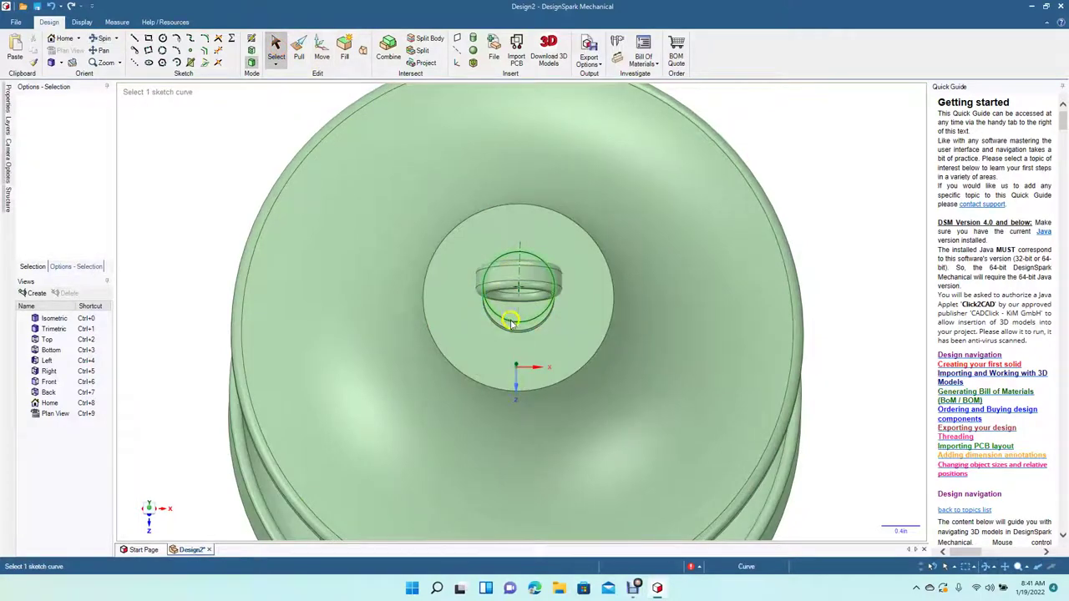
pyautogui.click(513, 324)
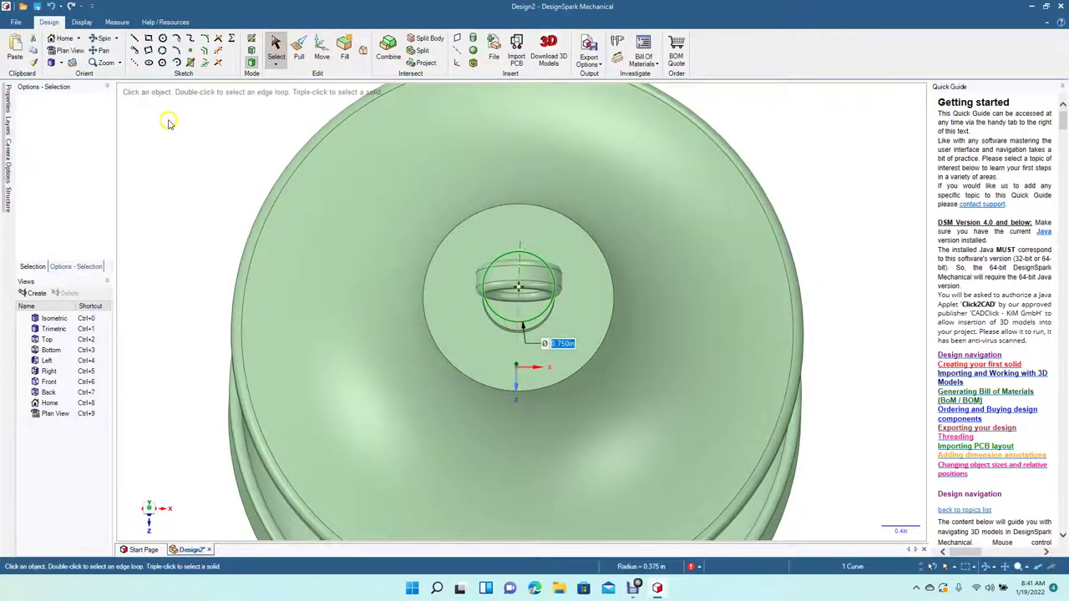
pyautogui.click(71, 51)
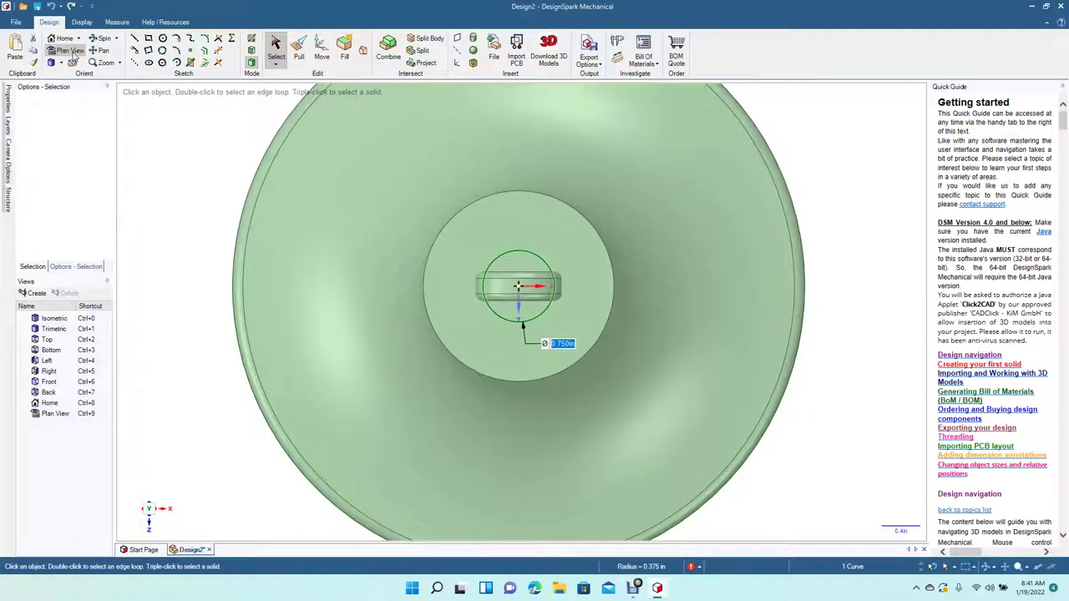
pyautogui.click(163, 39)
pyautogui.click(520, 287)
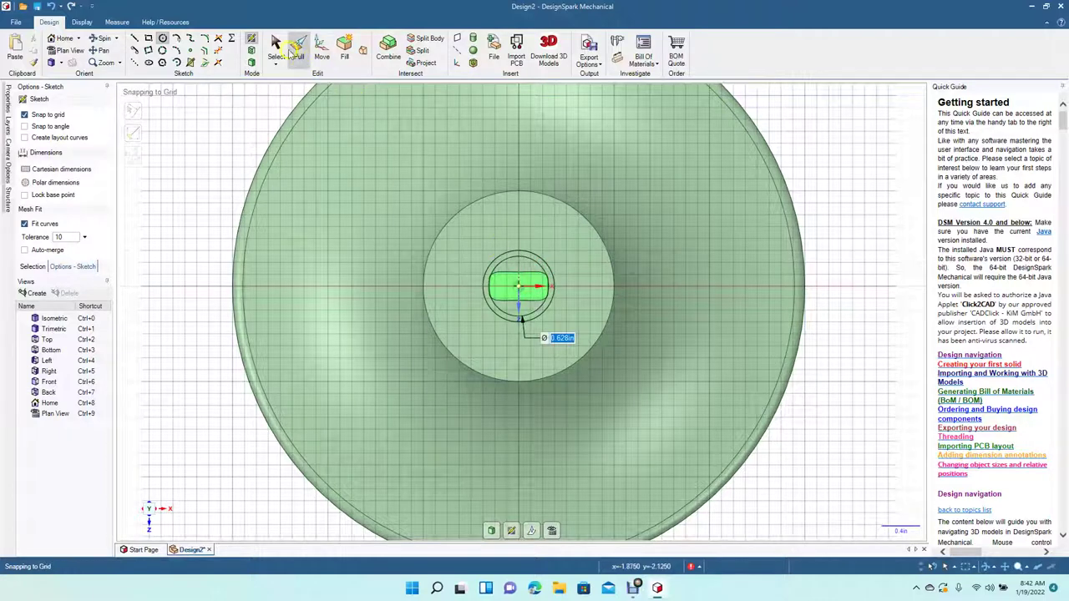
pyautogui.click(276, 46)
pyautogui.click(476, 252)
# Step: Convert the concentric circles into a flat ring-shaped 3D face
pyautogui.click(493, 265)
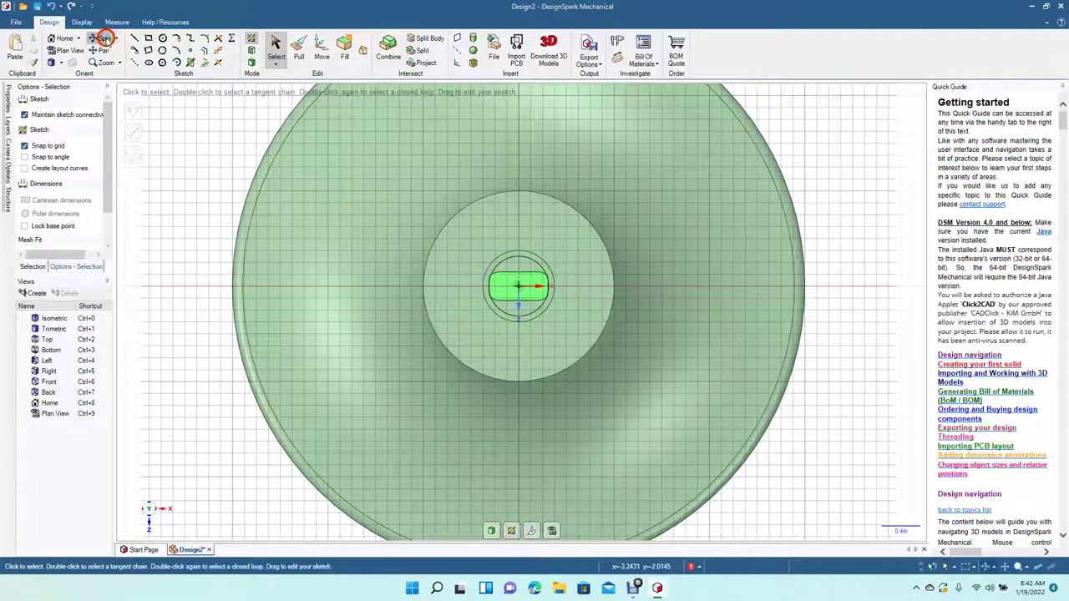
pyautogui.click(104, 38)
pyautogui.moveTo(313, 381); pyautogui.dragTo(317, 302)
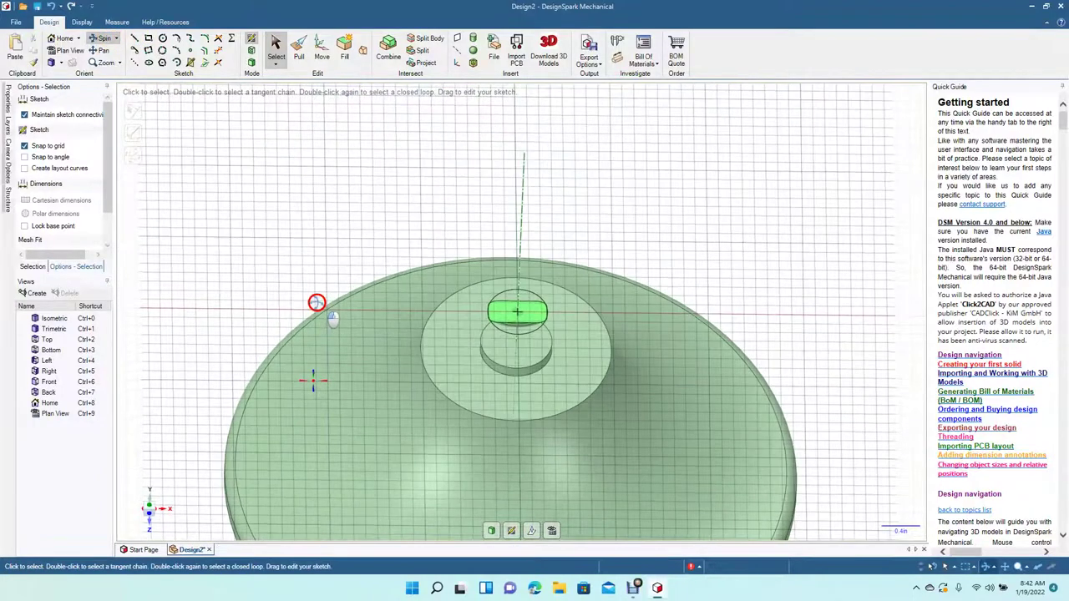
pyautogui.click(276, 52)
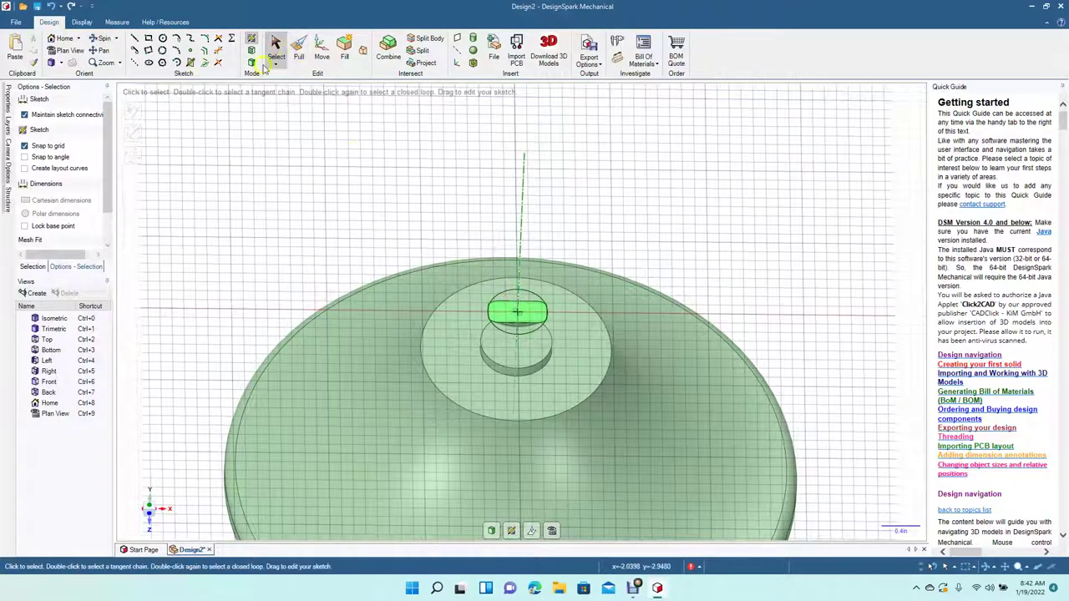
pyautogui.click(253, 64)
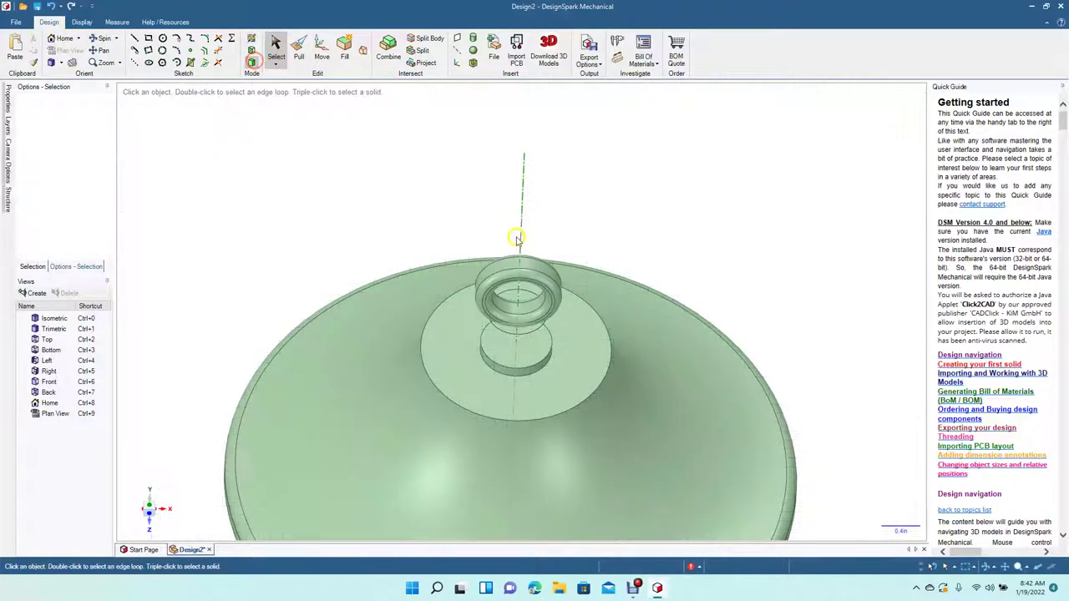
# Step: Blend the circular face under the ring to the boss top face, forming a neck
pyautogui.click(517, 302)
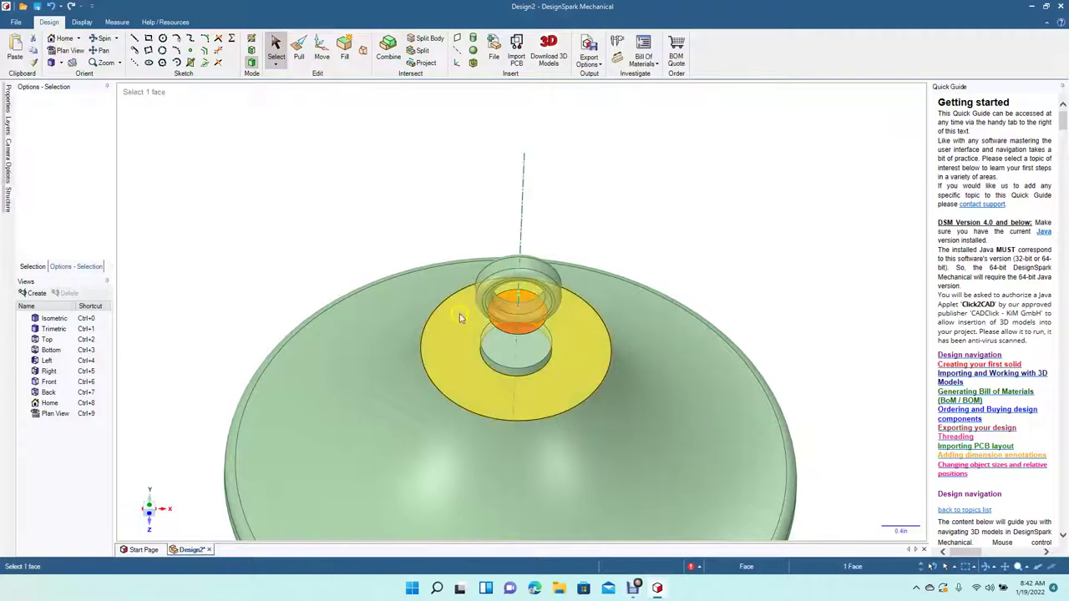
pyautogui.click(362, 51)
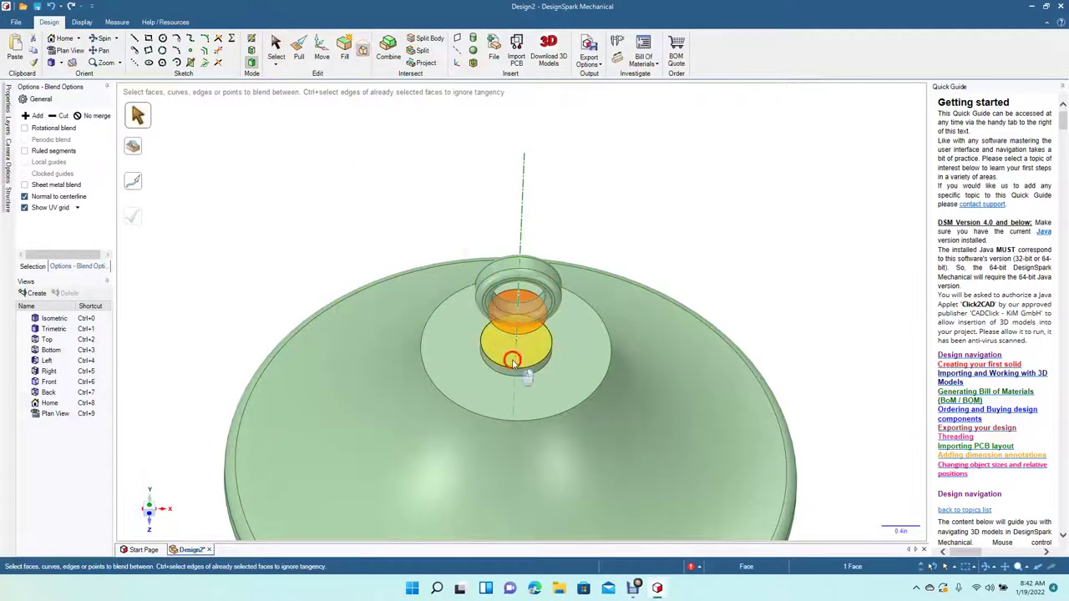
pyautogui.click(513, 361)
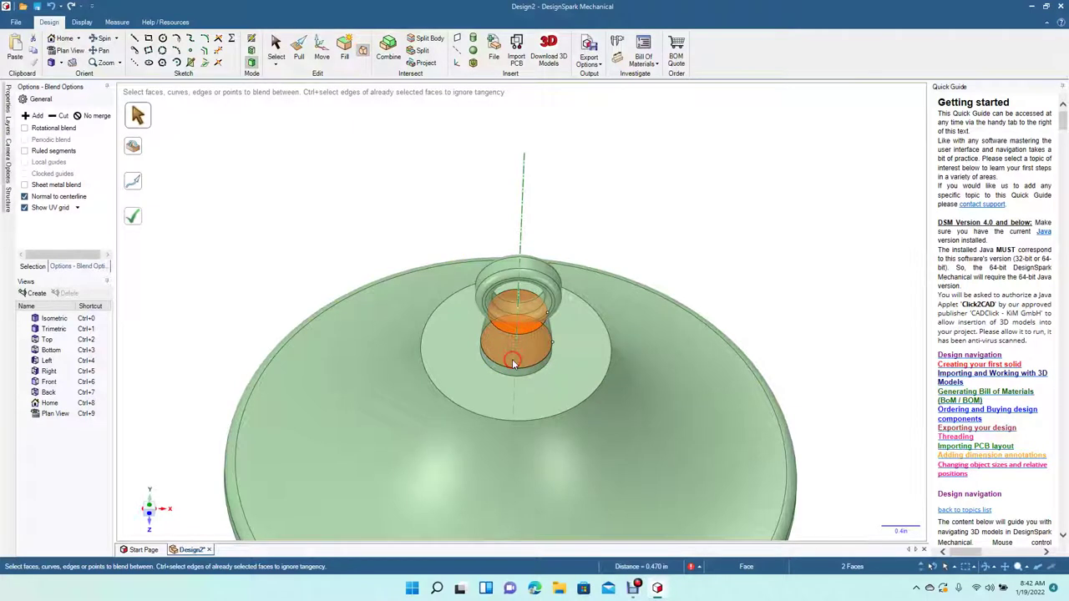
pyautogui.click(135, 217)
# Step: Round the edge where the neck meets the roof at 0.080 in
pyautogui.click(103, 39)
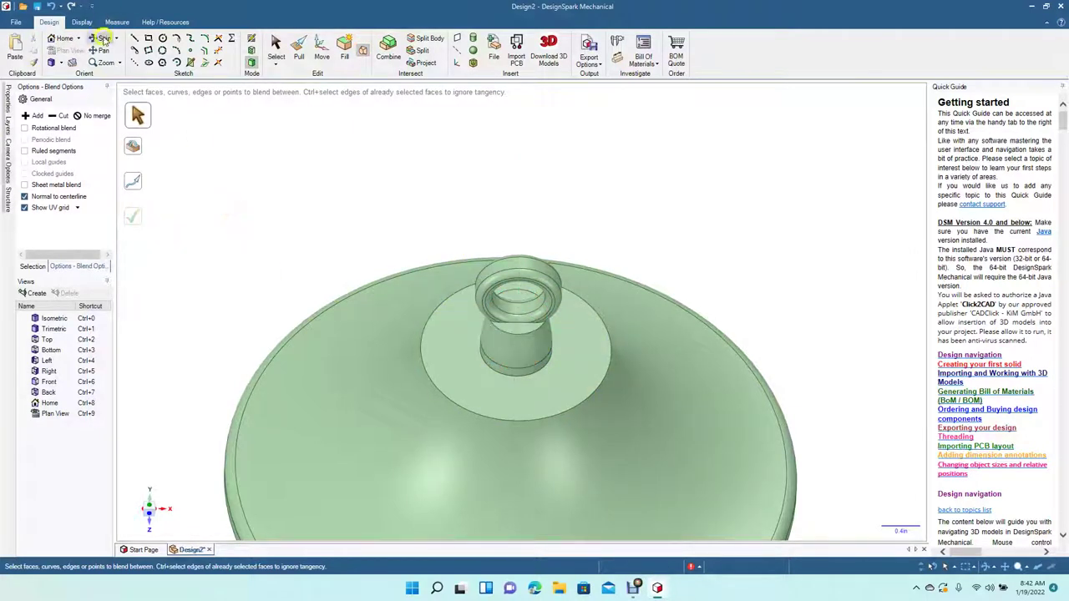
pyautogui.moveTo(219, 175); pyautogui.dragTo(251, 198)
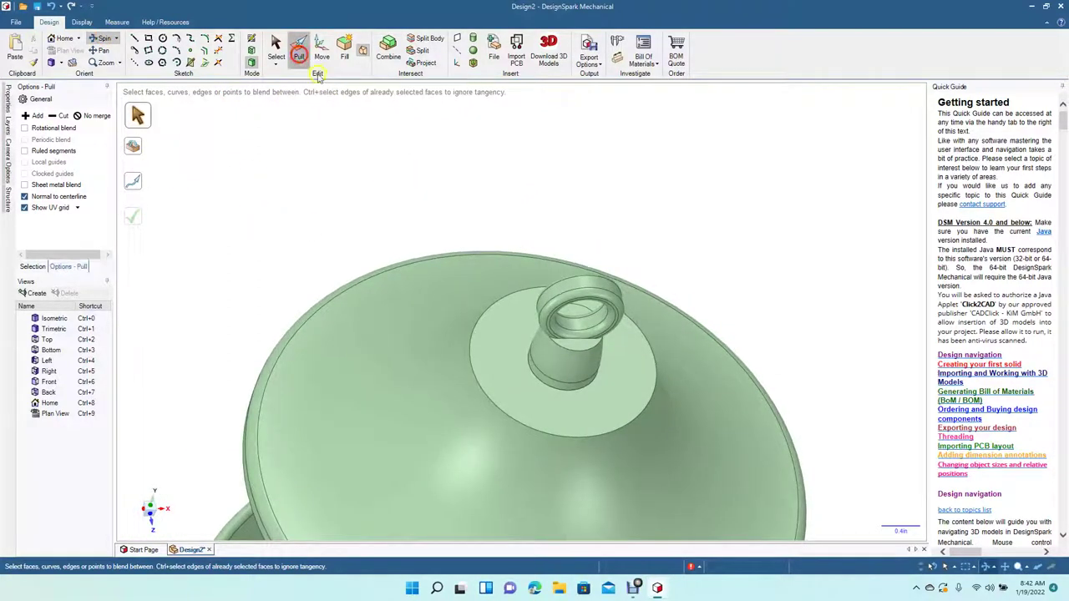
pyautogui.click(299, 54)
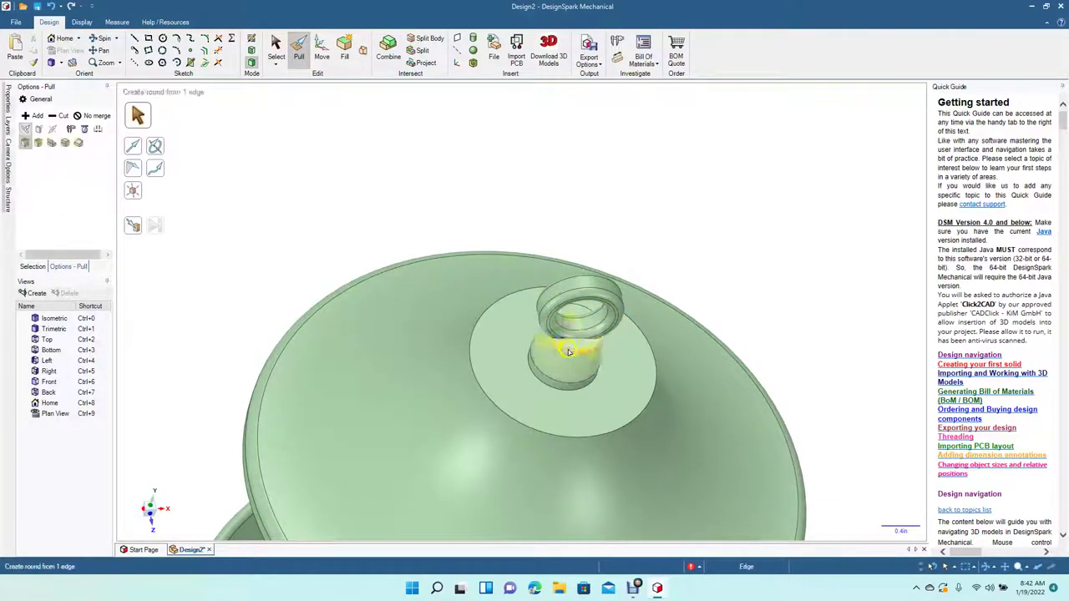
pyautogui.doubleClick(568, 351)
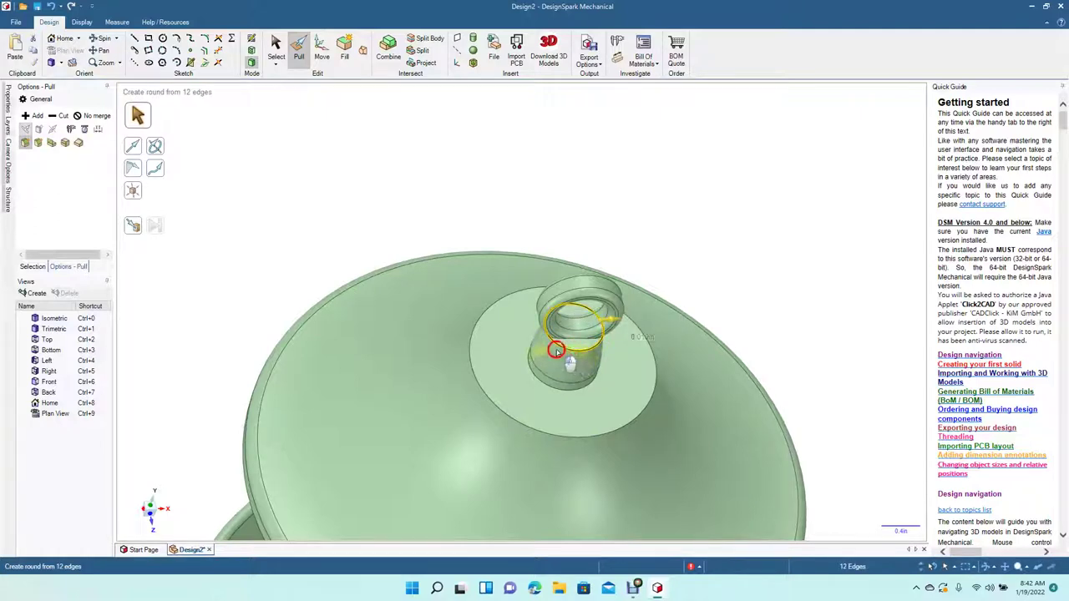
pyautogui.moveTo(577, 333); pyautogui.dragTo(585, 336)
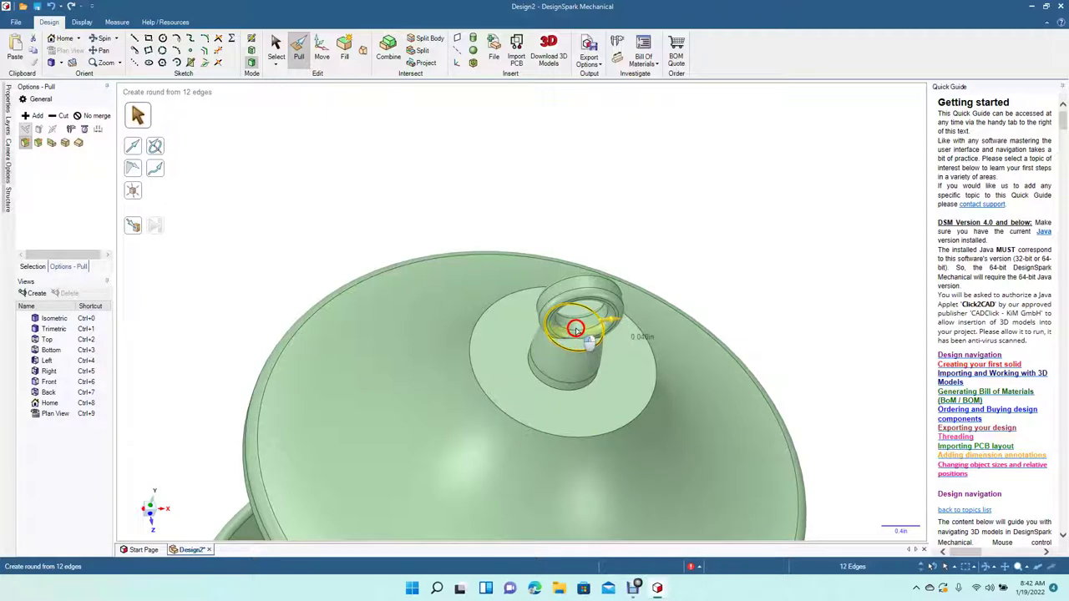
pyautogui.click(275, 54)
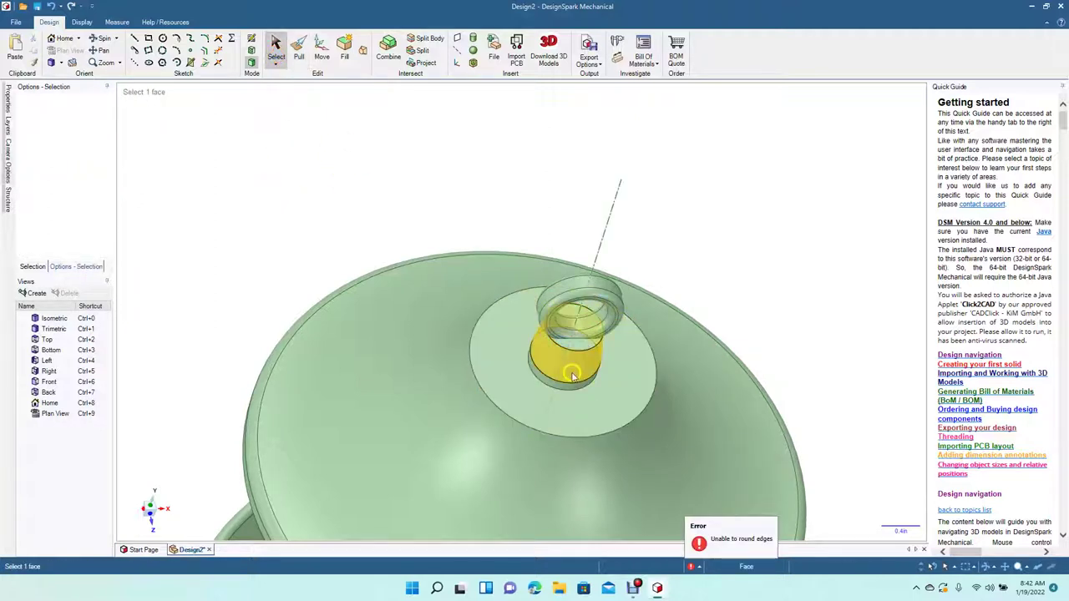
pyautogui.tripleClick(585, 349)
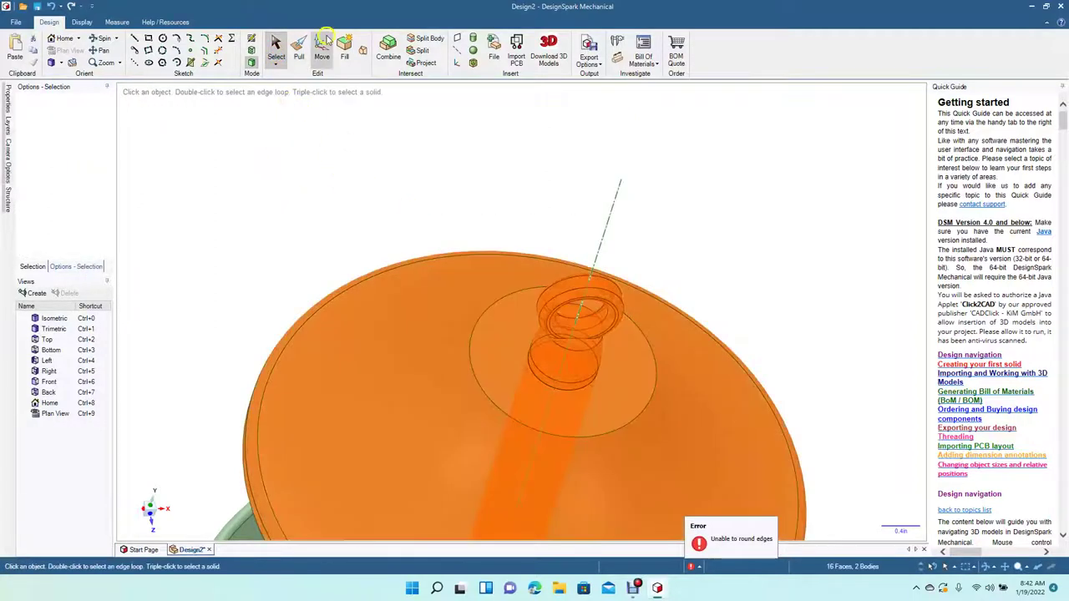
pyautogui.click(299, 50)
pyautogui.click(357, 213)
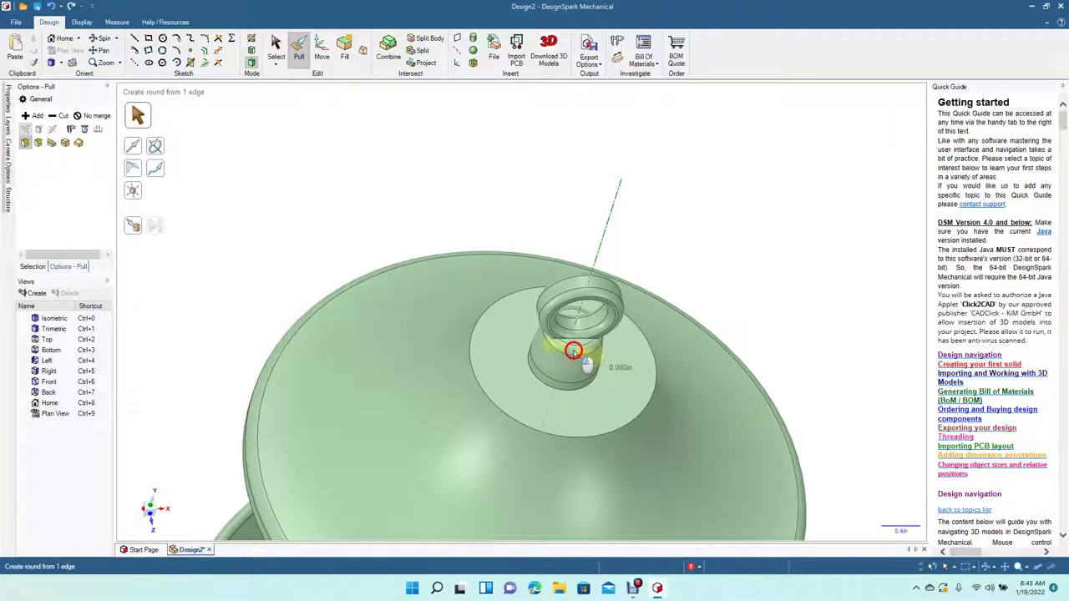
pyautogui.click(275, 51)
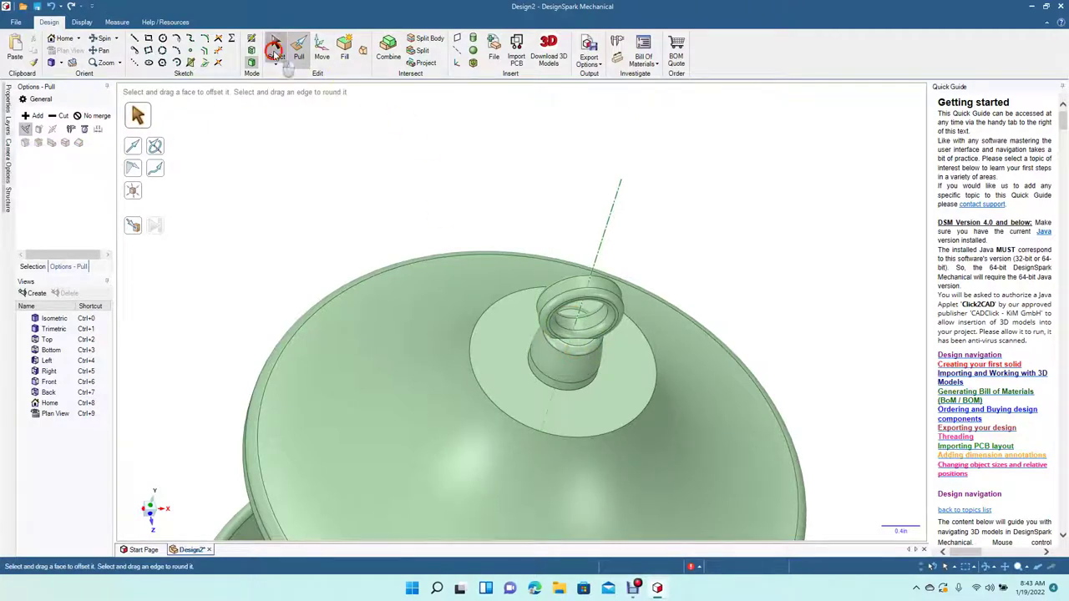
pyautogui.click(293, 165)
pyautogui.click(102, 36)
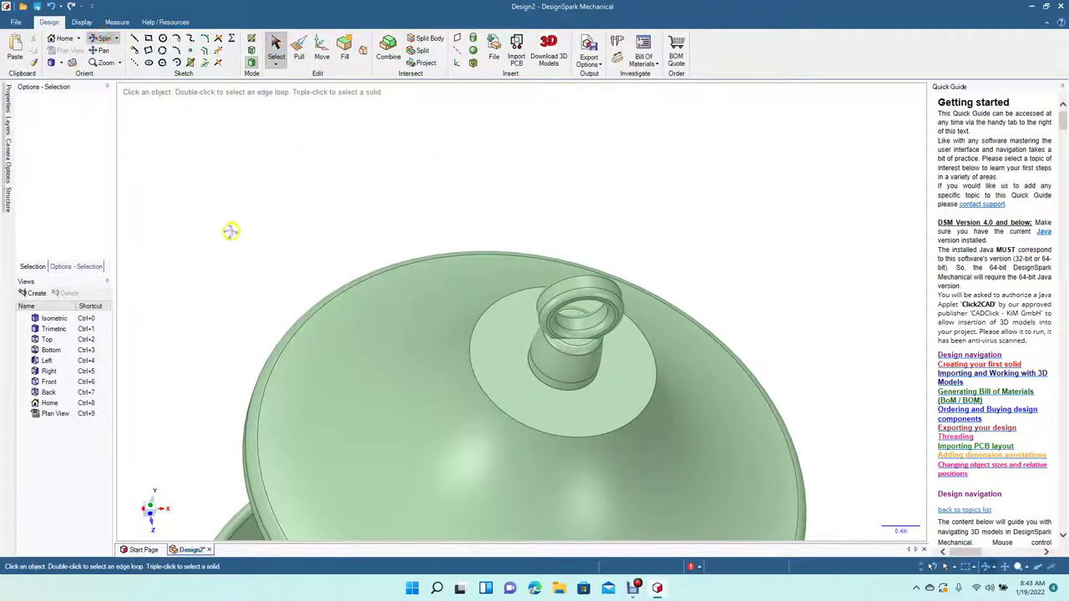
pyautogui.moveTo(229, 231); pyautogui.dragTo(205, 194)
pyautogui.click(279, 48)
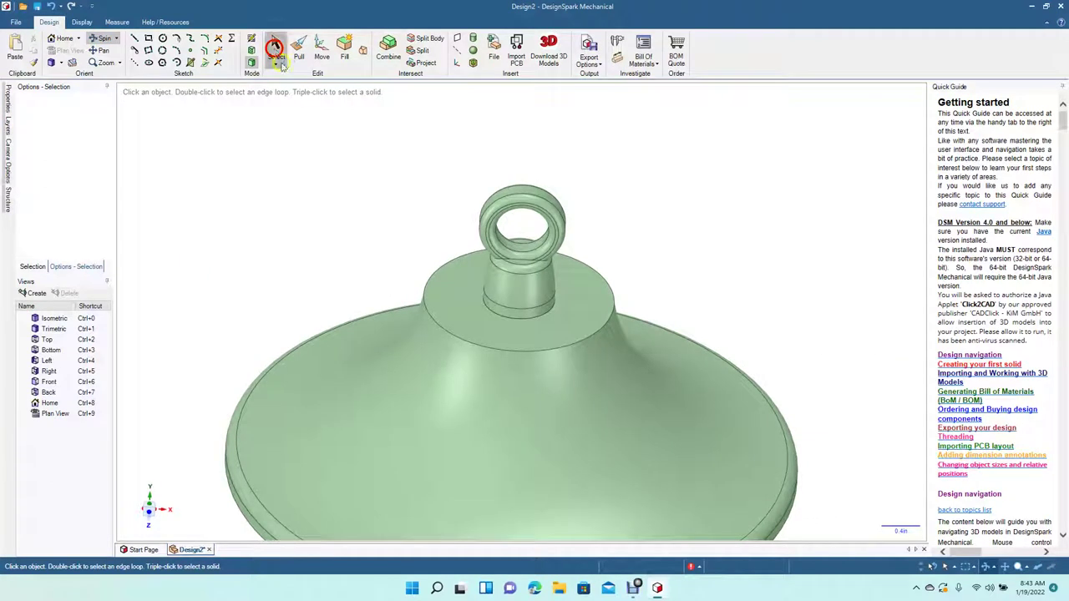
pyautogui.click(507, 316)
pyautogui.press('Escape')
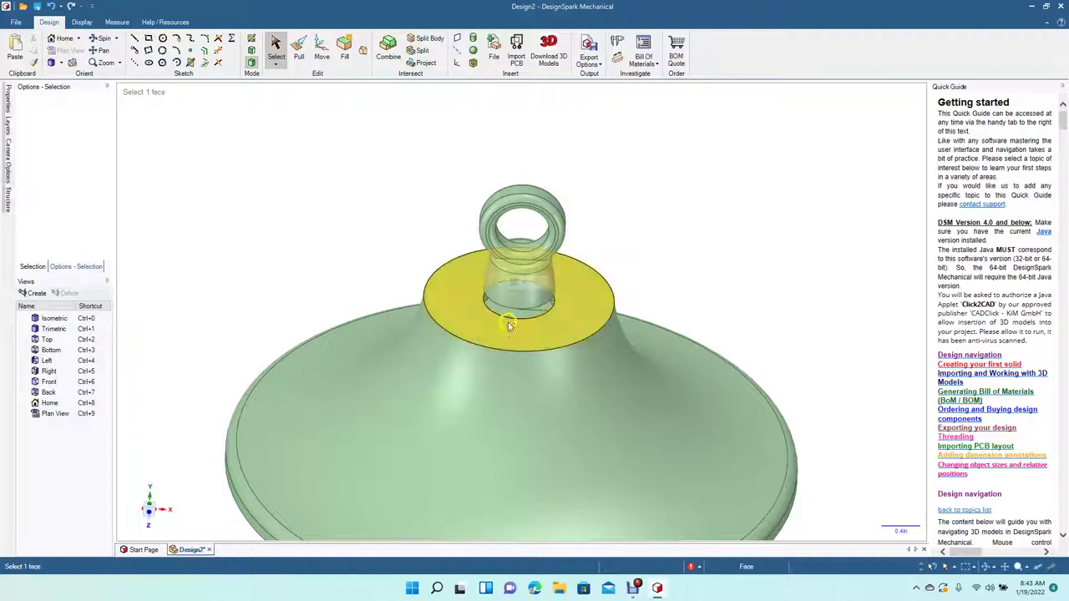
pyautogui.press('ctrl')
pyautogui.hotkey('ctrl', 'z')
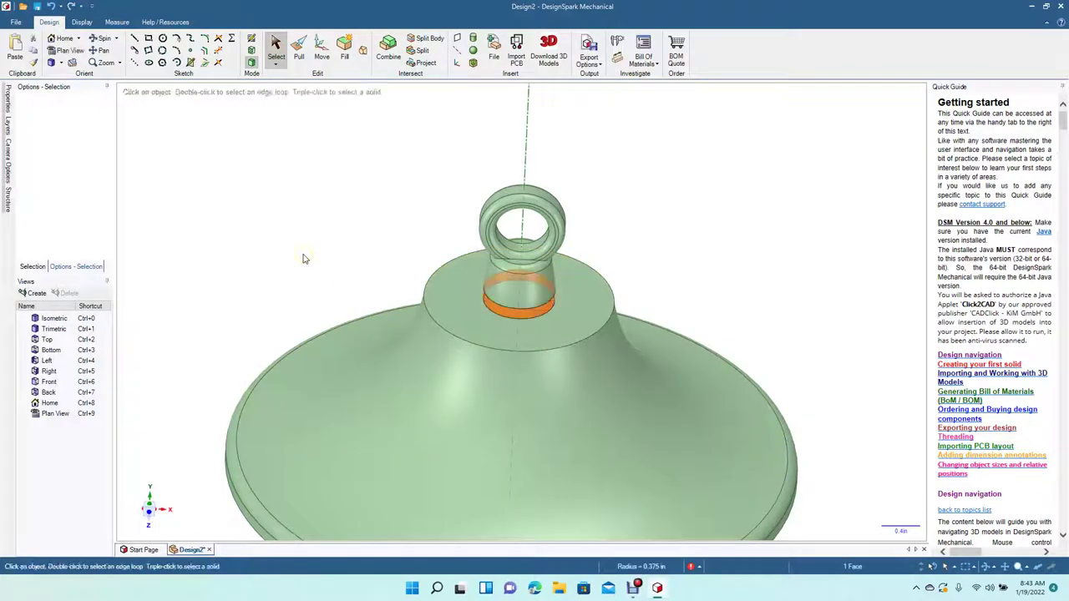
pyautogui.hotkey('ctrl', 'z')
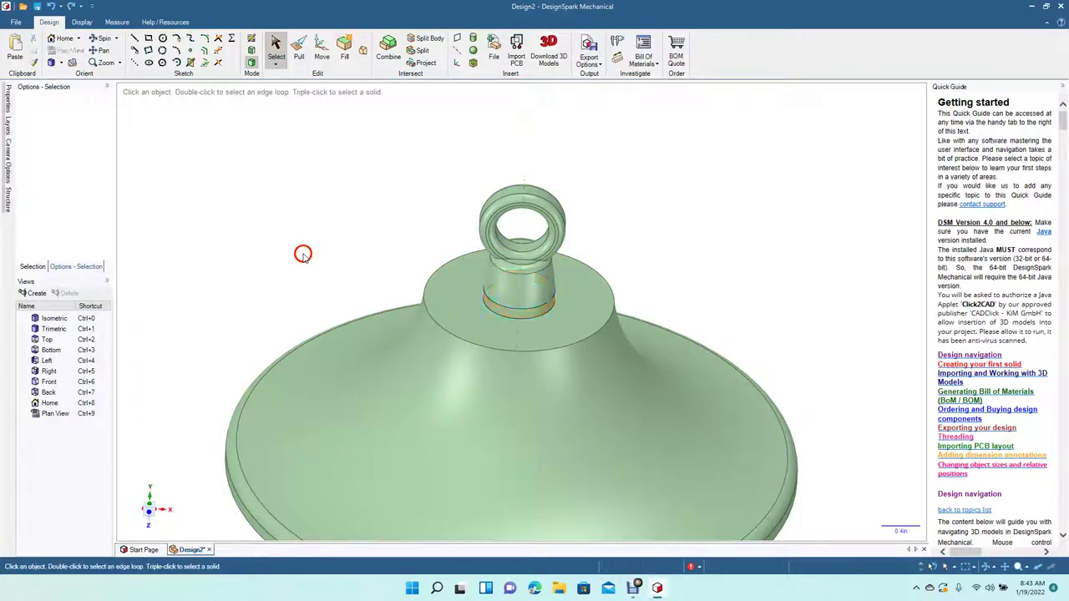
pyautogui.click(519, 317)
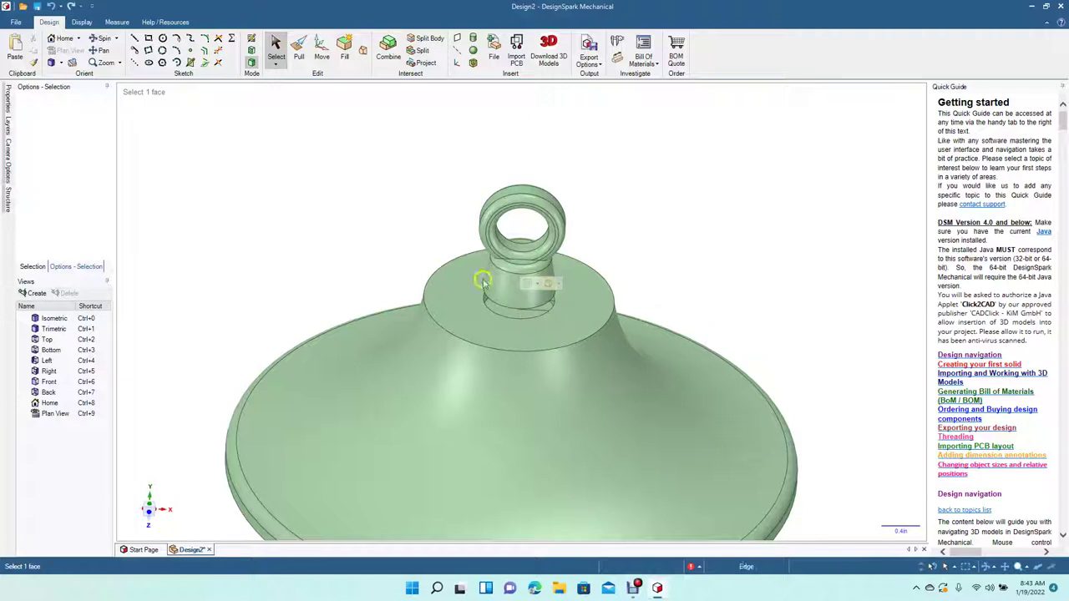
pyautogui.rightClick(279, 203)
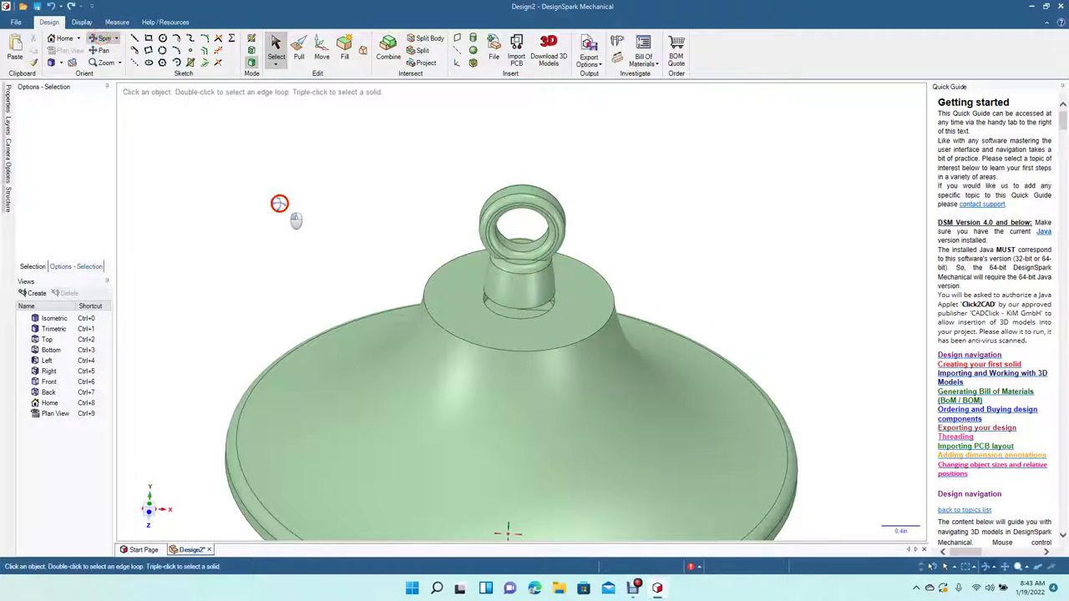
pyautogui.moveTo(279, 204); pyautogui.dragTo(306, 121)
# Step: Pull the recess floor around the neck Up To the roof's flat top face
pyautogui.click(278, 56)
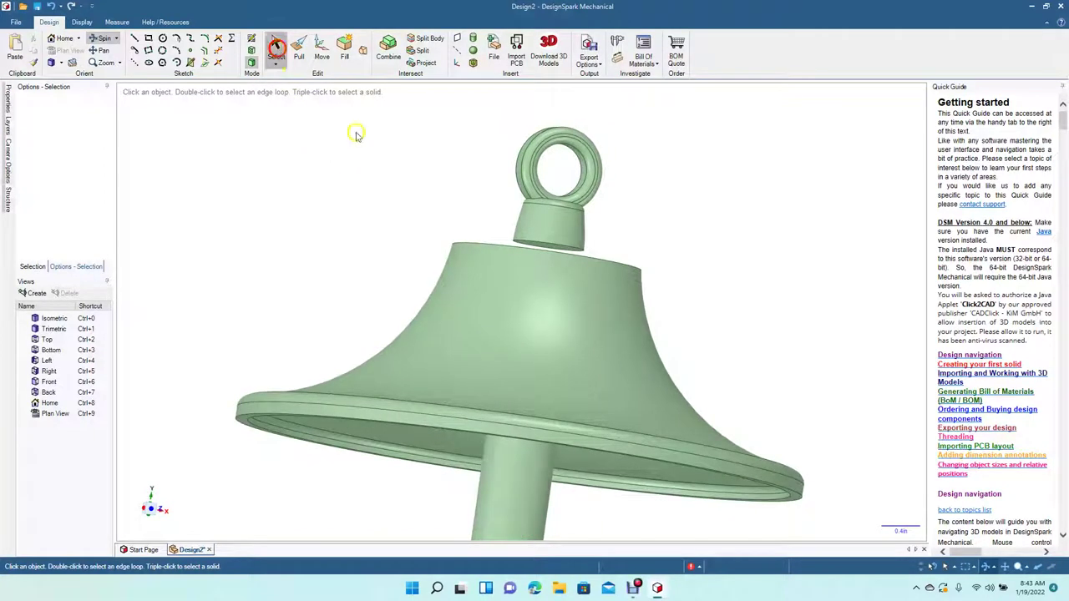
pyautogui.click(544, 250)
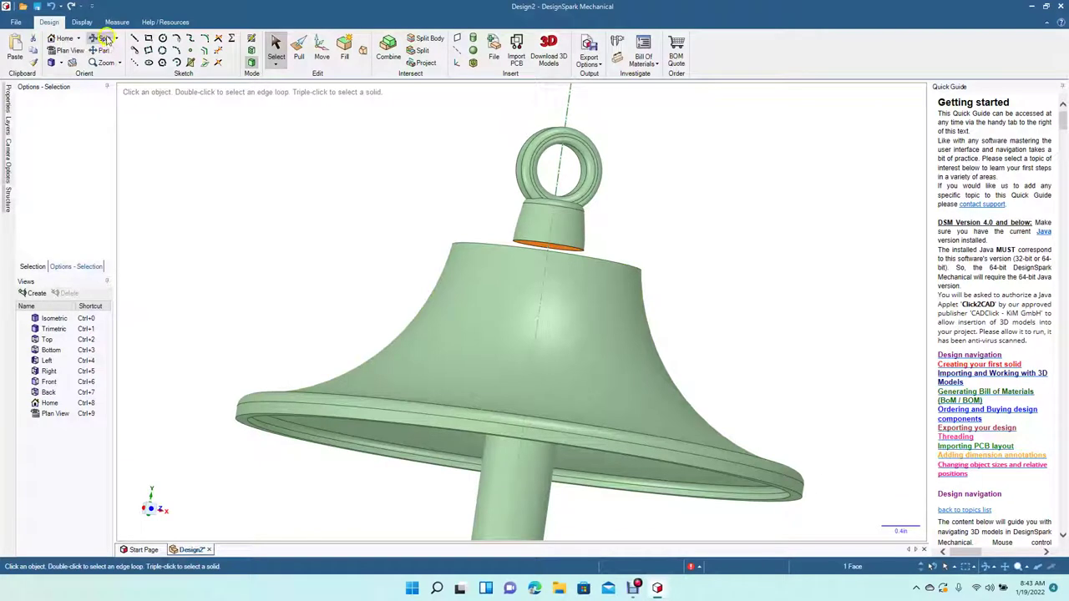
pyautogui.moveTo(306, 225); pyautogui.dragTo(286, 263)
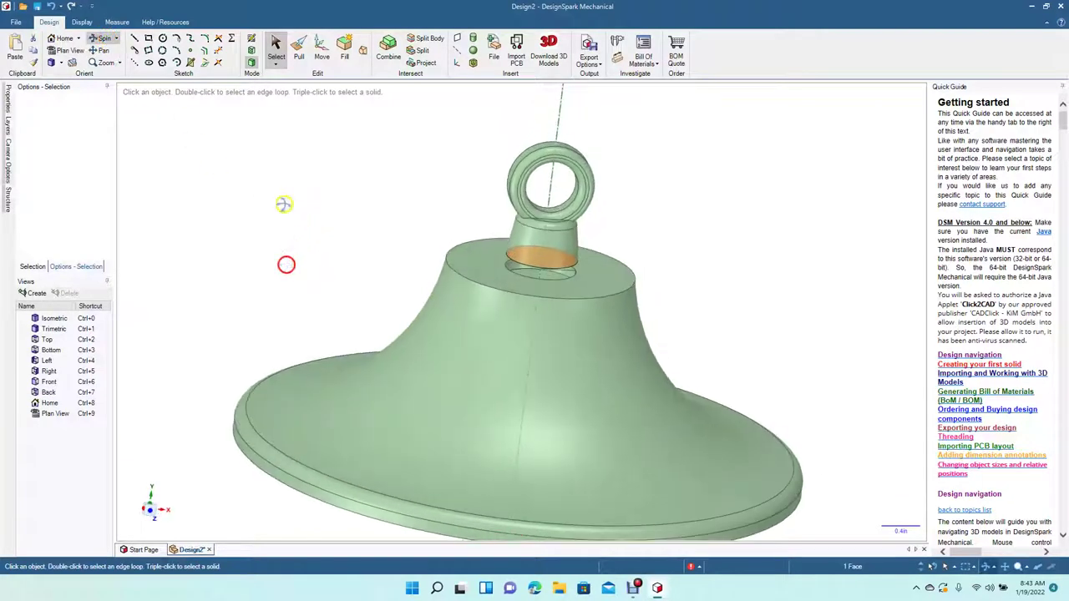
pyautogui.click(299, 50)
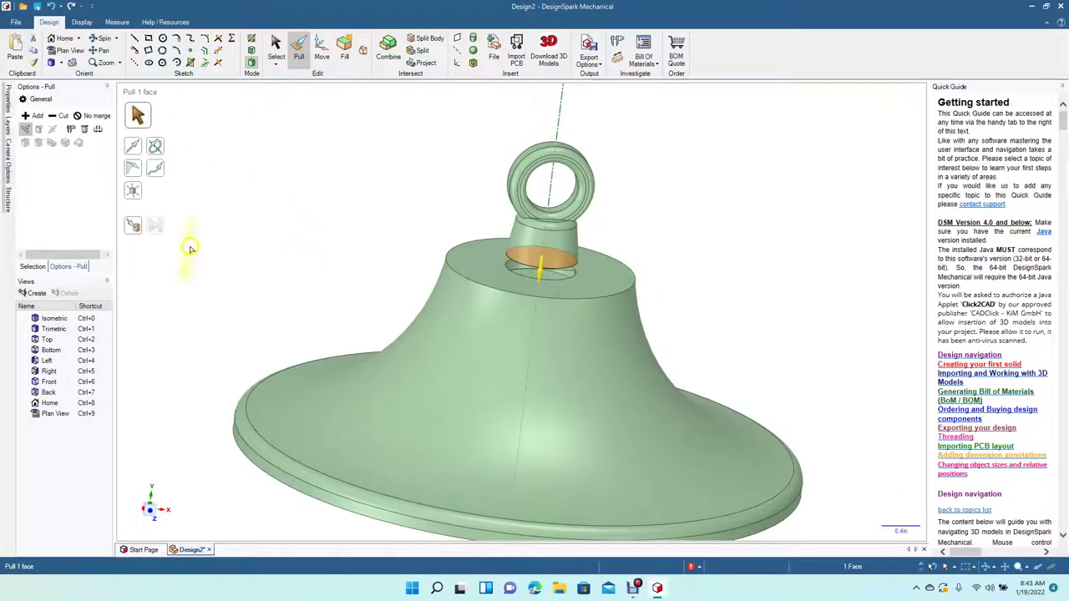
pyautogui.click(136, 227)
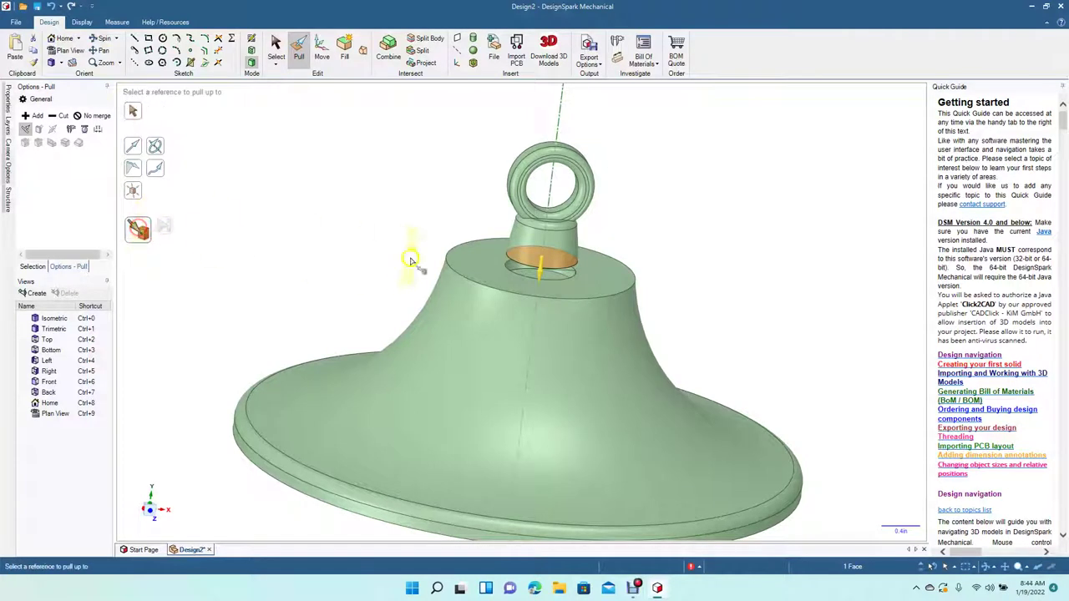
pyautogui.click(482, 260)
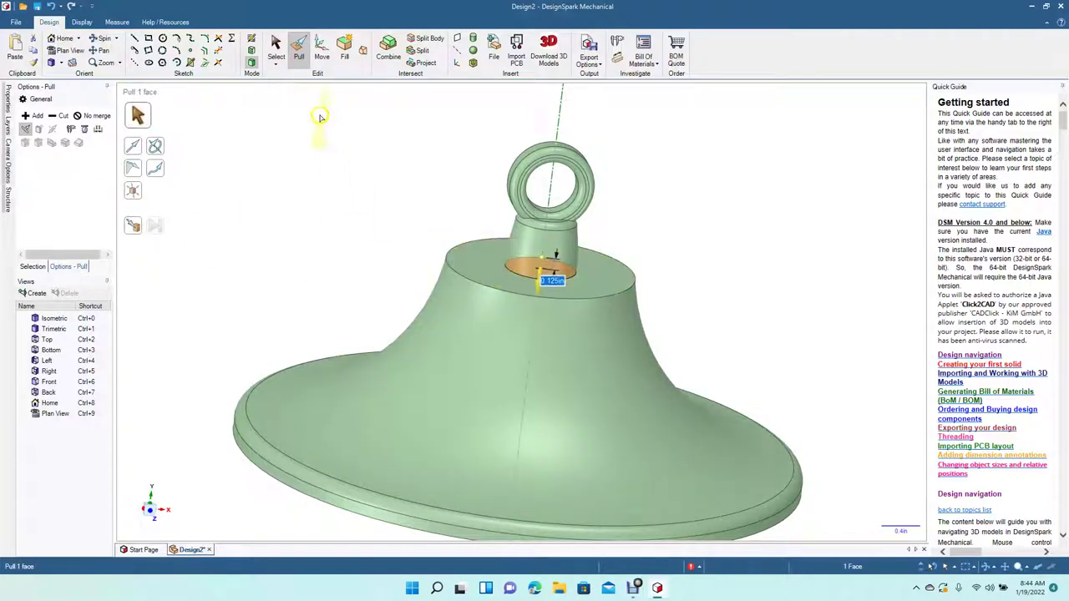
pyautogui.click(274, 49)
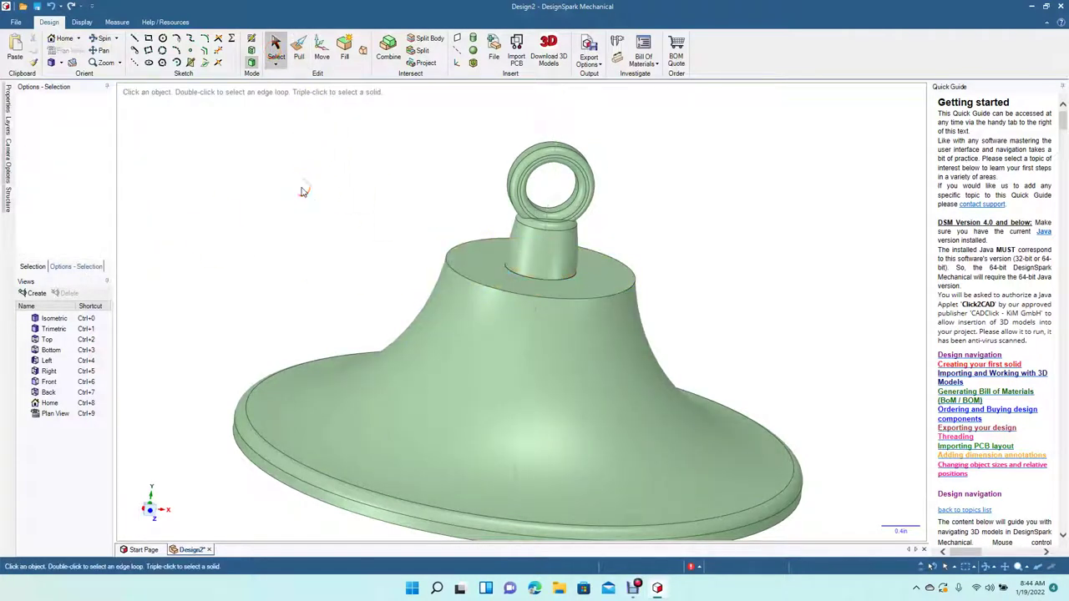
# Step: Try offsetting the roof's top ring face slightly, then deselect it
pyautogui.click(298, 50)
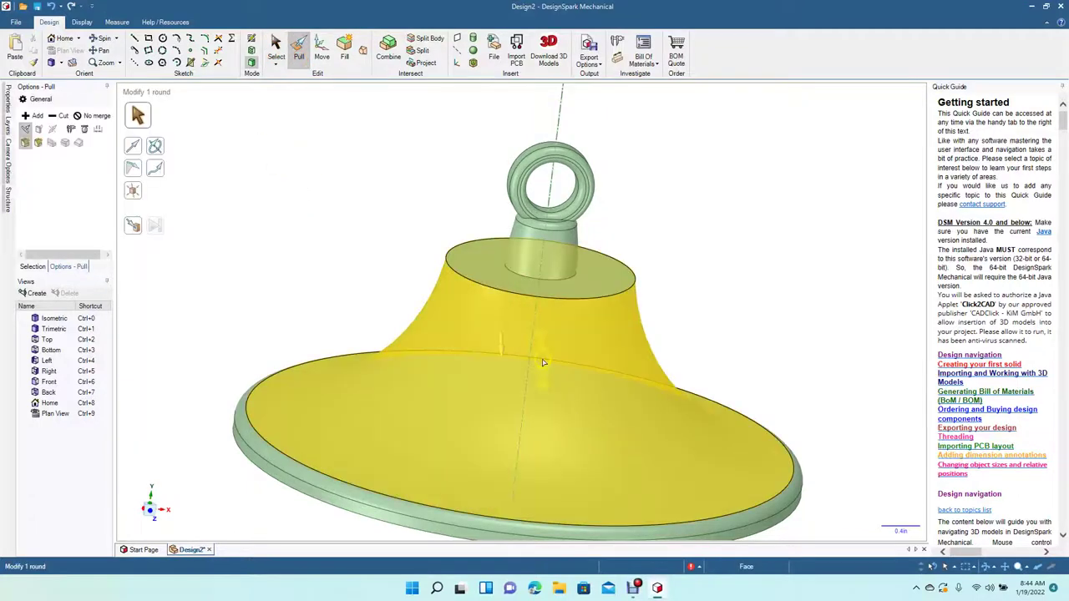
pyautogui.click(526, 284)
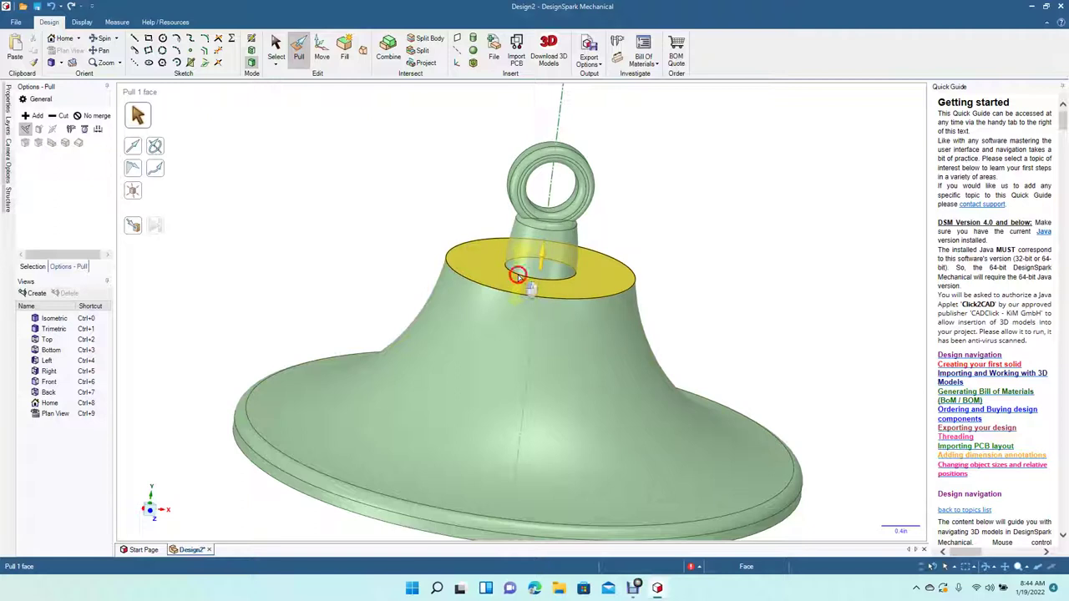
pyautogui.moveTo(518, 276); pyautogui.dragTo(511, 278)
pyautogui.click(409, 235)
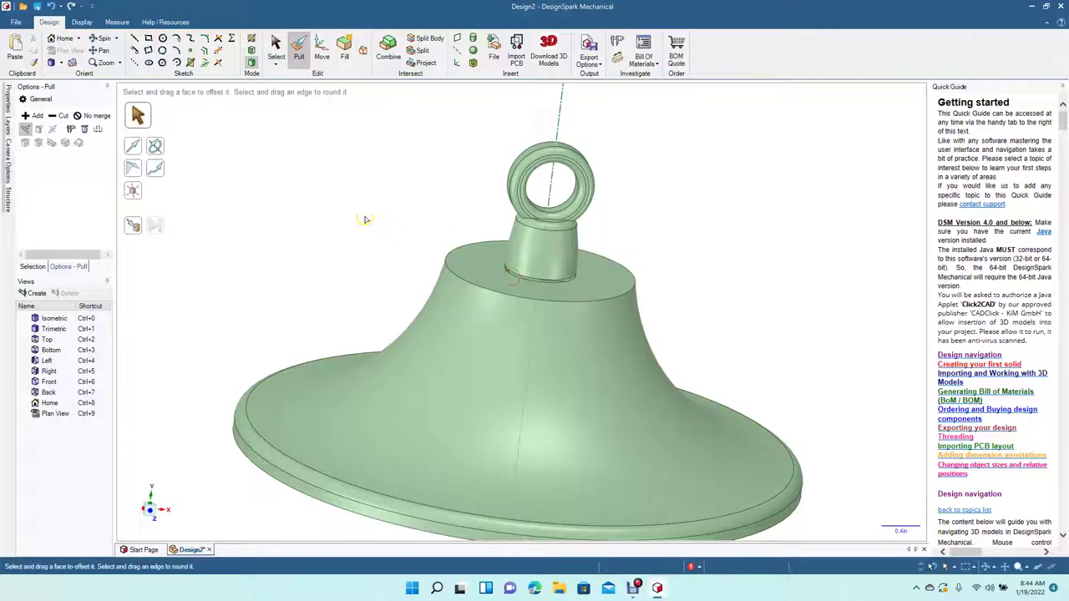
pyautogui.click(473, 265)
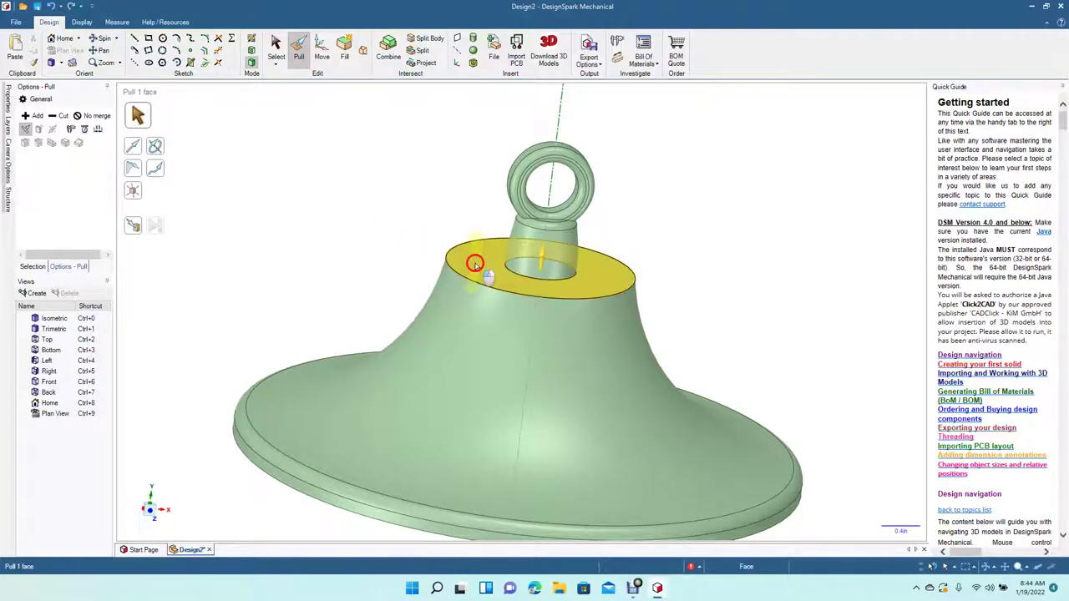
pyautogui.moveTo(476, 262); pyautogui.dragTo(475, 259)
pyautogui.click(389, 195)
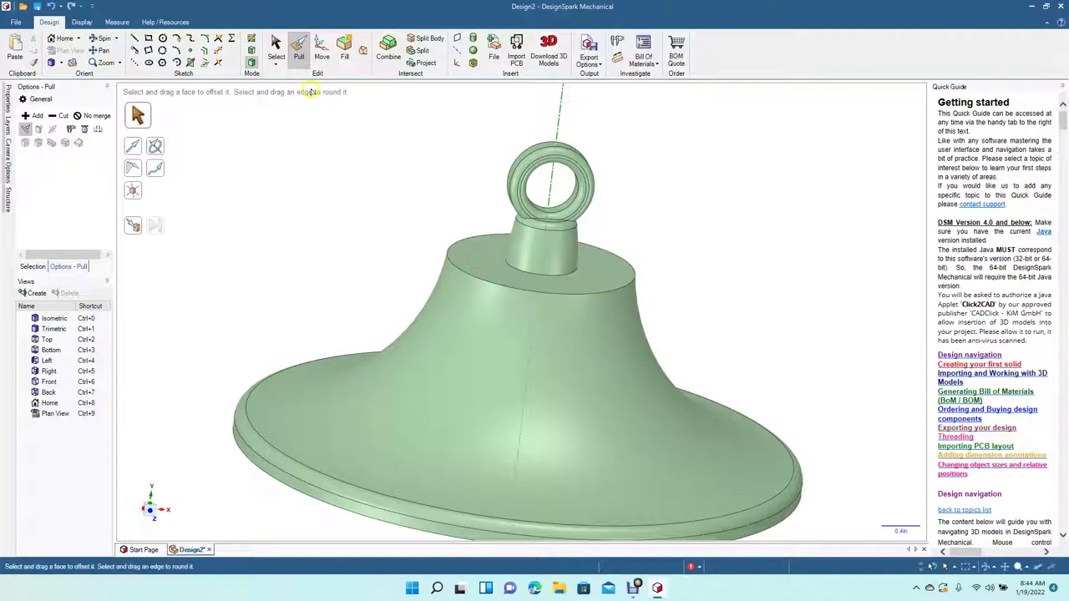
pyautogui.click(277, 45)
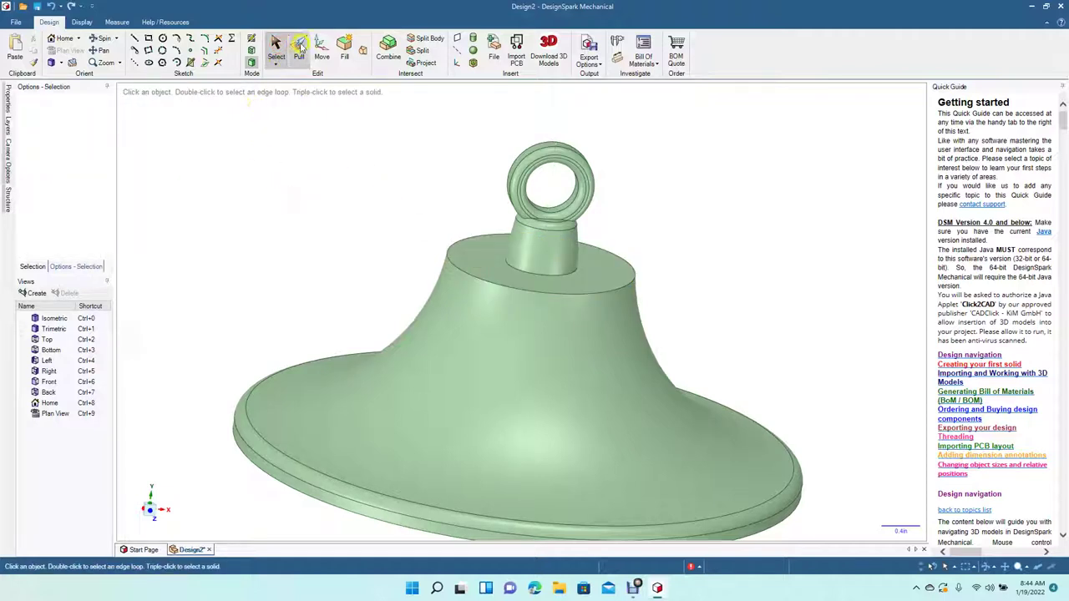
# Step: Round the roof's top rim edge with a 0.100 in fillet
pyautogui.press('p')
pyautogui.click(599, 399)
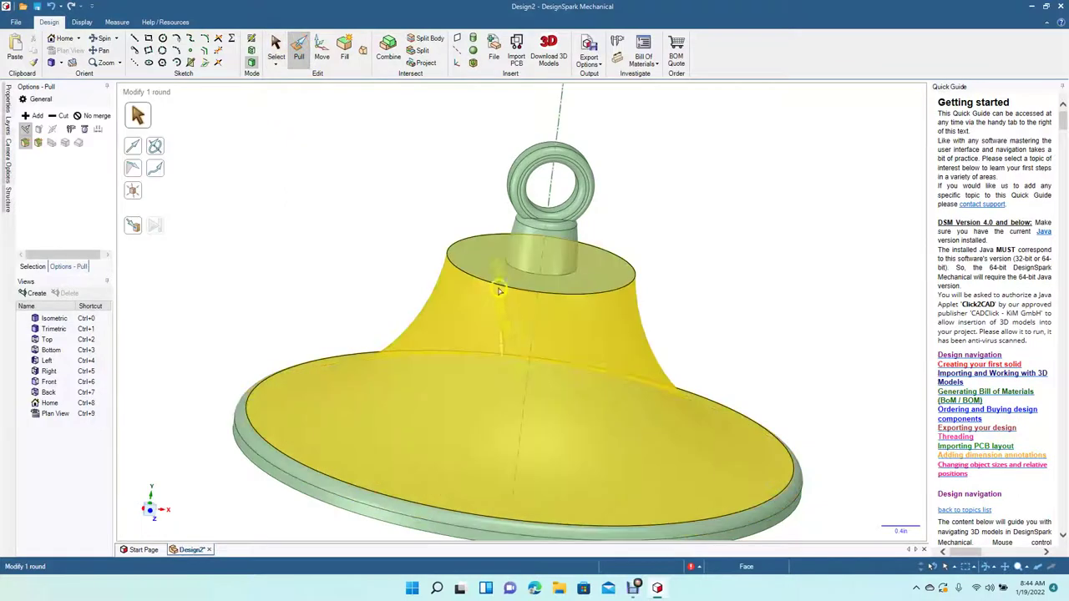
pyautogui.click(499, 290)
pyautogui.moveTo(499, 290); pyautogui.dragTo(542, 270)
pyautogui.click(528, 277)
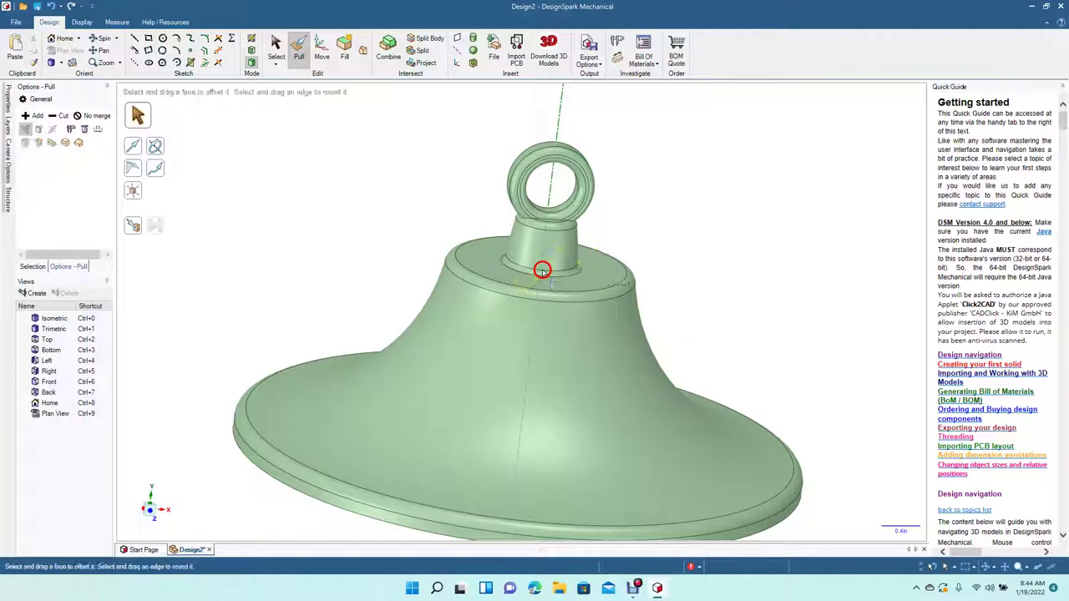
pyautogui.click(275, 46)
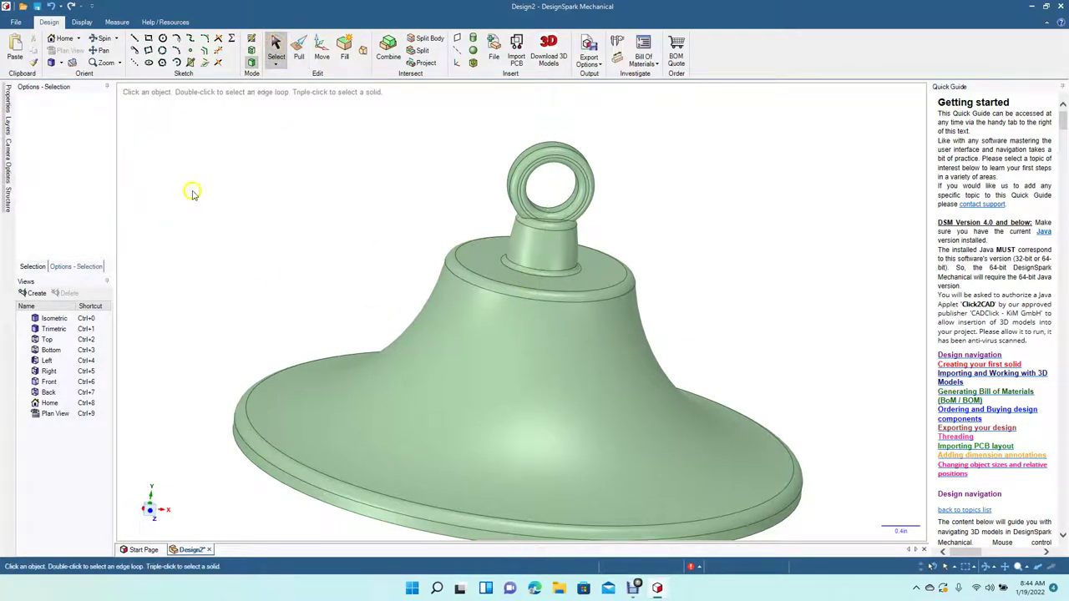
# Step: Zoom out and show the whole feeder in the Front view
pyautogui.scroll(-5, 192, 195)
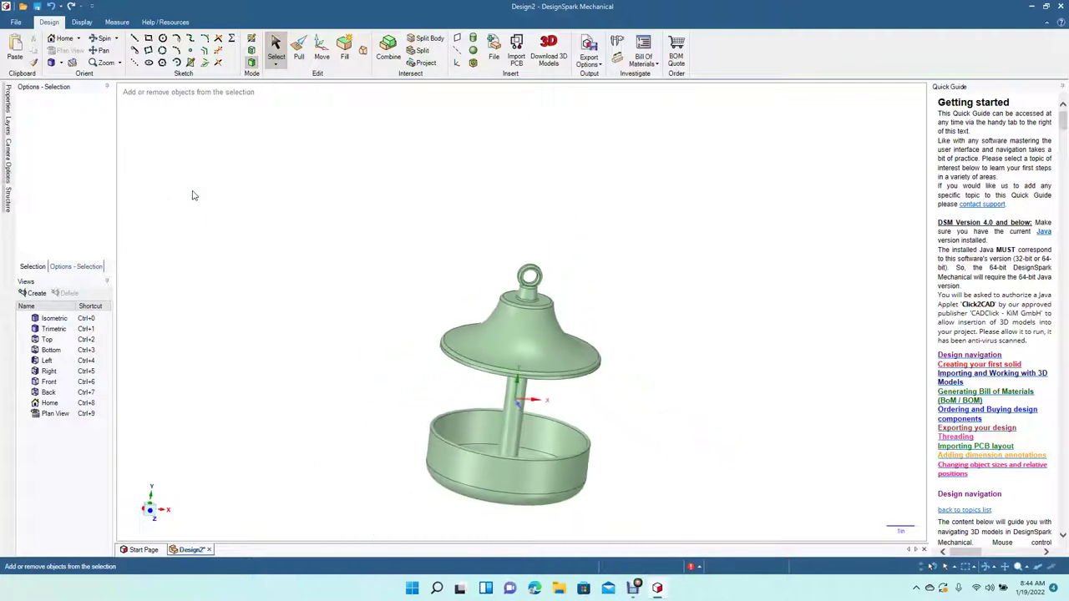
pyautogui.click(61, 67)
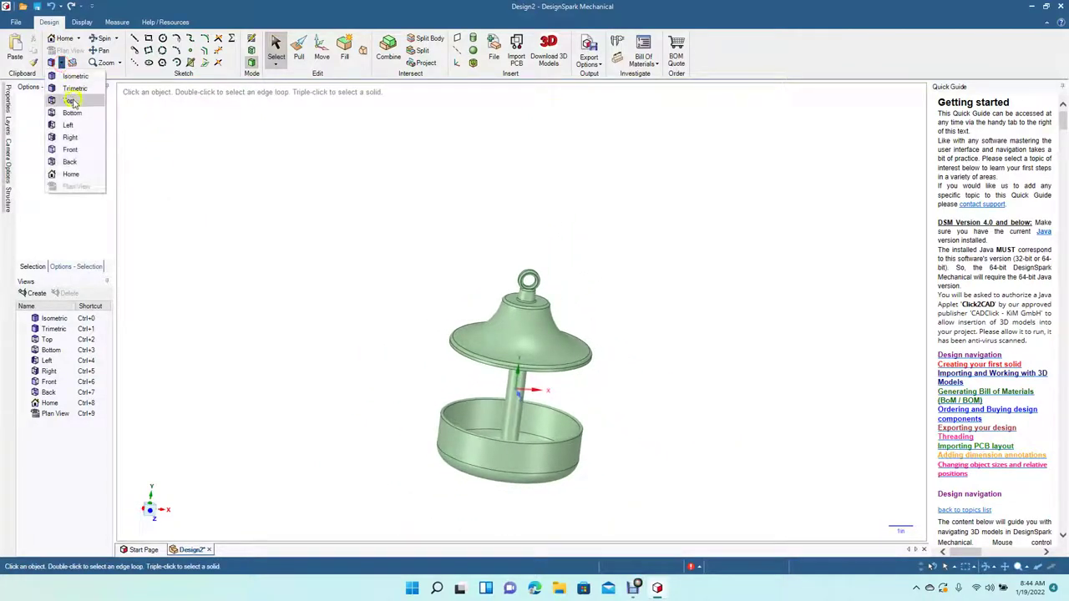
pyautogui.click(72, 99)
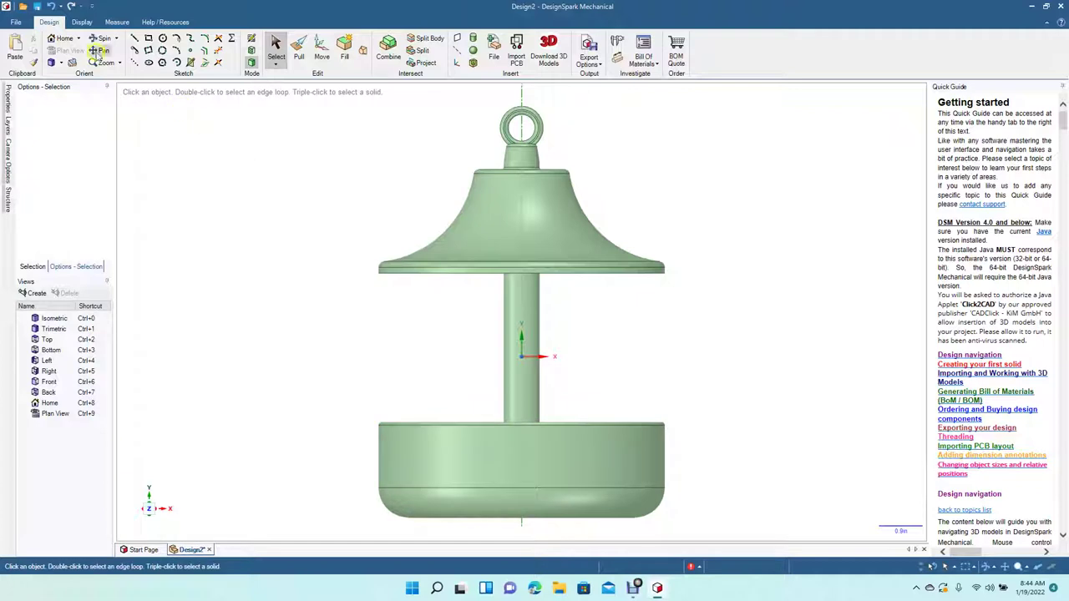
# Step: Orbit to inspect the feeder's underside, then return to the Front view
pyautogui.click(99, 39)
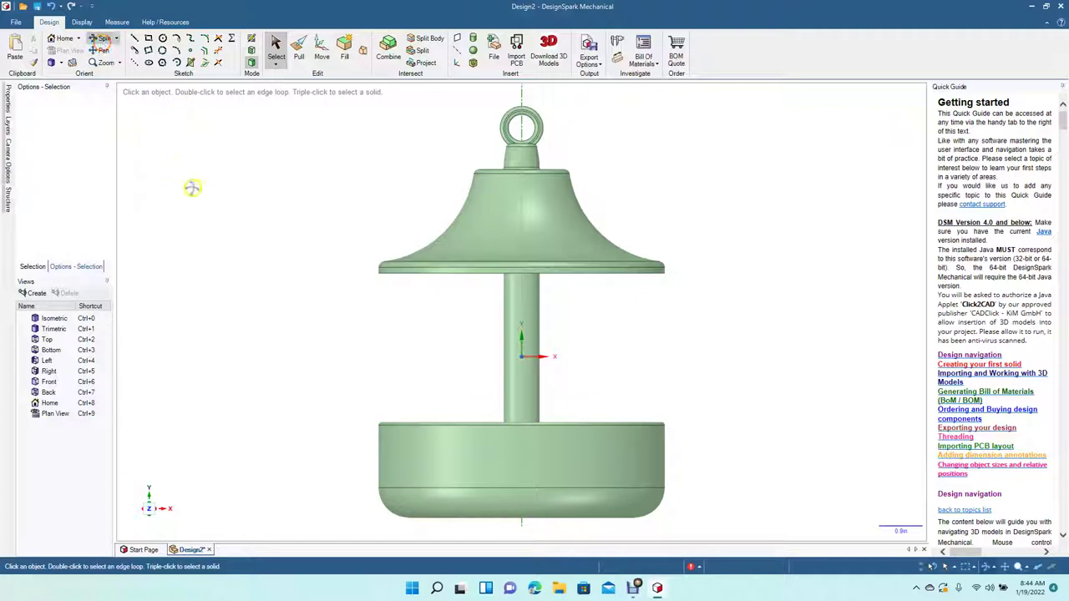
pyautogui.moveTo(192, 188); pyautogui.dragTo(225, 96)
pyautogui.click(298, 51)
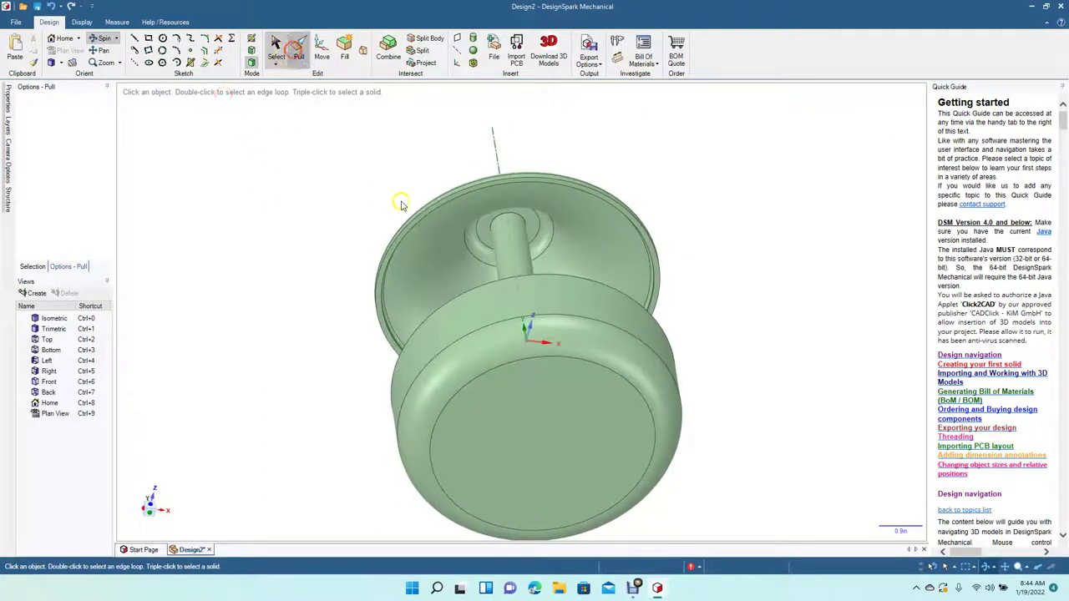
pyautogui.click(490, 227)
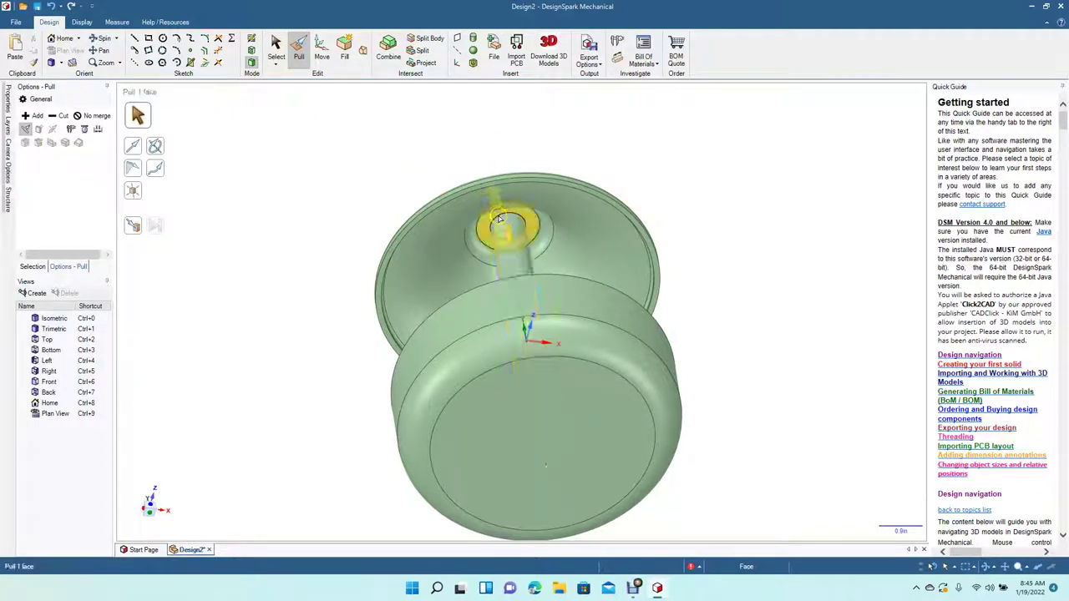
pyautogui.click(319, 192)
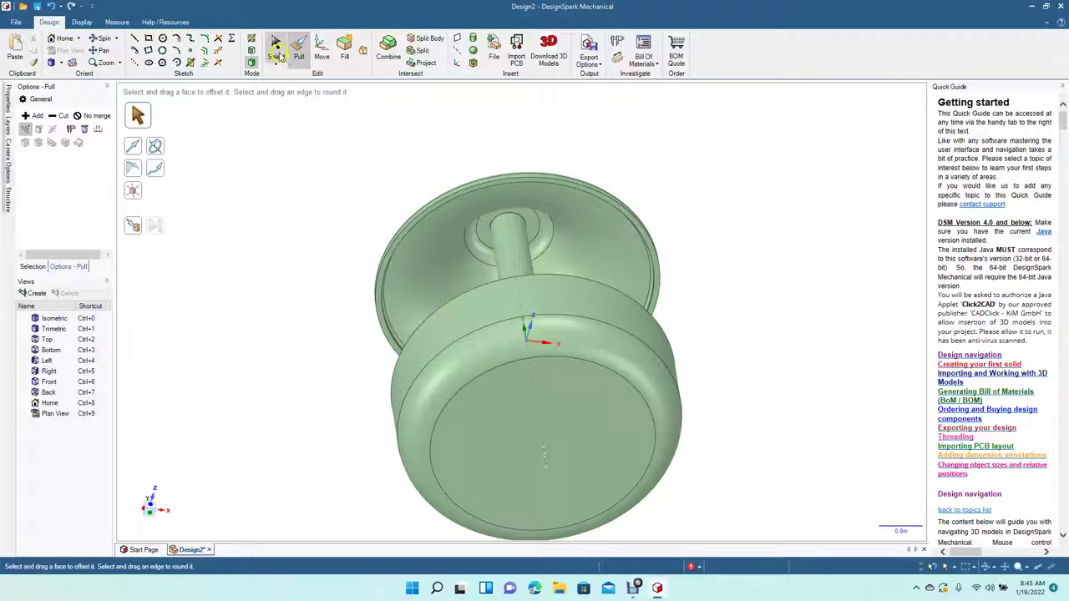
pyautogui.click(58, 64)
pyautogui.click(72, 97)
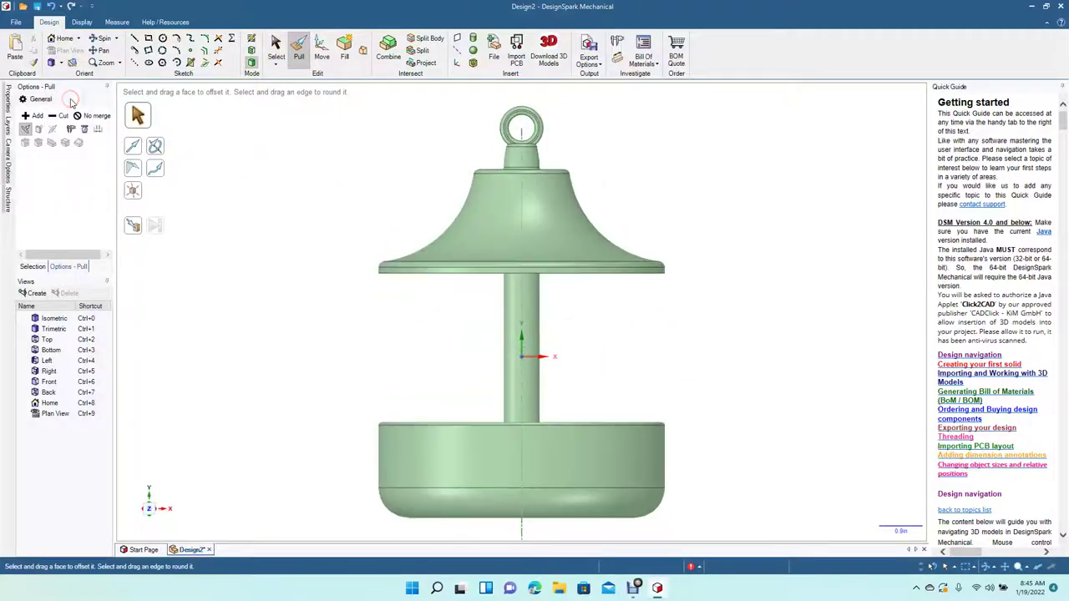